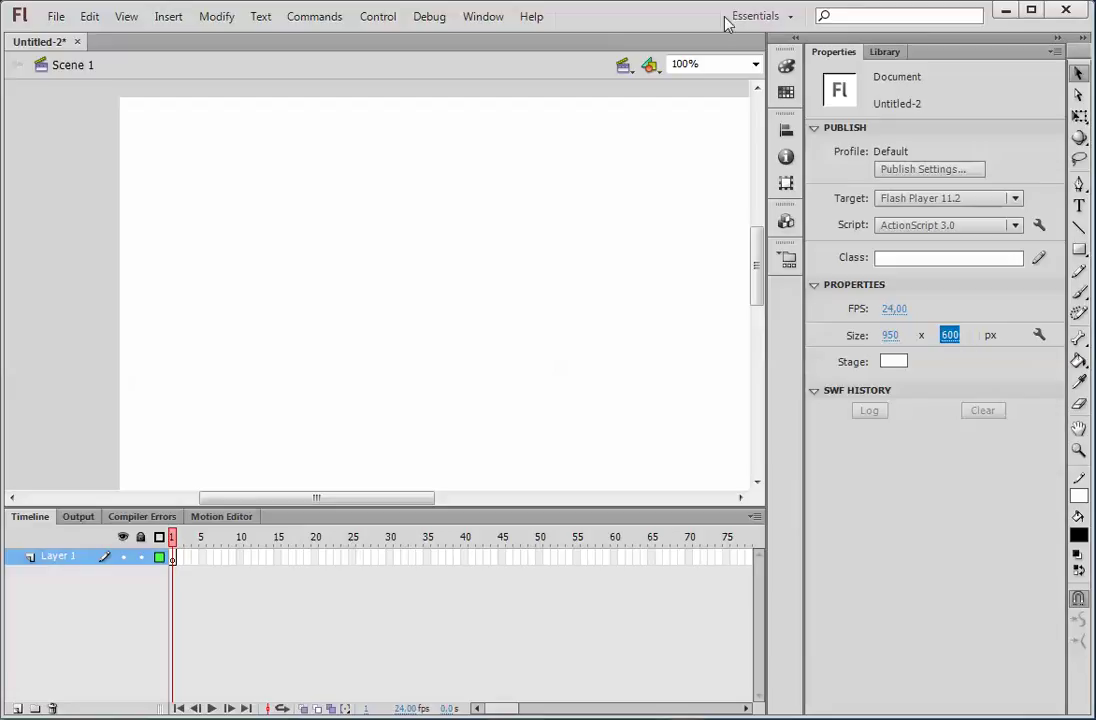
# Zoom the 950 × 600 stage to 50% so it fits in the window.
pyautogui.click(717, 65)
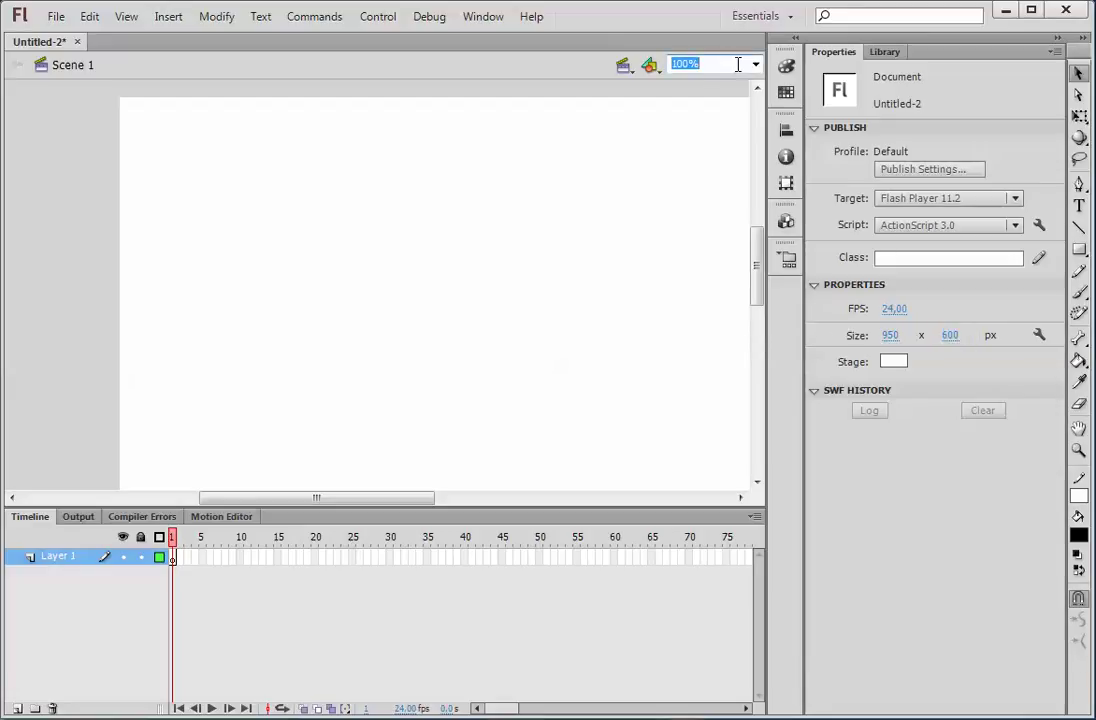
pyautogui.write('50')
pyautogui.press('Return')
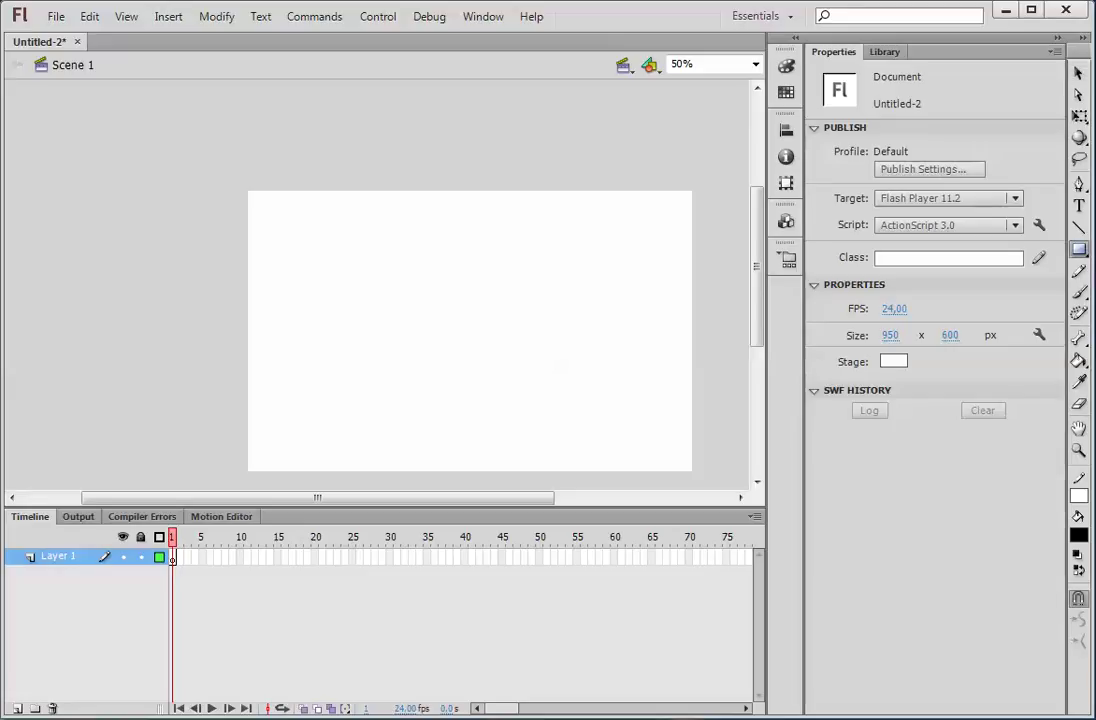
# Draw a no-stroke rectangle with a blue radial gradient fill over the whole stage.
pyautogui.click(1080, 250)
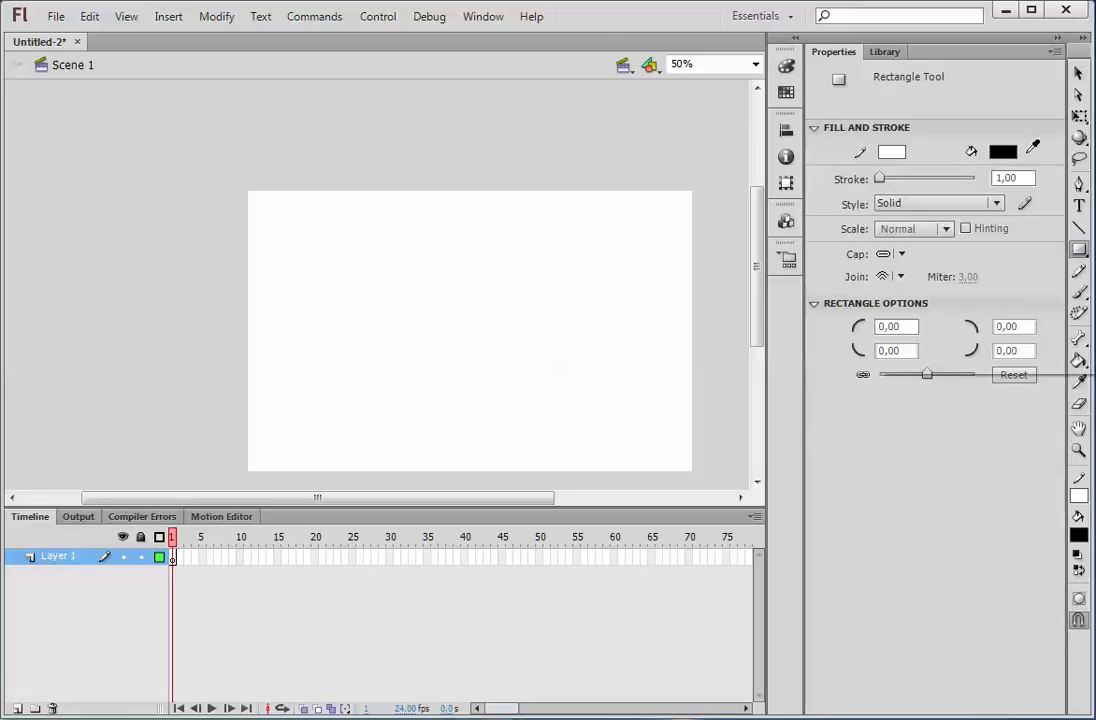
pyautogui.click(891, 152)
pyautogui.click(1094, 172)
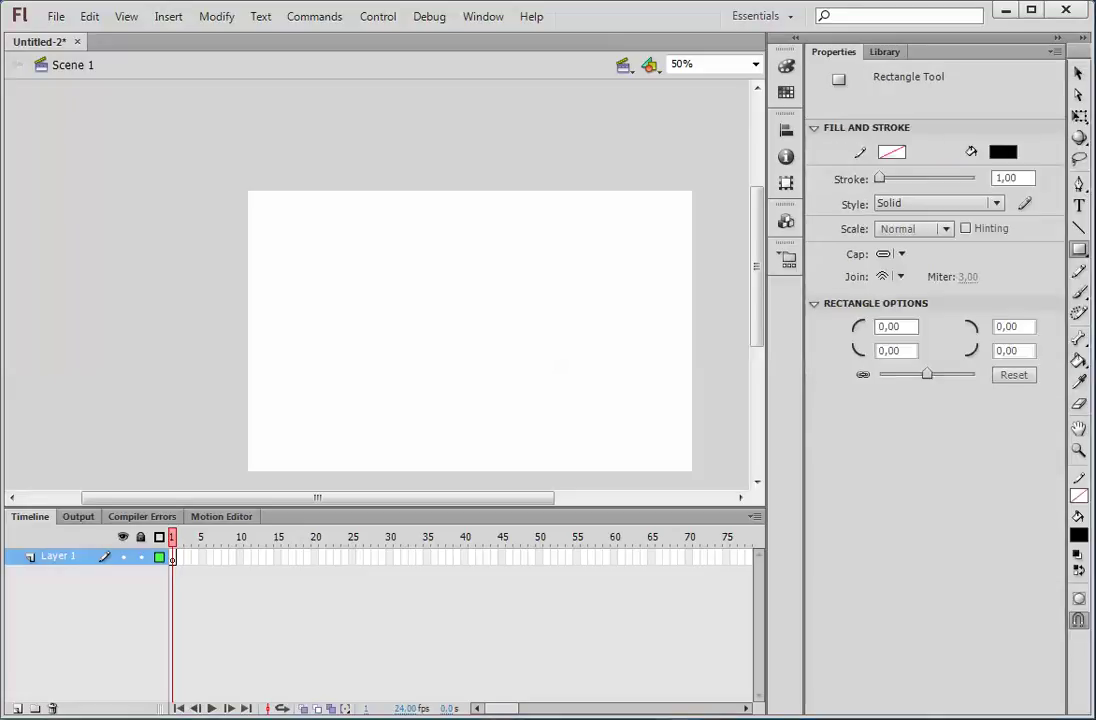
pyautogui.click(1003, 152)
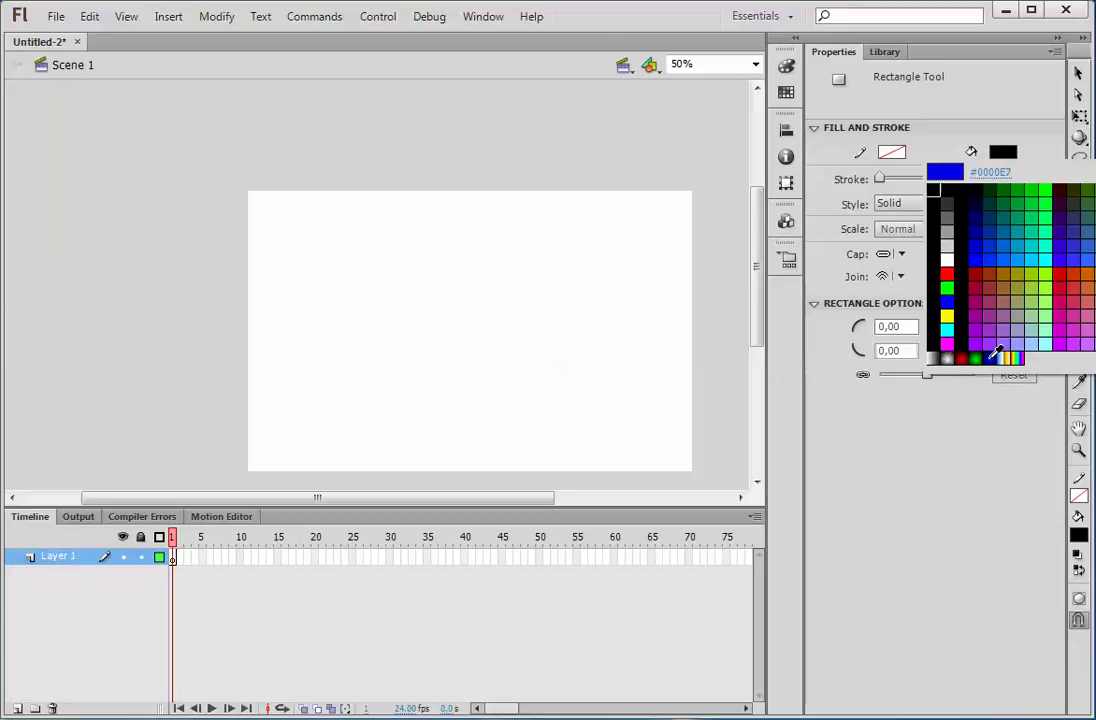
pyautogui.click(988, 232)
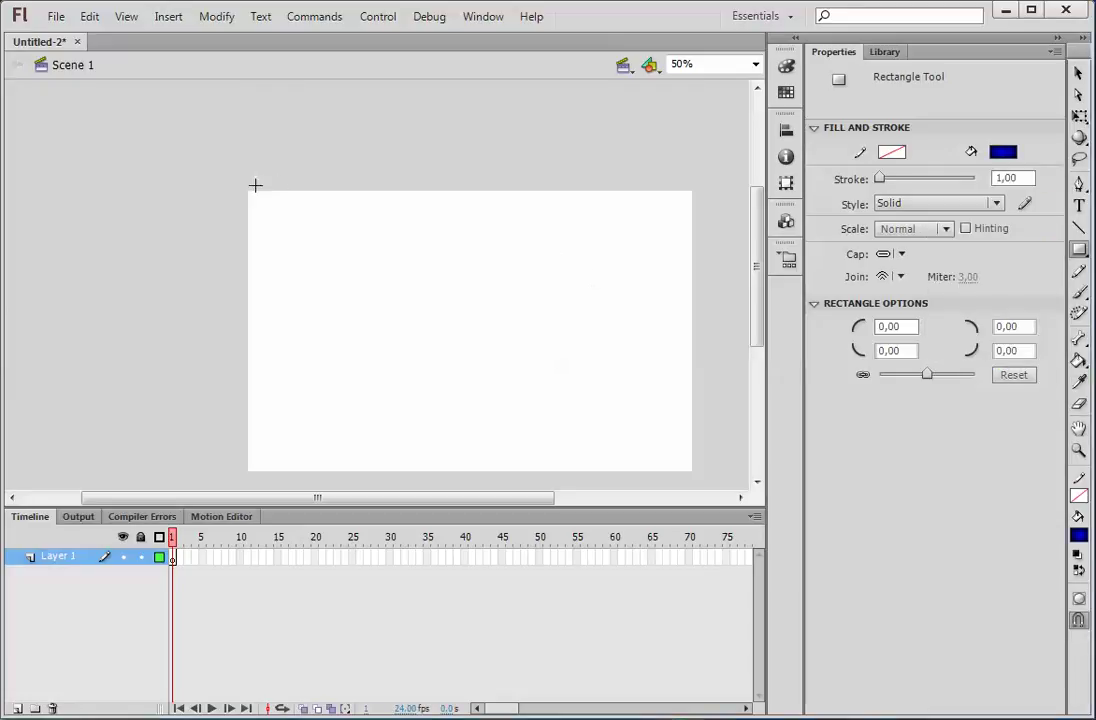
pyautogui.moveTo(244, 189); pyautogui.dragTo(695, 469)
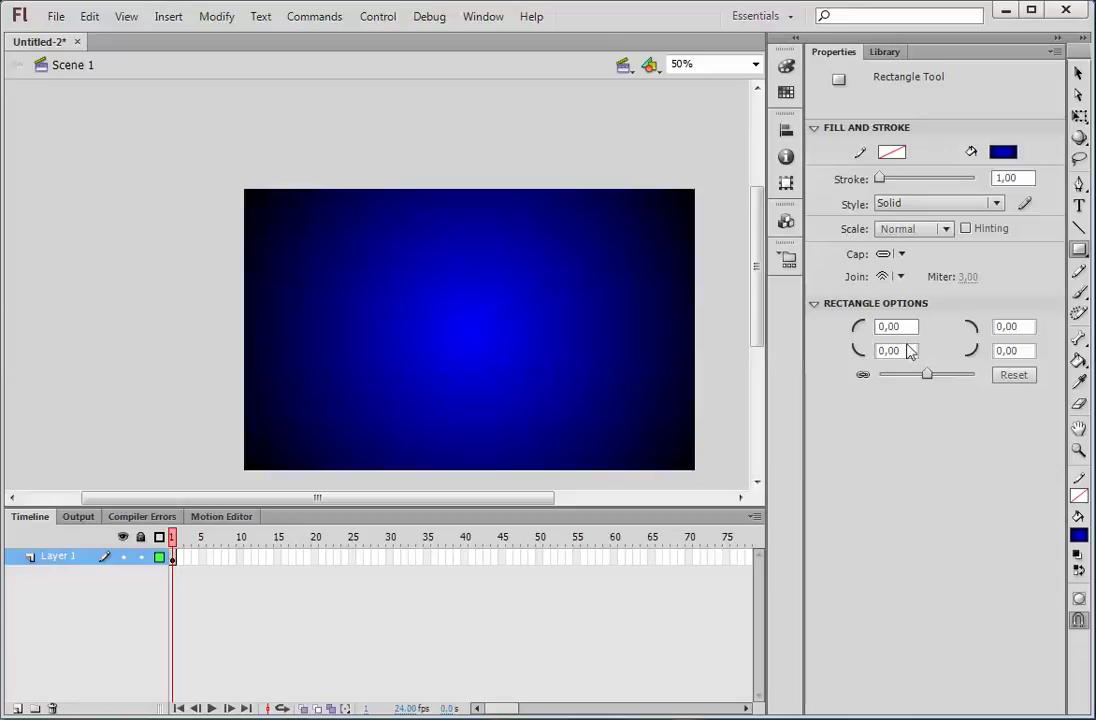
pyautogui.click(1080, 94)
pyautogui.click(1078, 72)
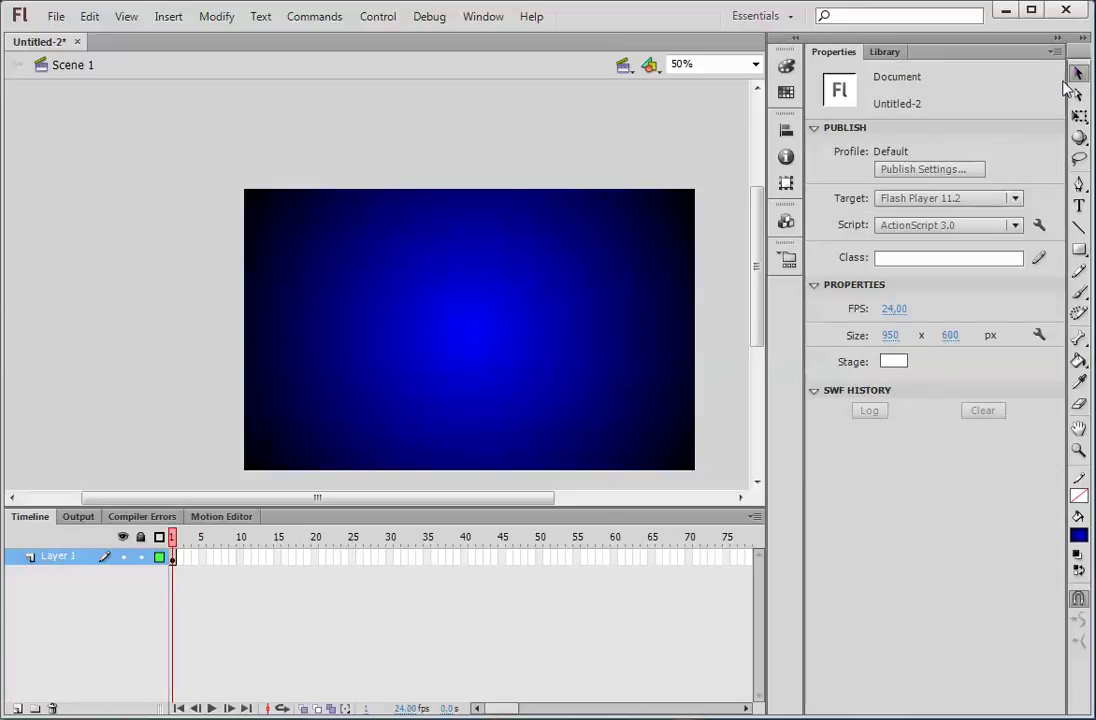
# Unlock proportions and set the gradient rectangle to W 950, H 600 at X 0, Y 0.
pyautogui.click(580, 375)
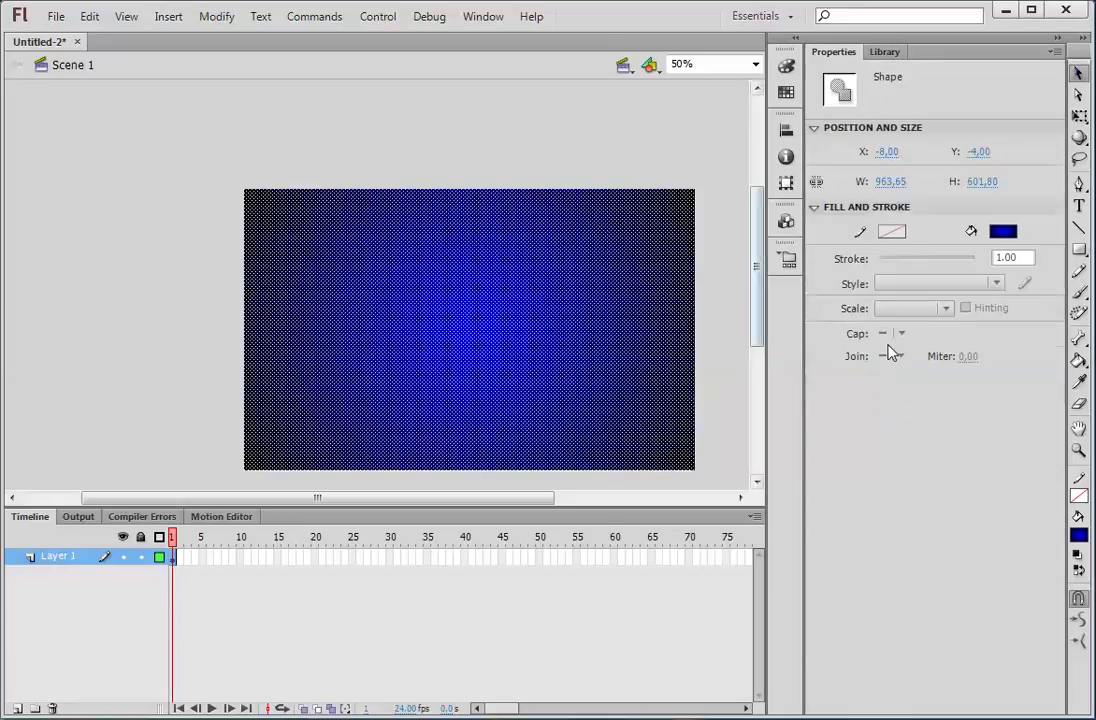
pyautogui.click(817, 184)
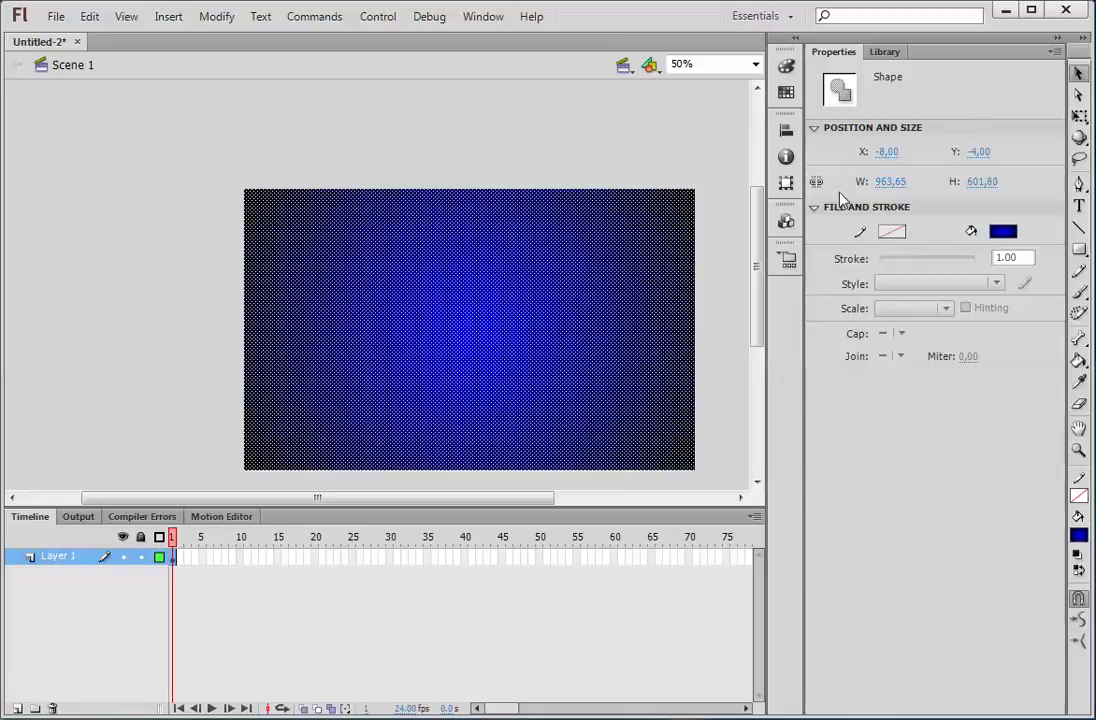
pyautogui.click(899, 183)
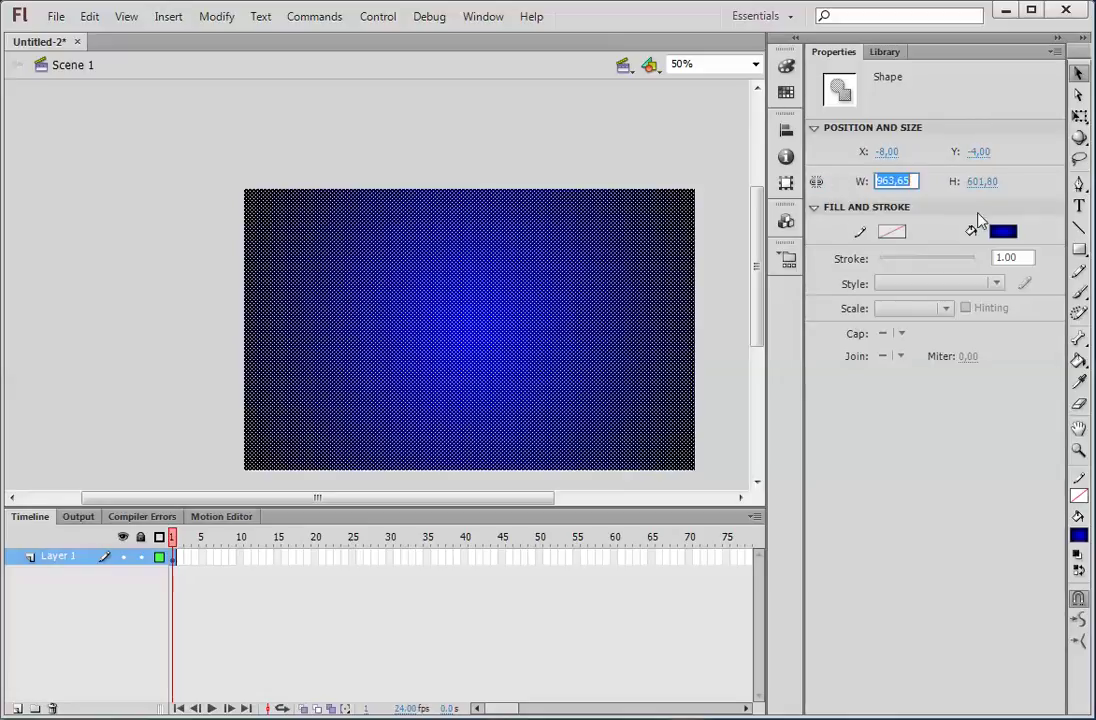
pyautogui.write('950')
pyautogui.click(986, 183)
pyautogui.write('600')
pyautogui.click(978, 151)
pyautogui.write('0')
pyautogui.click(882, 151)
pyautogui.write('0')
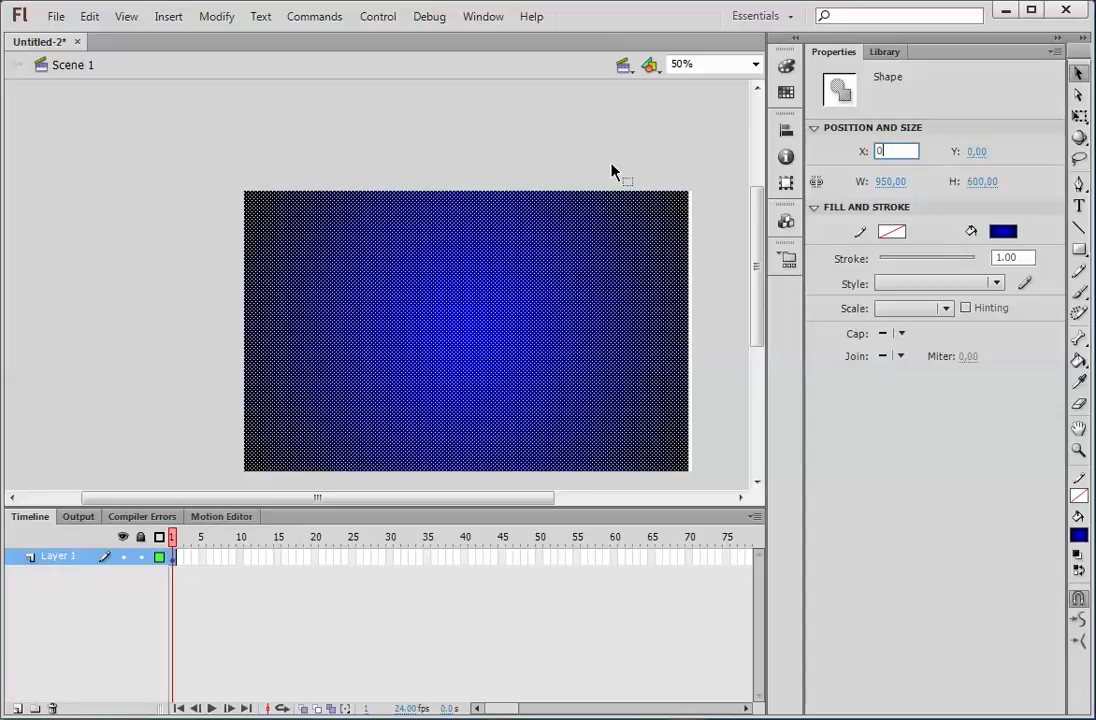
pyautogui.click(704, 196)
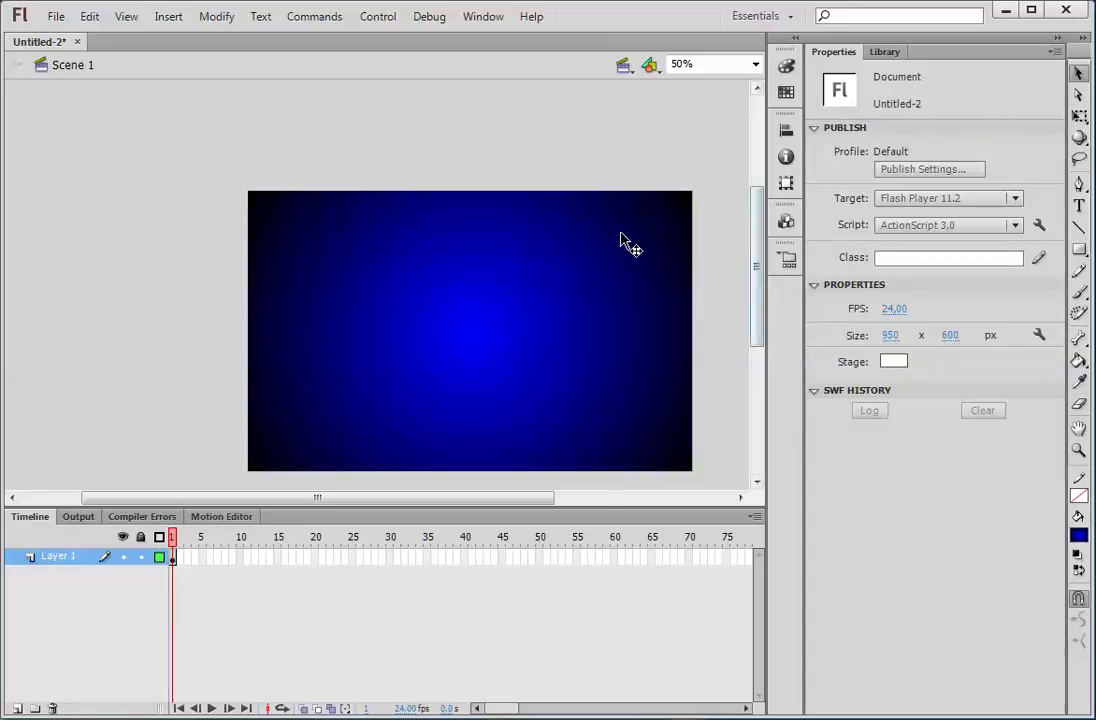
pyautogui.click(614, 316)
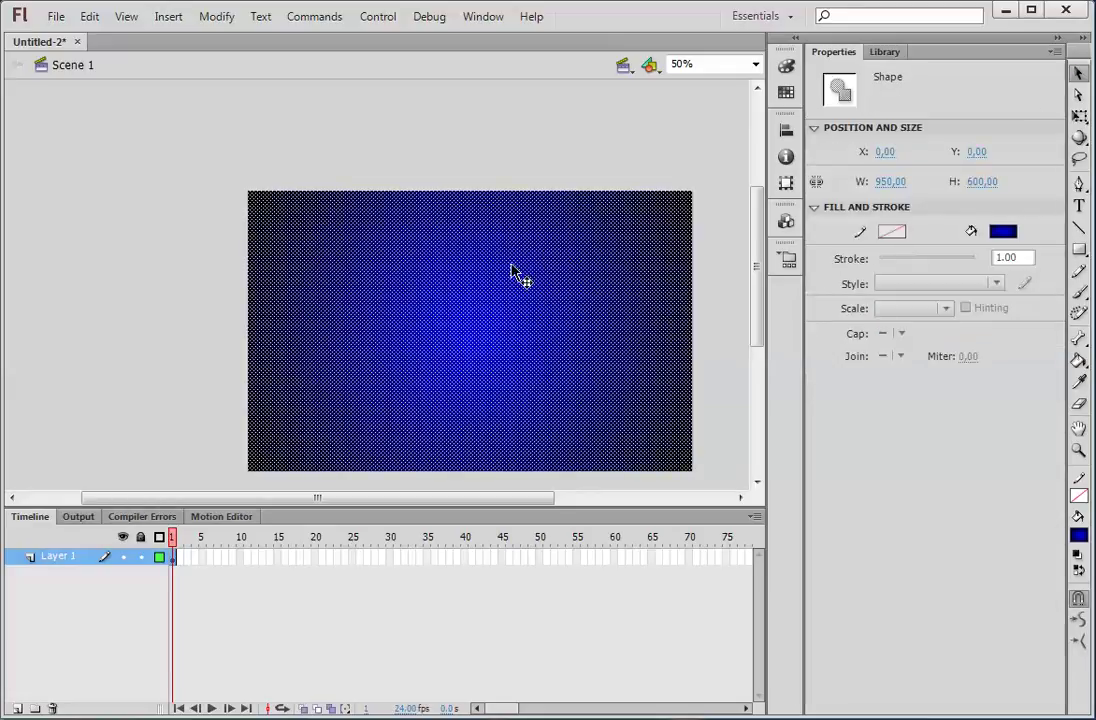
# Use the Color panel to change the gradient's blue to light magenta #E55EE3.
pyautogui.click(481, 18)
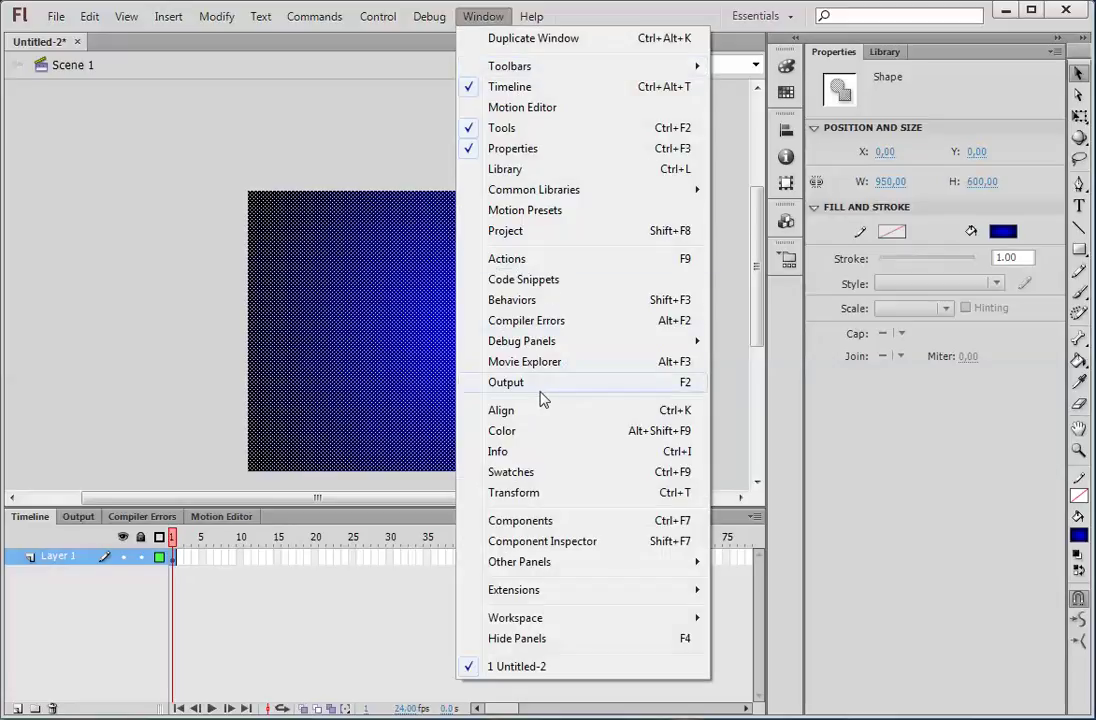
pyautogui.click(503, 431)
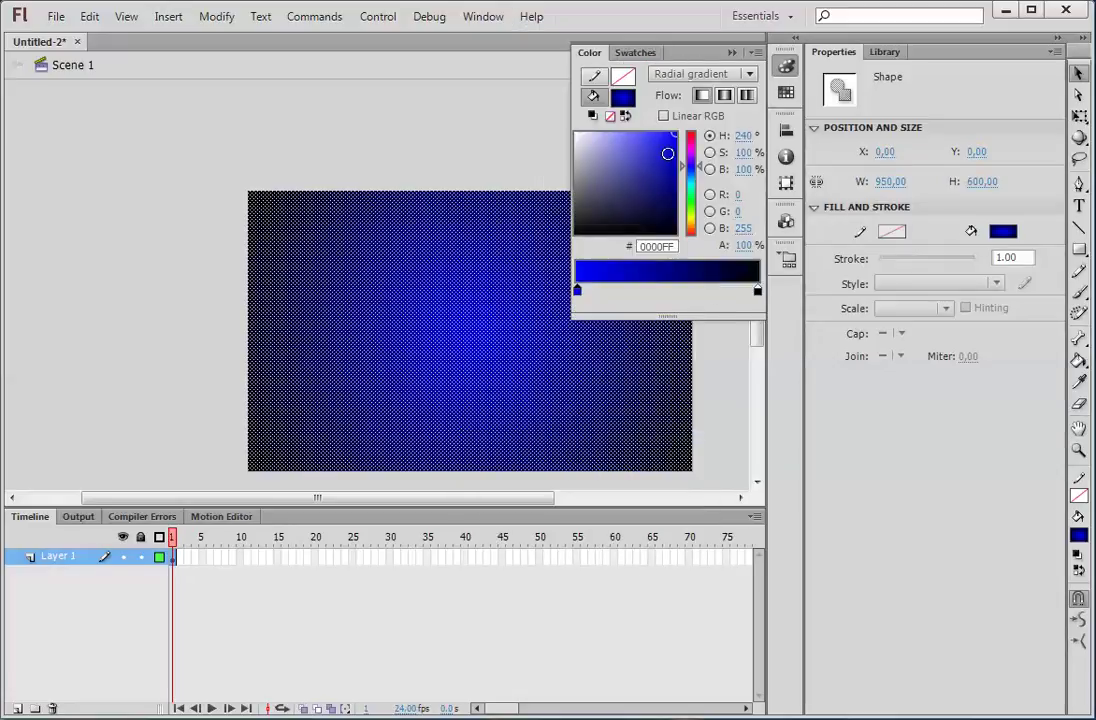
pyautogui.moveTo(691, 160); pyautogui.dragTo(653, 157)
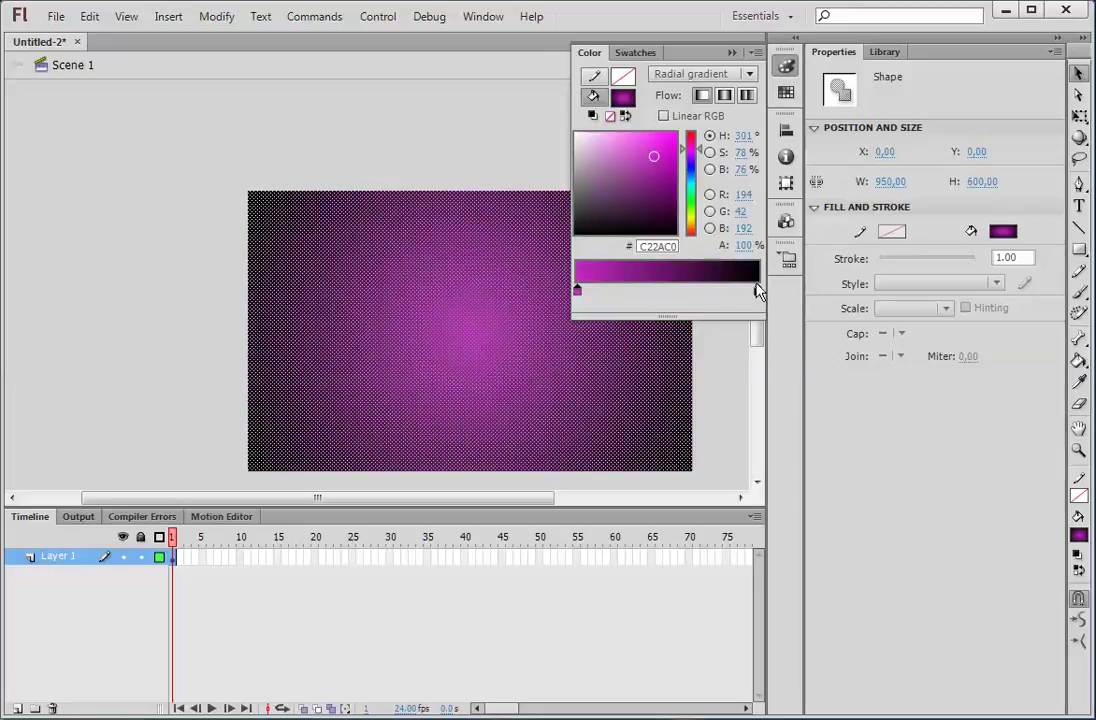
pyautogui.click(634, 142)
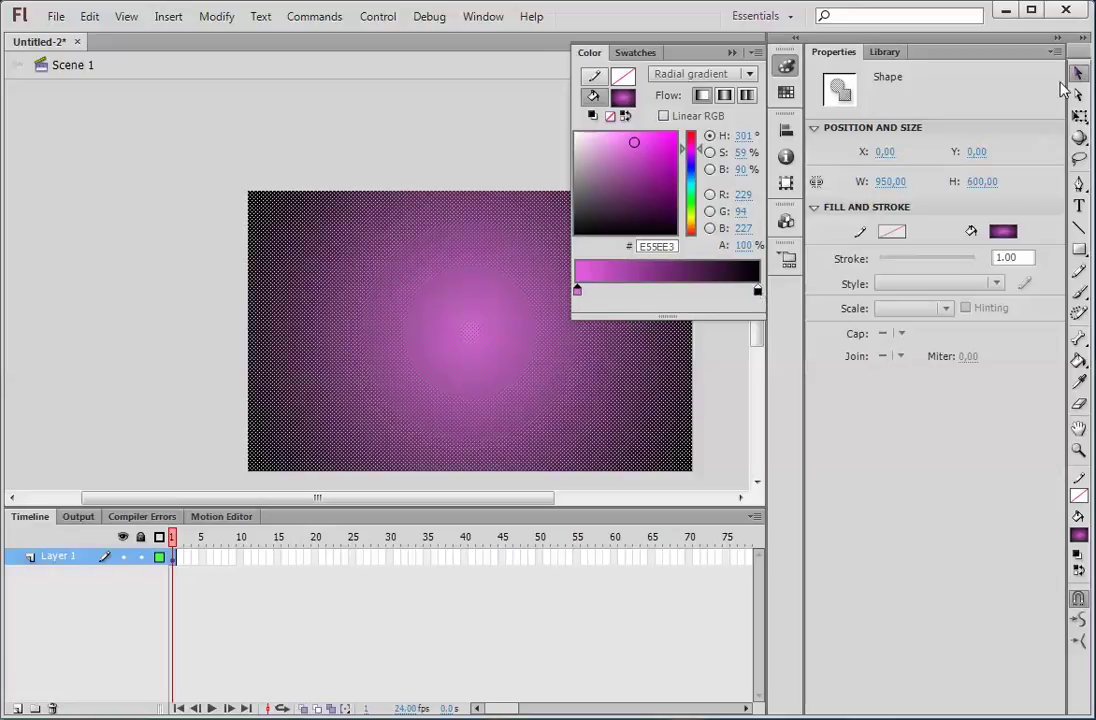
pyautogui.click(1088, 121)
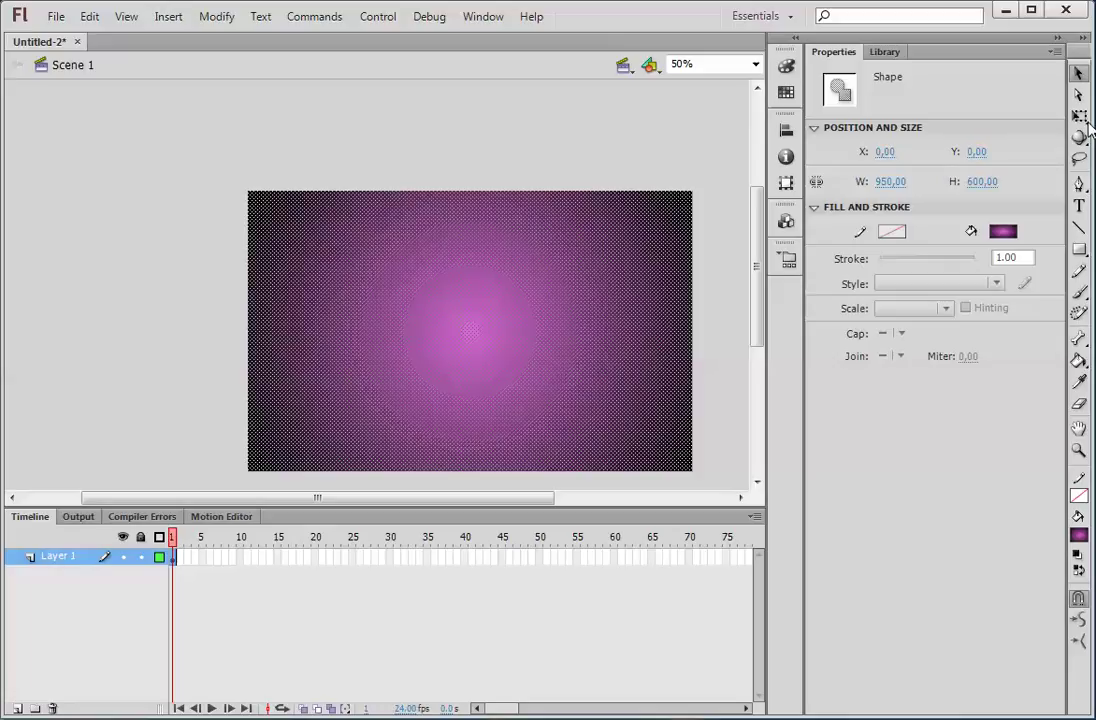
# With the Gradient Transform Tool, move the gradient's bright spot right of the stage centre.
pyautogui.click(1088, 127)
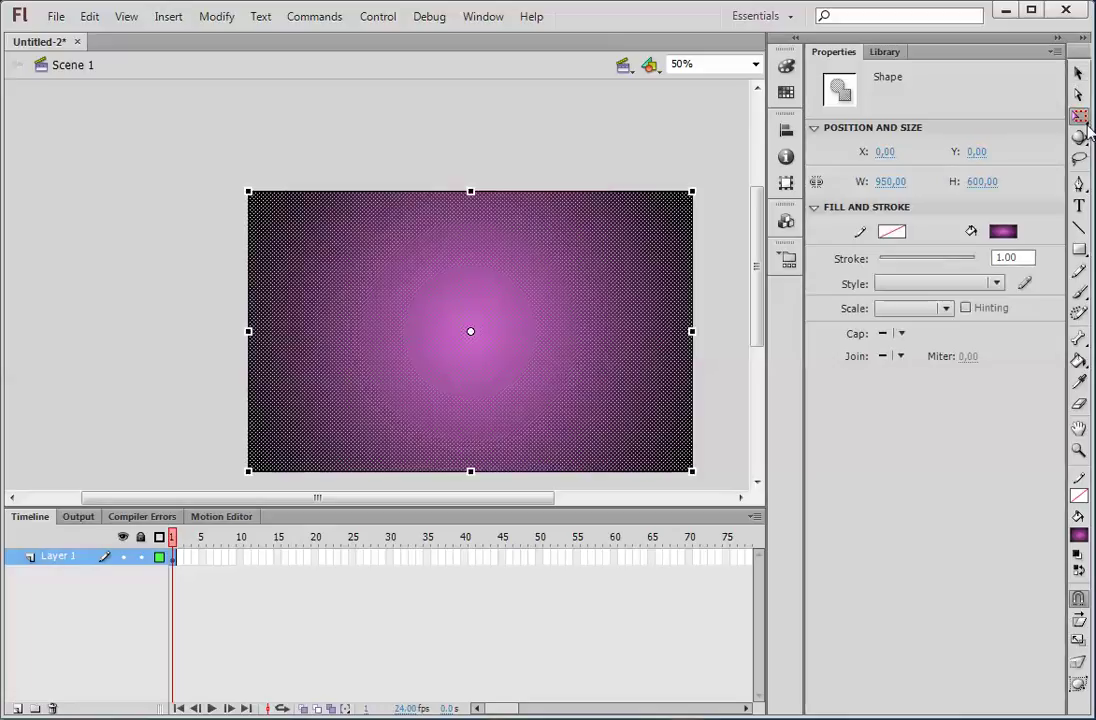
pyautogui.click(1088, 125)
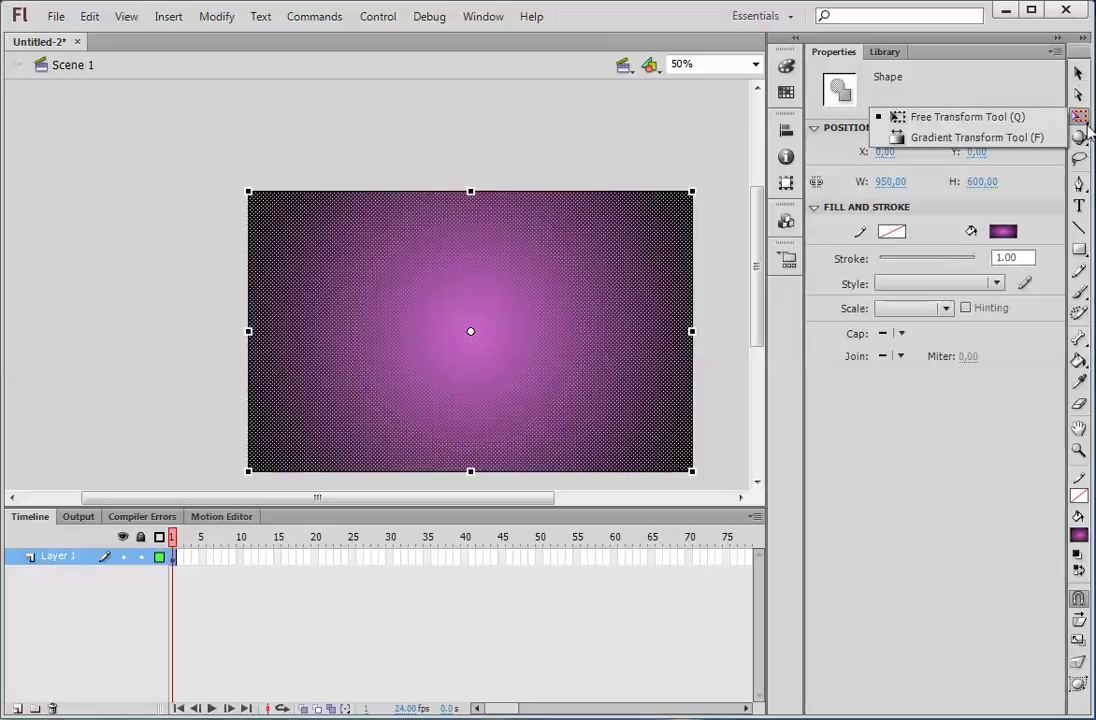
pyautogui.click(977, 139)
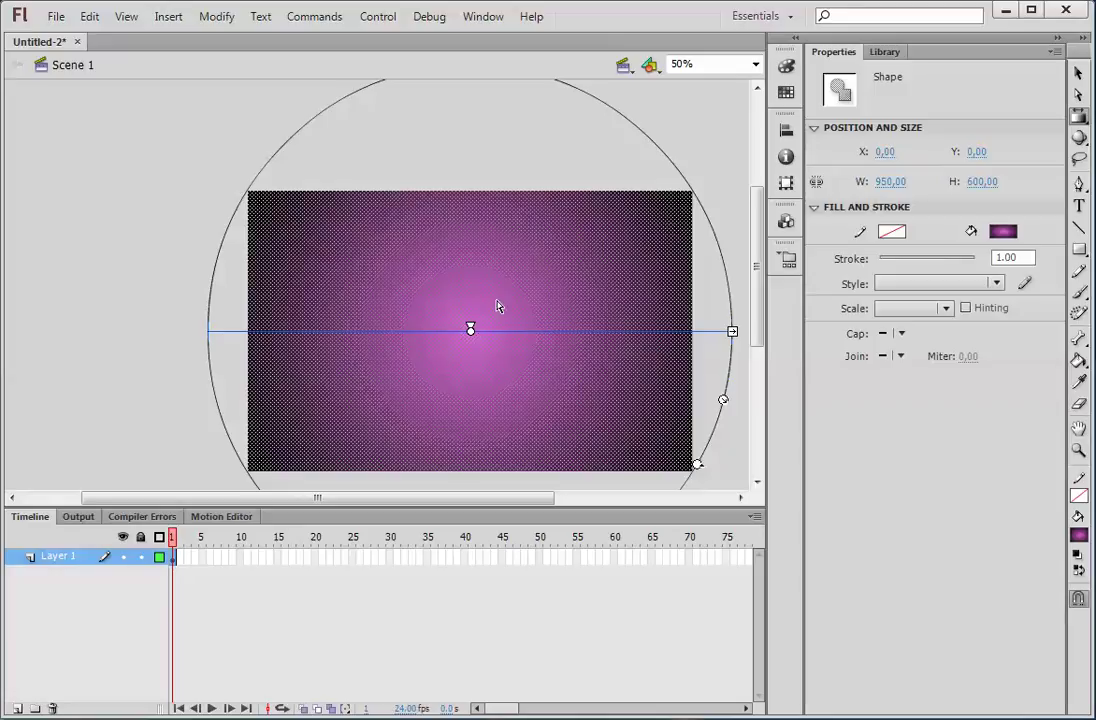
pyautogui.moveTo(472, 328)
pyautogui.mouseDown()
pyautogui.moveTo(473, 259)
pyautogui.moveTo(415, 305)
pyautogui.mouseUp()
pyautogui.moveTo(532, 300); pyautogui.dragTo(570, 300)
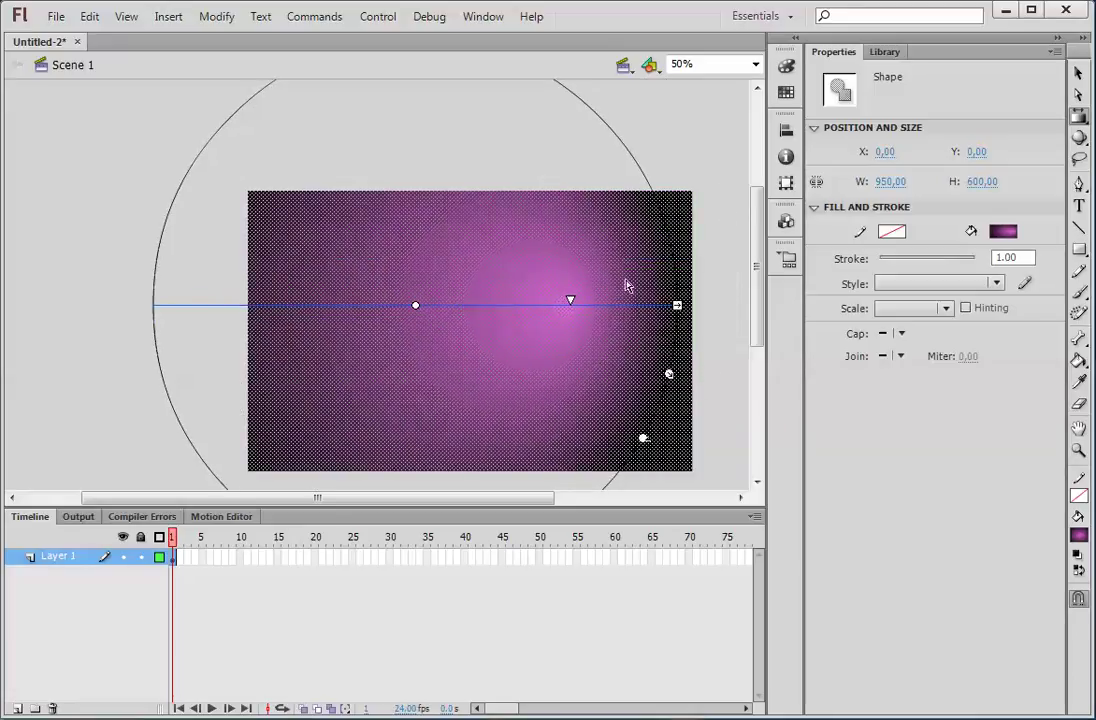
pyautogui.click(1078, 78)
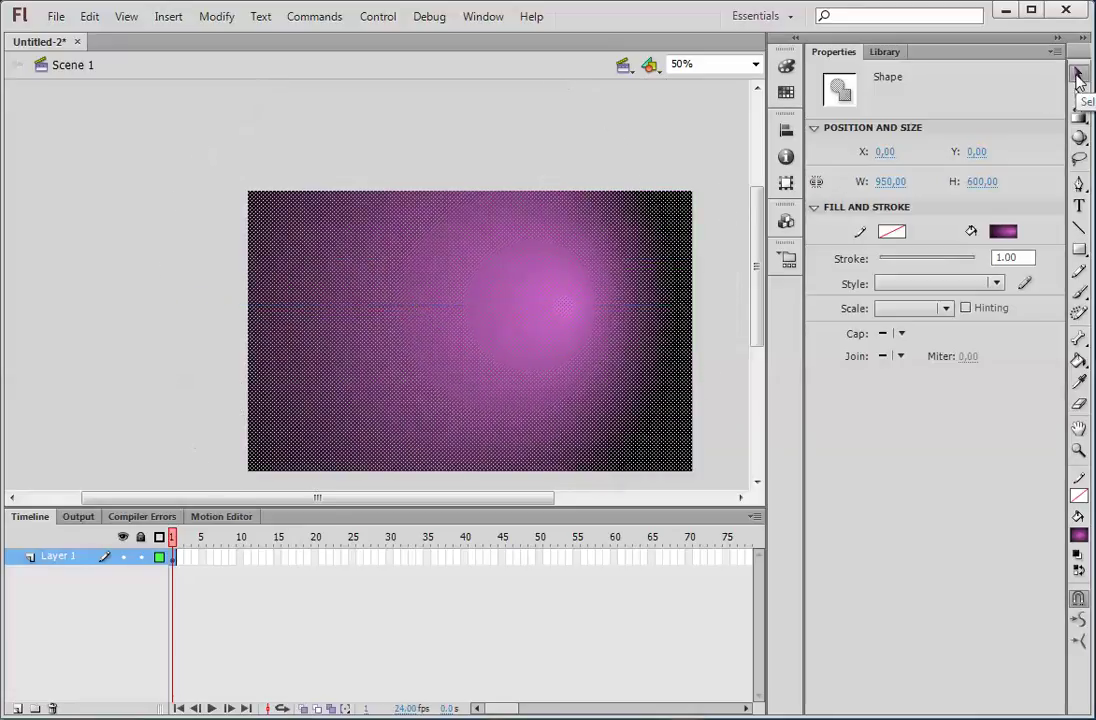
# Rename Layer 1 to Pozadina.
pyautogui.click(693, 158)
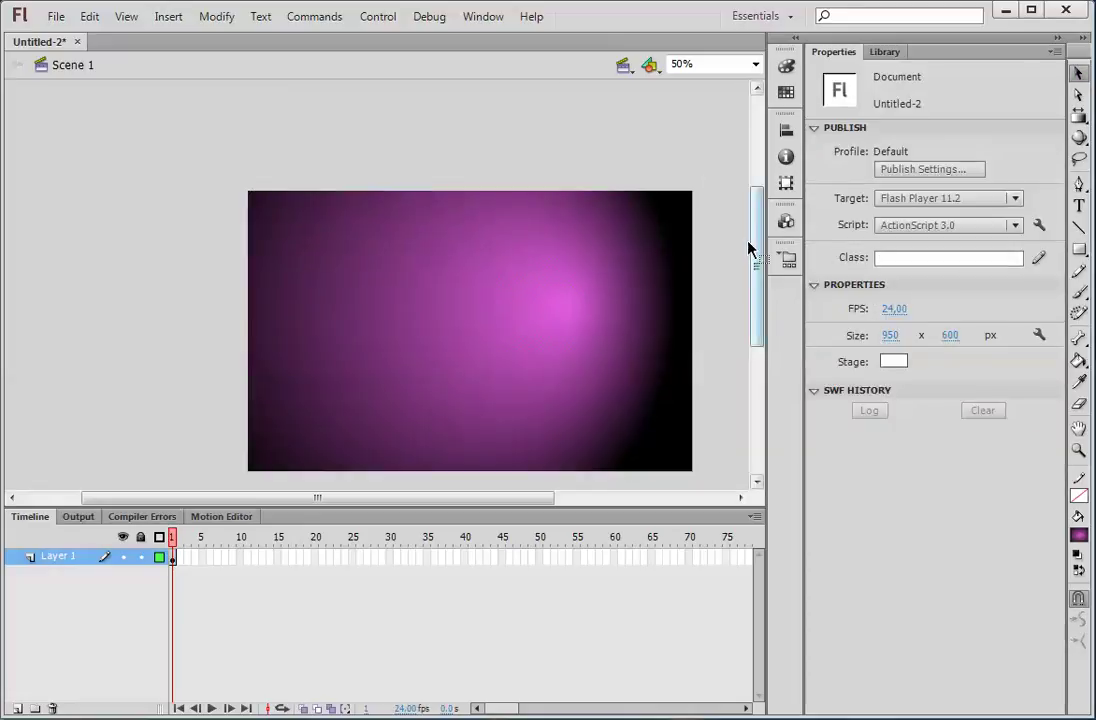
pyautogui.doubleClick(60, 557)
pyautogui.write('P')
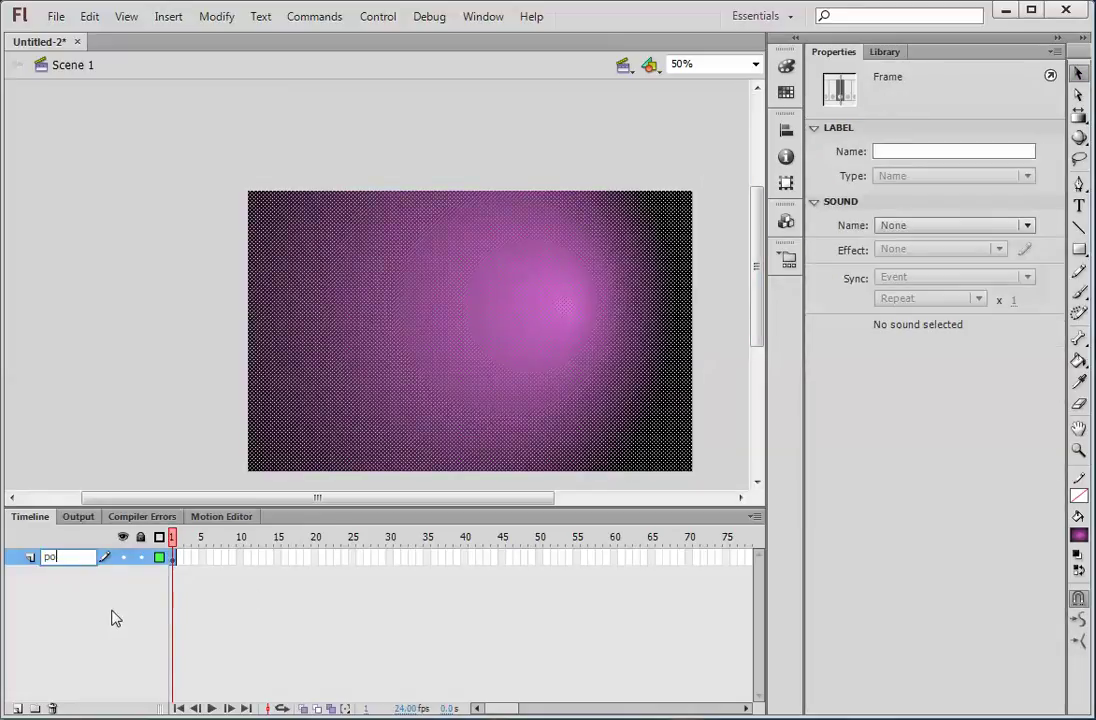
pyautogui.write('ozadina')
pyautogui.click(76, 375)
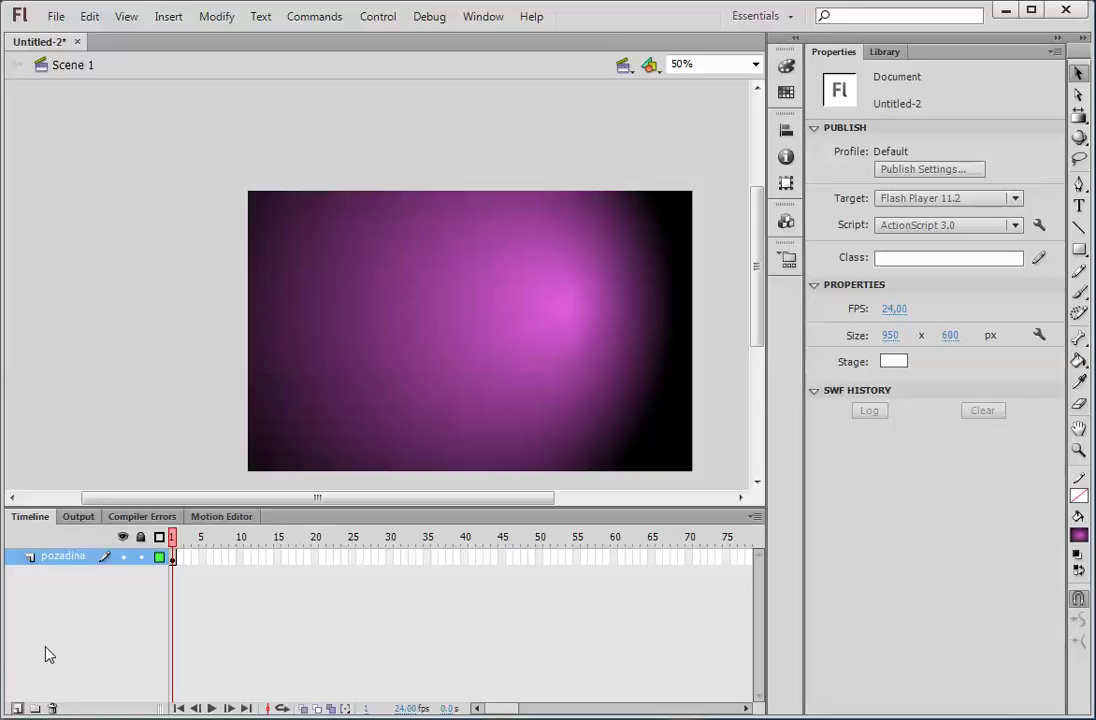
# Add a new layer above it named materijal.
pyautogui.click(17, 708)
pyautogui.doubleClick(60, 556)
pyautogui.write('m')
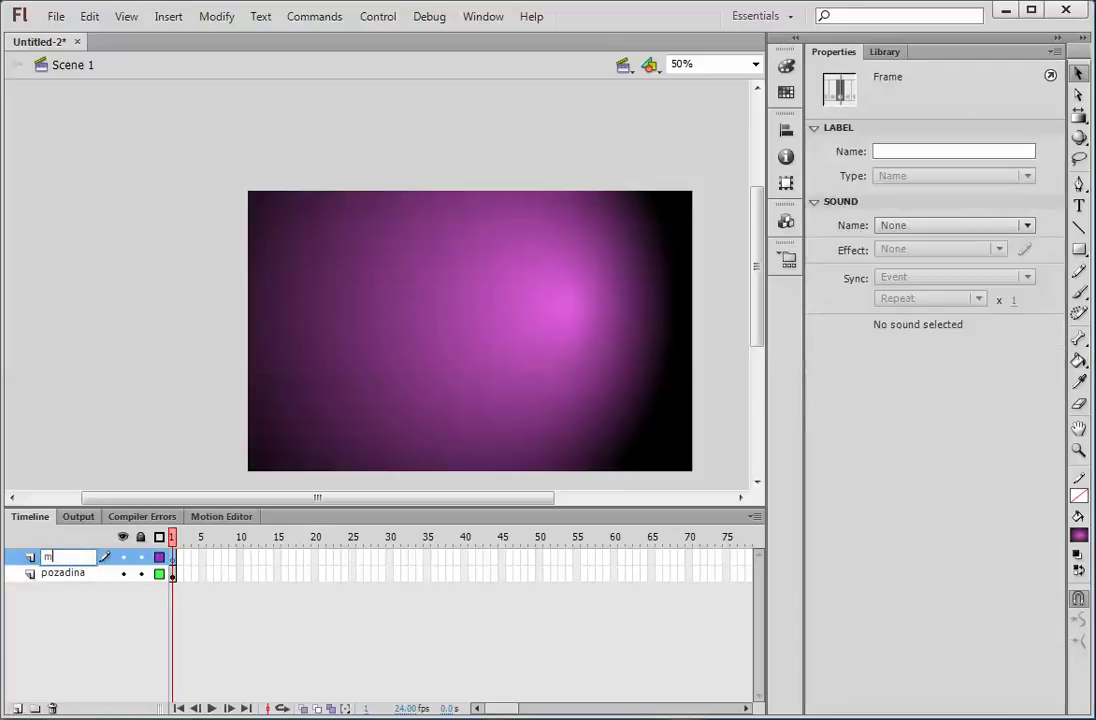
pyautogui.write('aterijal')
pyautogui.click(1079, 205)
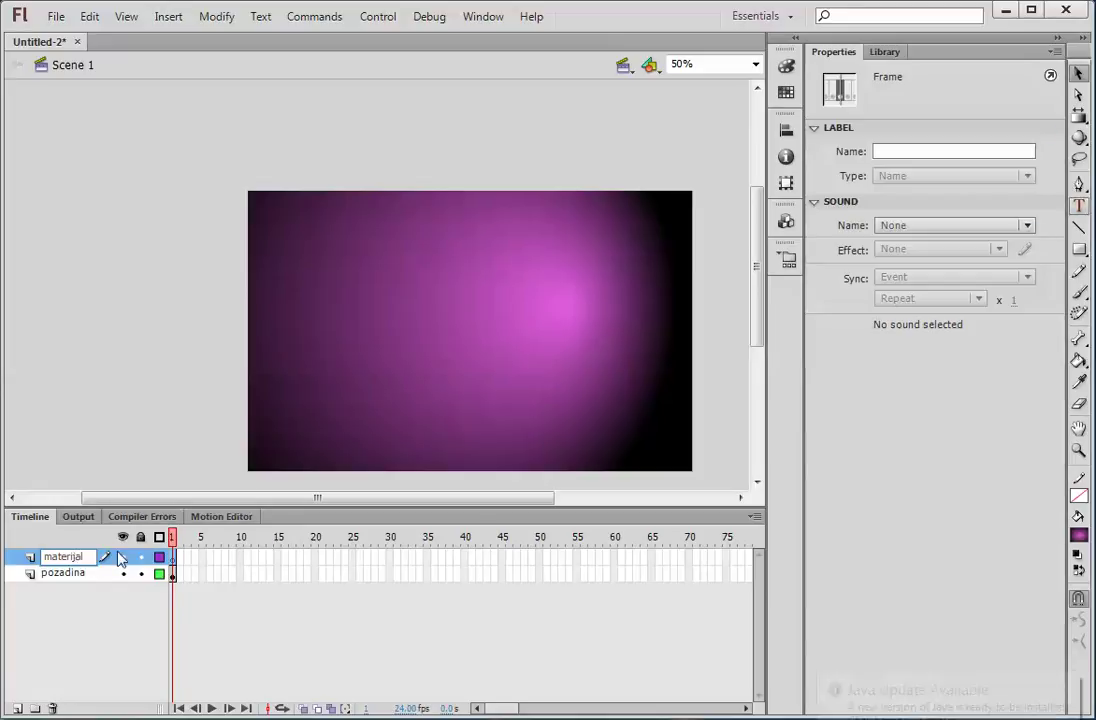
pyautogui.press('Return')
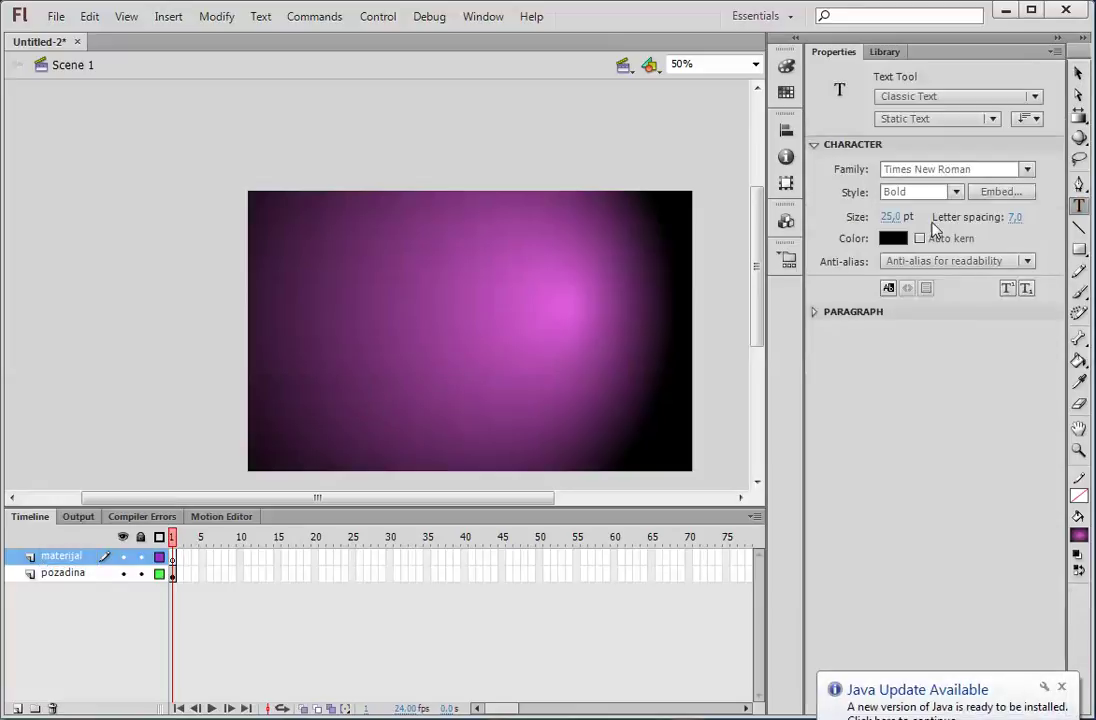
# Type the site owner's full name as white 40 pt text at the stage's top-left.
pyautogui.click(893, 239)
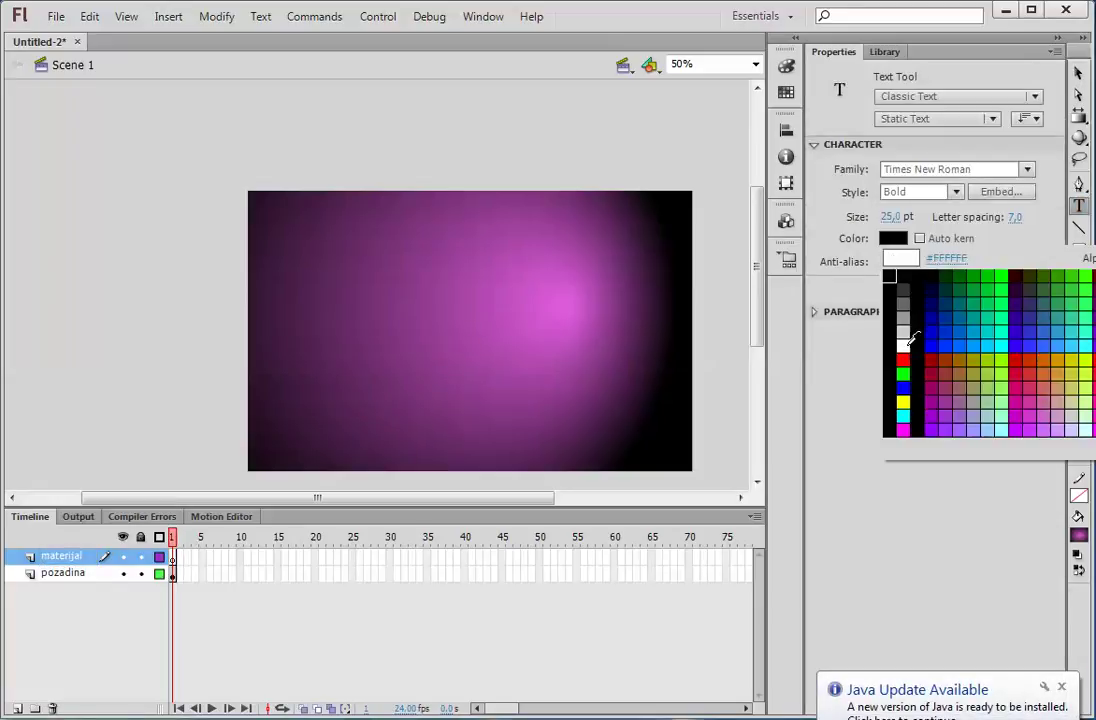
pyautogui.click(914, 333)
pyautogui.write('40')
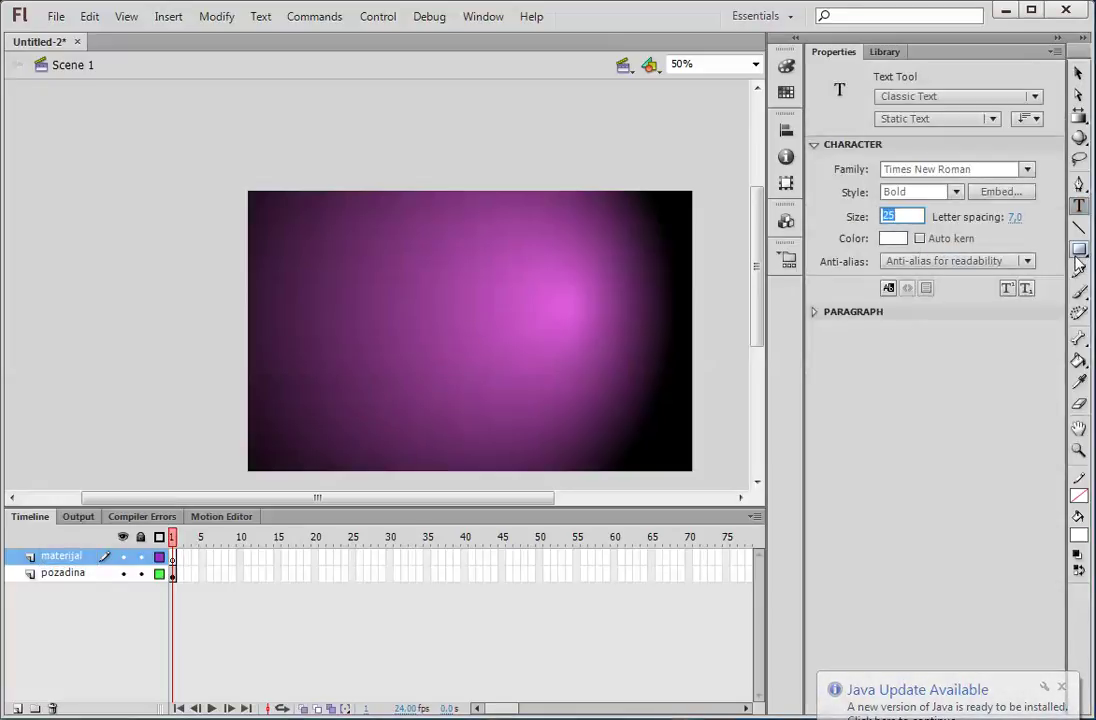
pyautogui.press('Return')
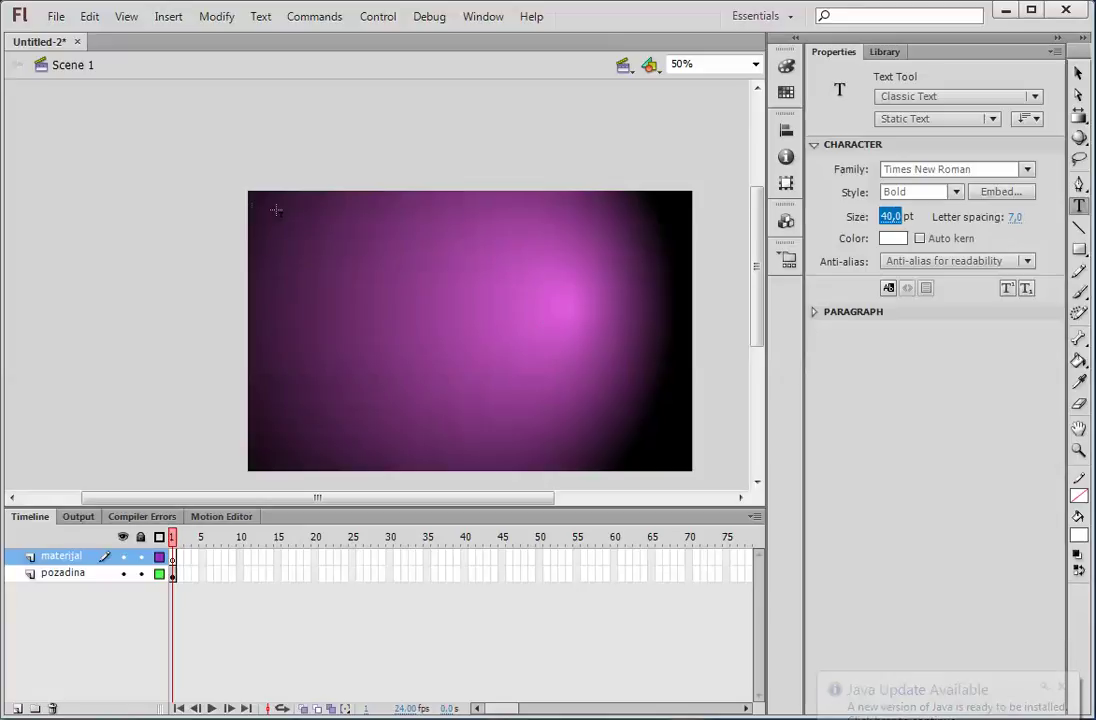
pyautogui.click(268, 203)
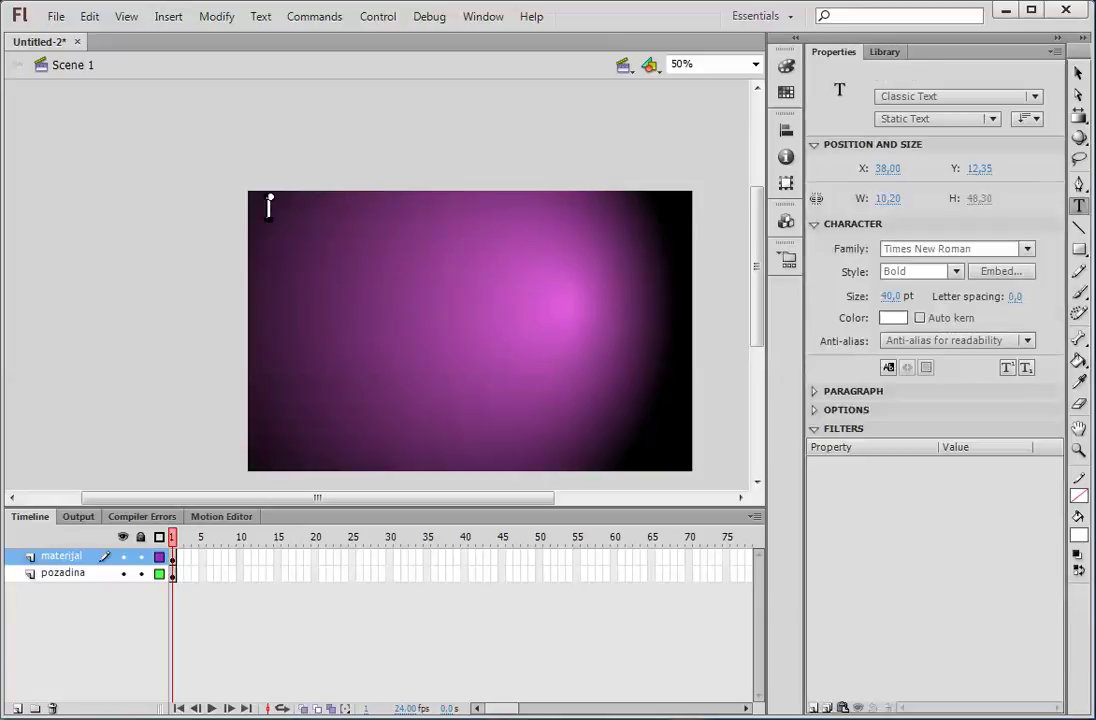
pyautogui.write('Kristina Goranov')
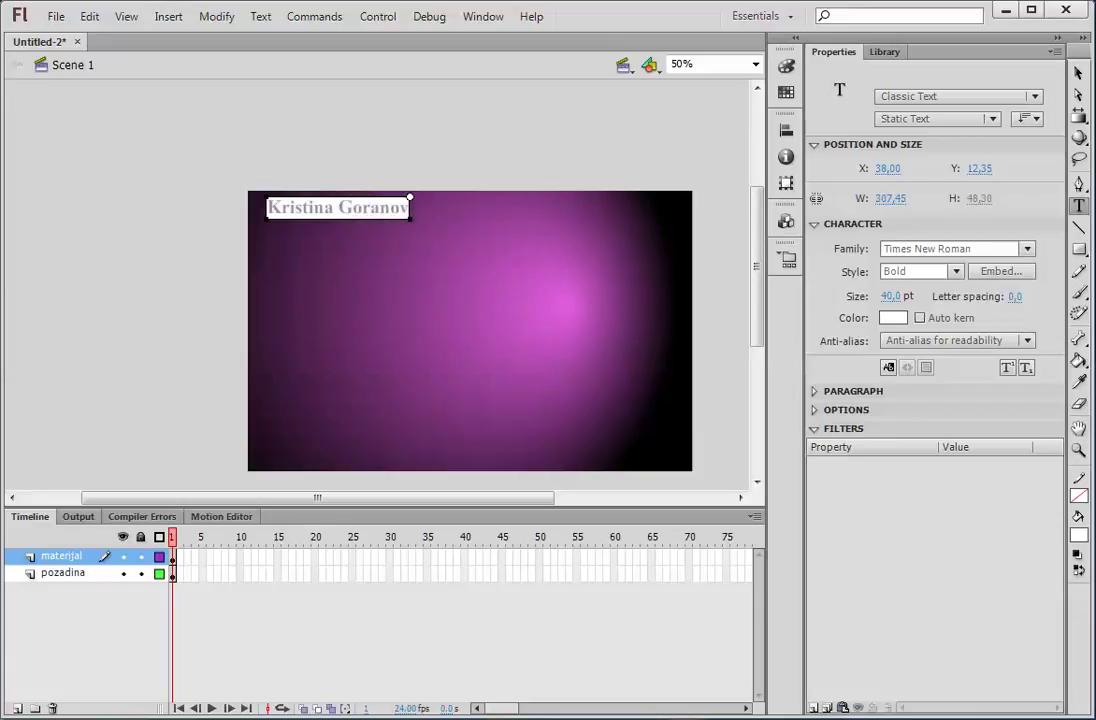
pyautogui.write('ić')
pyautogui.click(1078, 72)
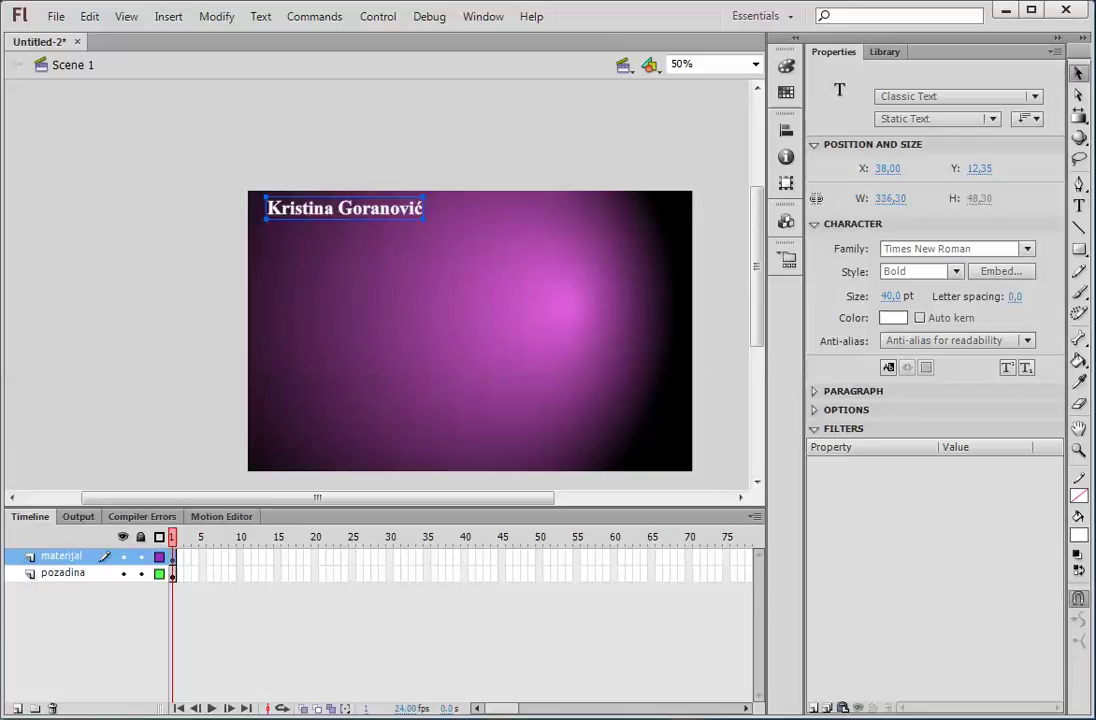
# Set the Line tool stroke to 5 and draw two white horizontal lines under the heading.
pyautogui.click(1078, 227)
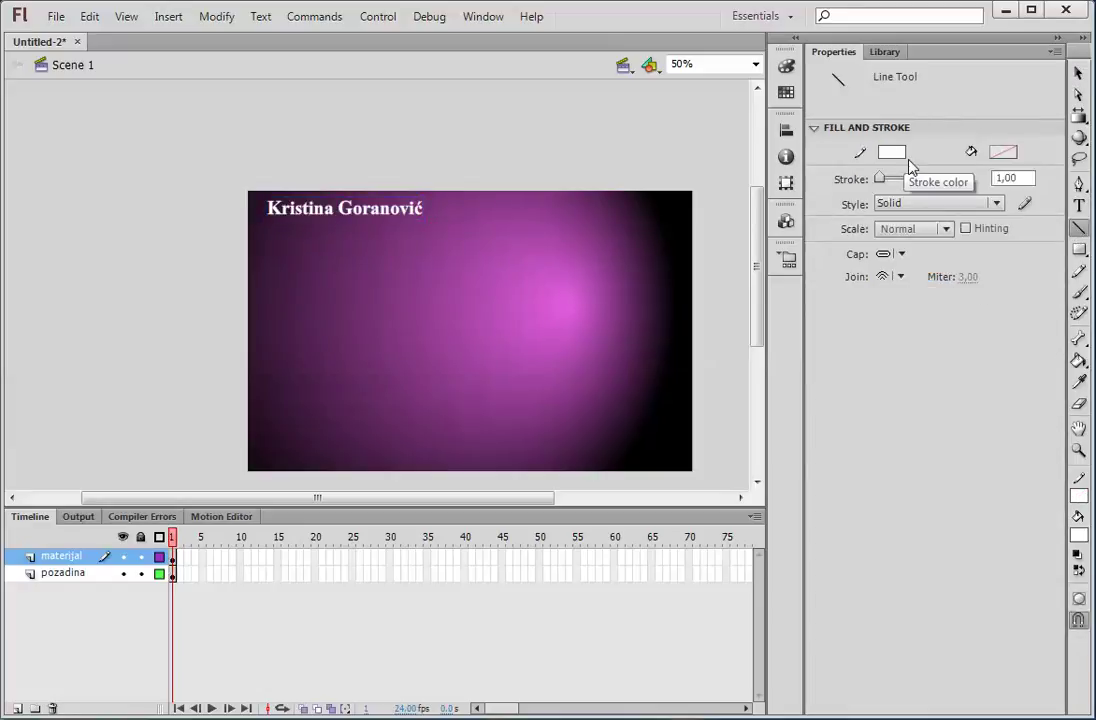
pyautogui.click(1008, 178)
pyautogui.write('5')
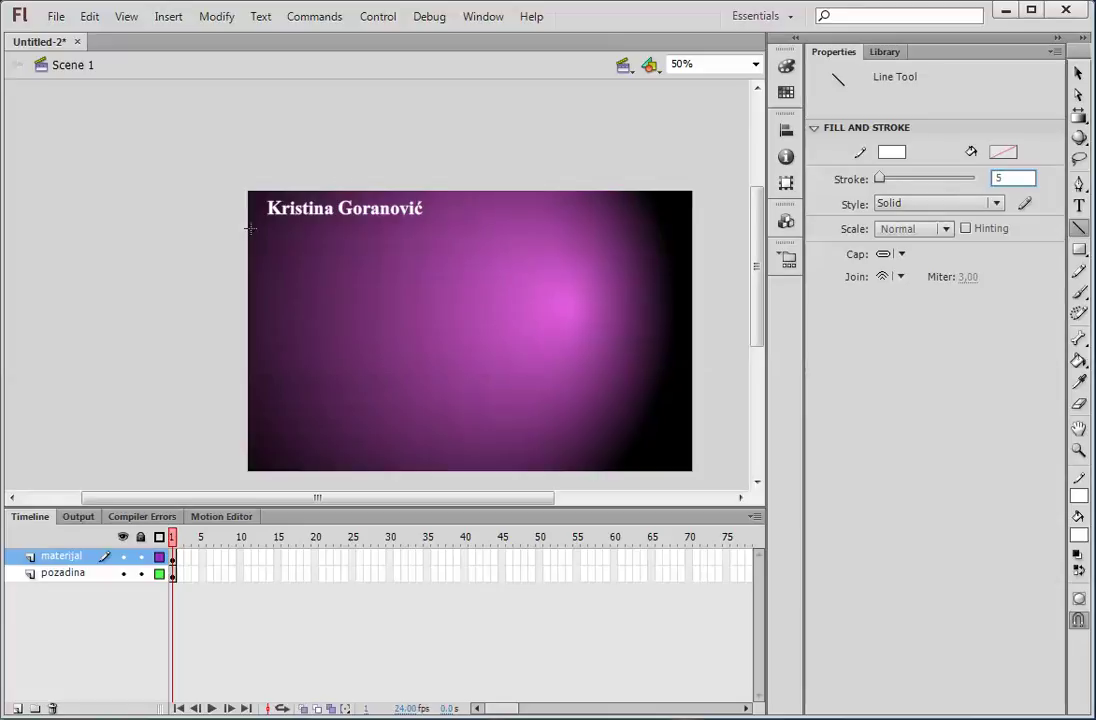
pyautogui.moveTo(245, 225); pyautogui.dragTo(667, 225)
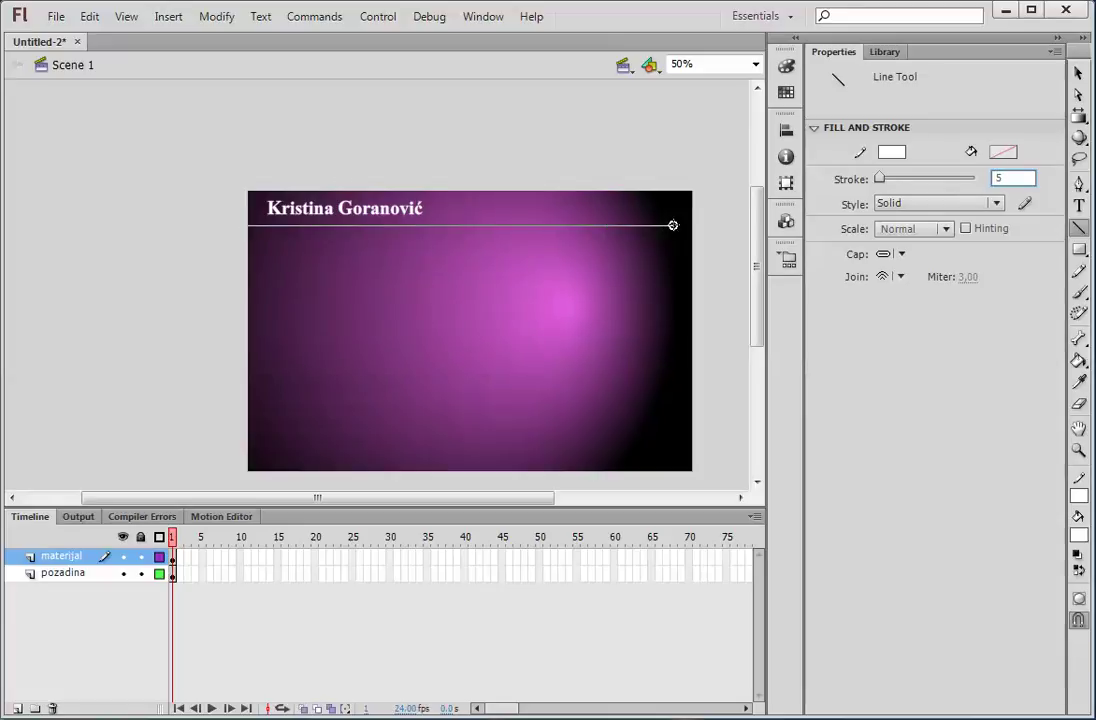
pyautogui.moveTo(690, 224); pyautogui.dragTo(690, 225)
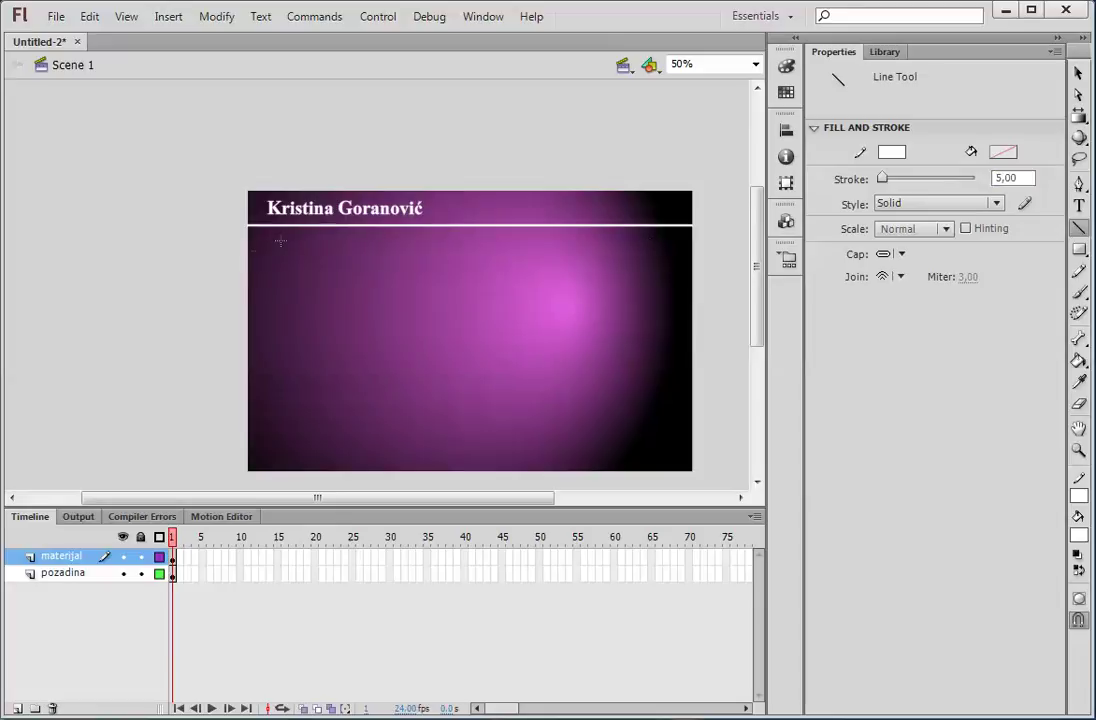
pyautogui.moveTo(251, 259); pyautogui.dragTo(692, 258)
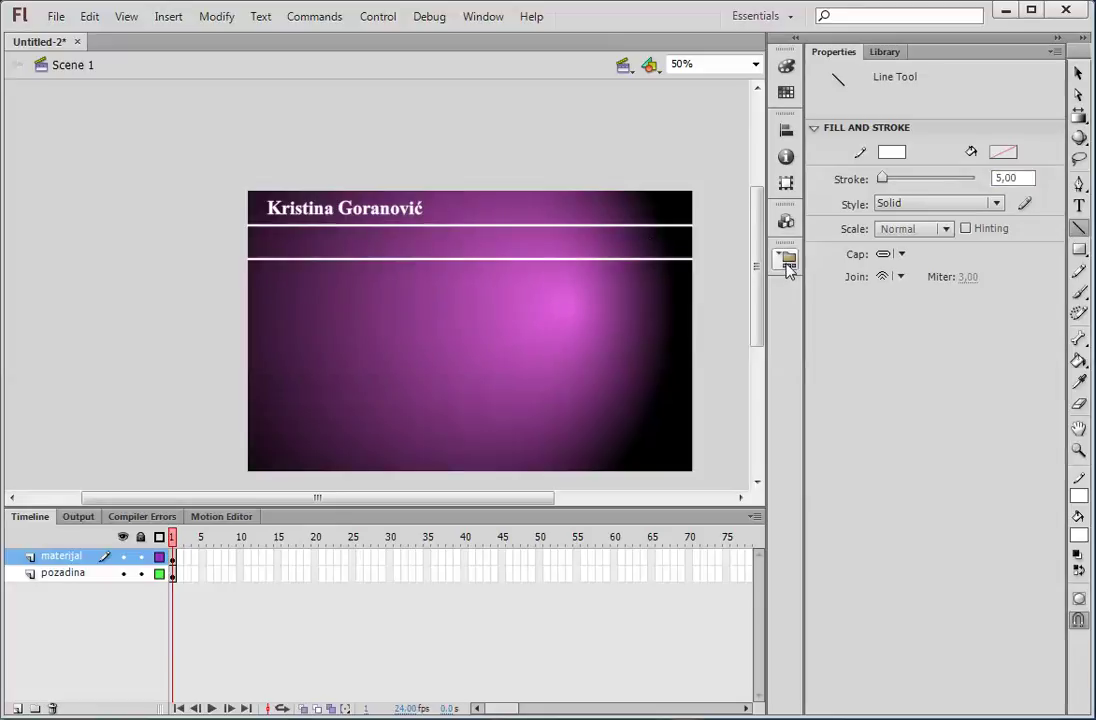
# Type 25 pt labels Početna, Galerija and Kontakt side by side in the band.
pyautogui.click(1079, 206)
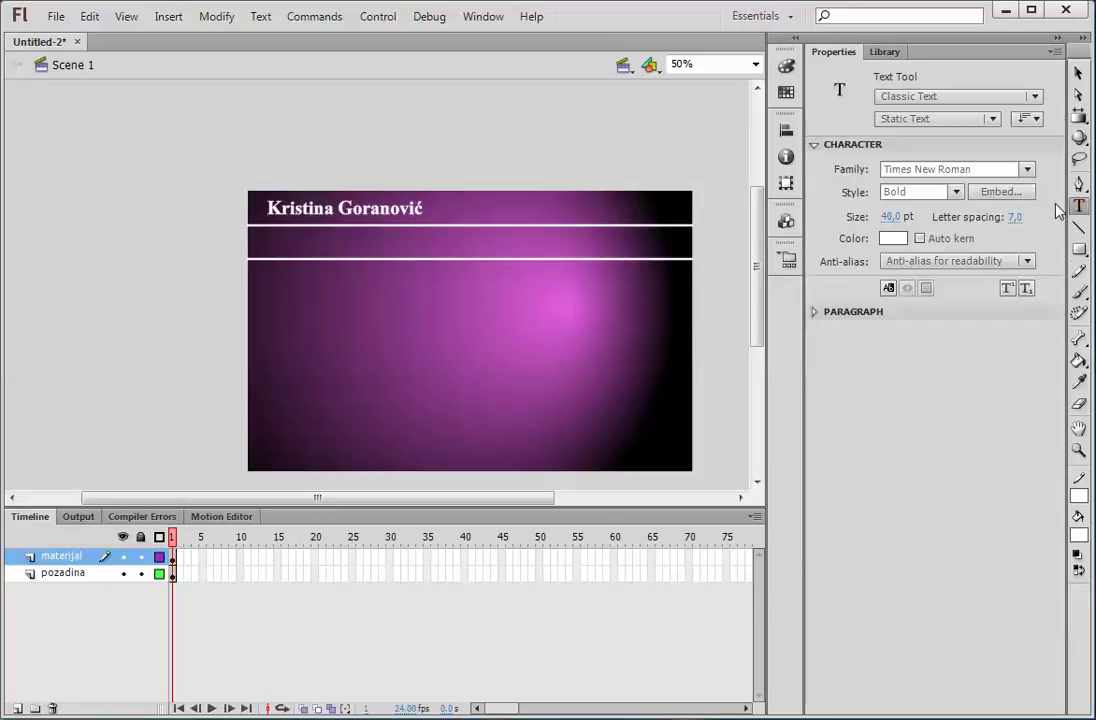
pyautogui.click(890, 216)
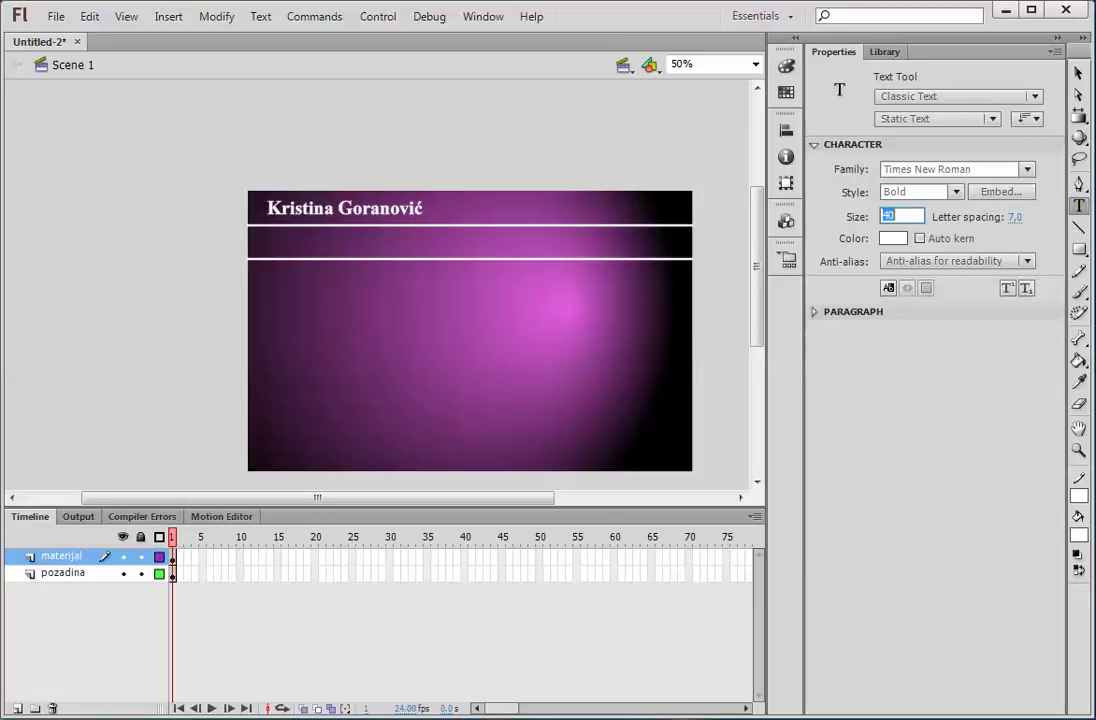
pyautogui.write('25')
pyautogui.press('Return')
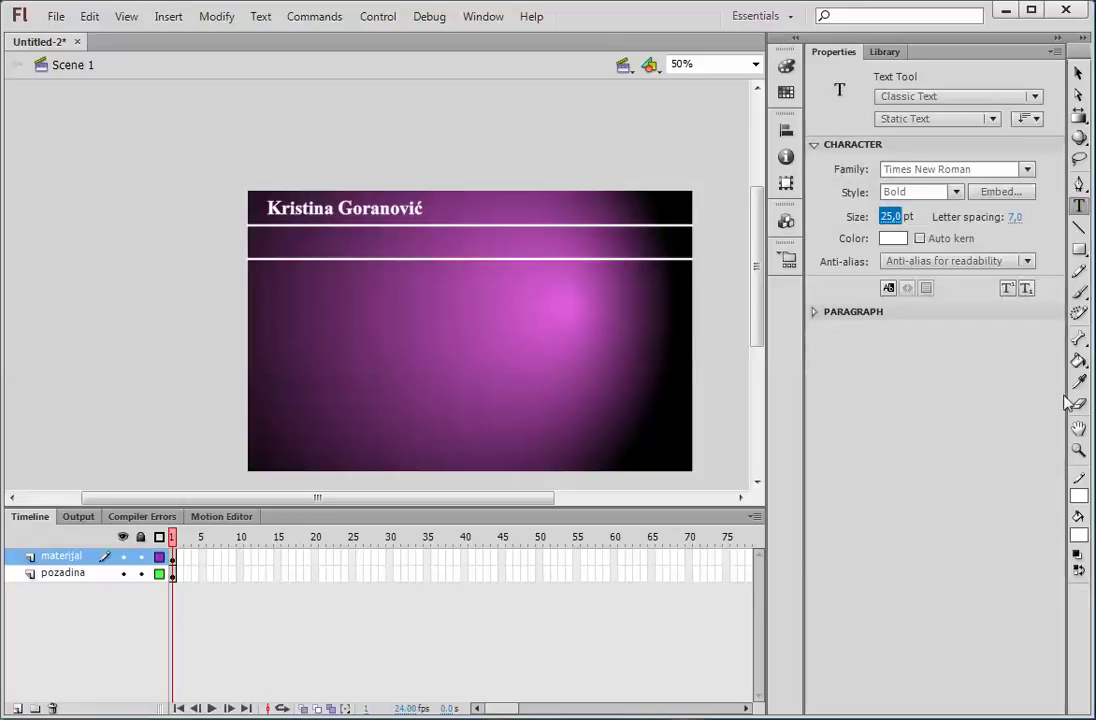
pyautogui.click(265, 240)
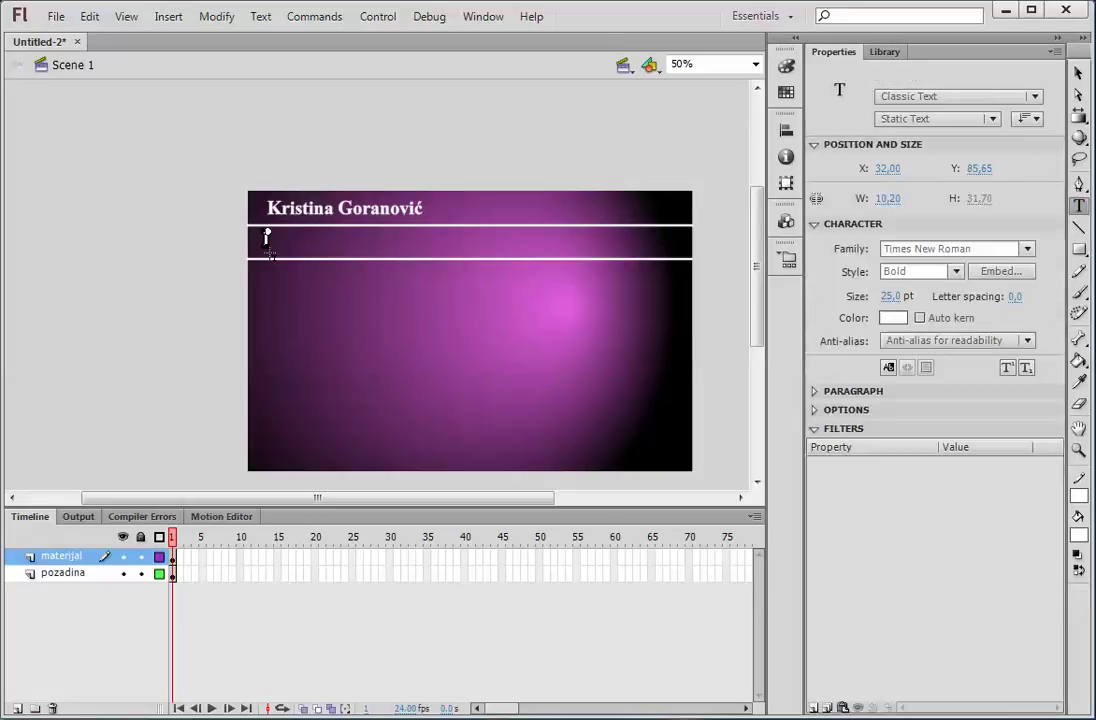
pyautogui.write('Početna')
pyautogui.click(368, 246)
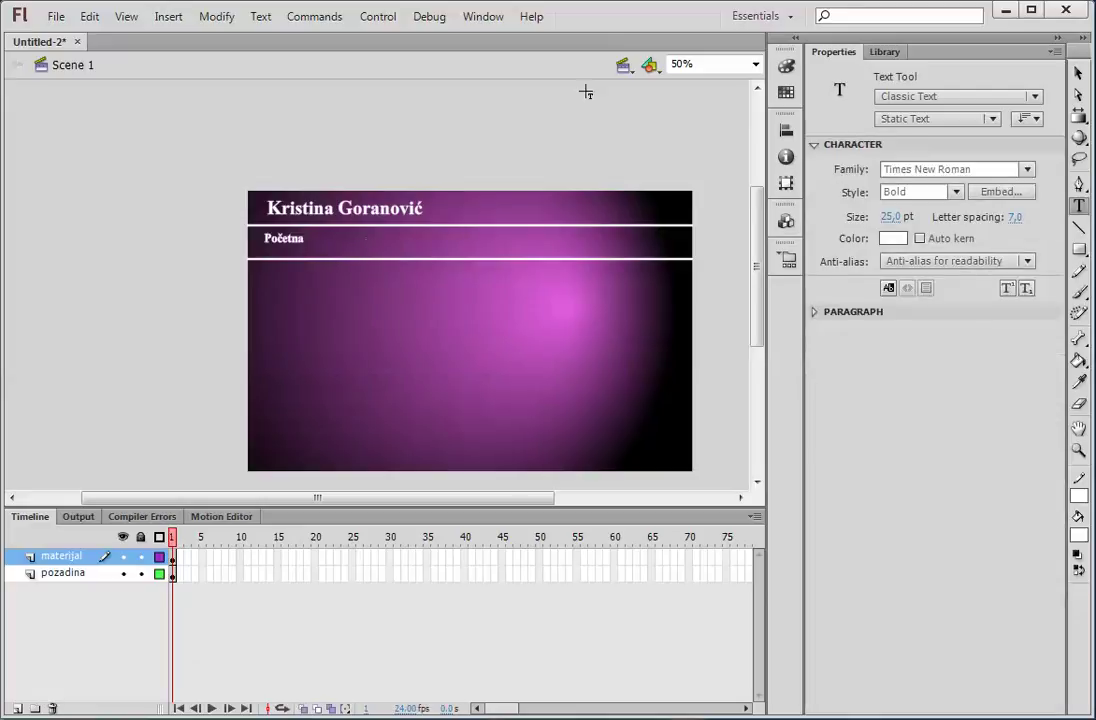
pyautogui.click(360, 238)
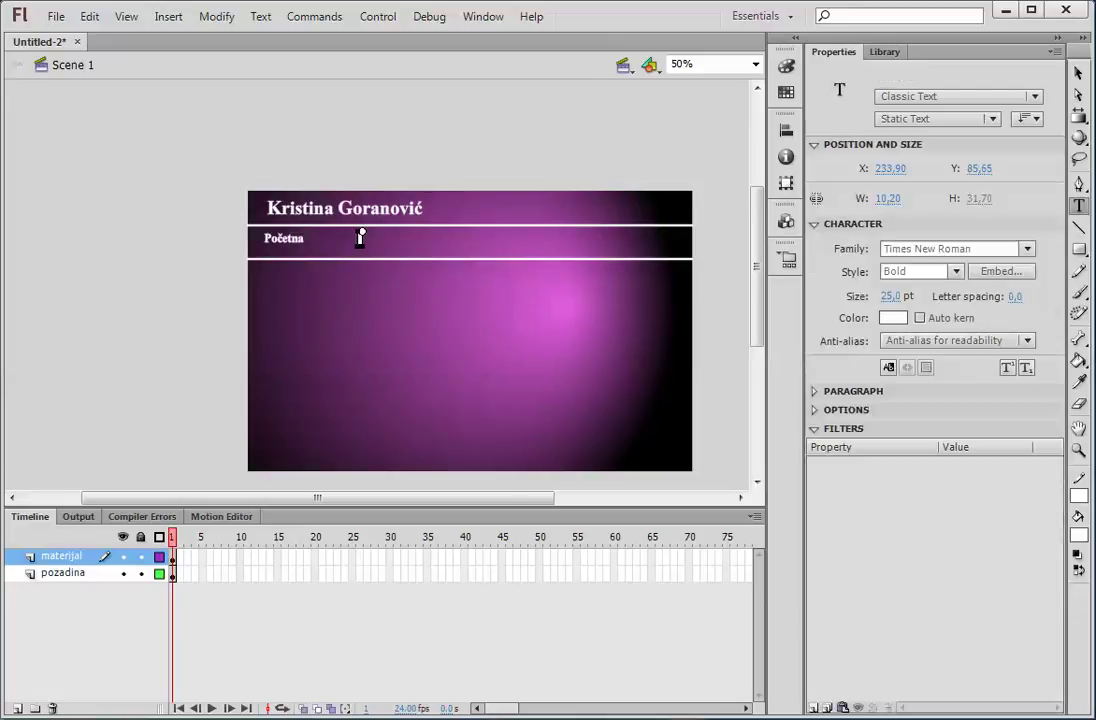
pyautogui.write('Galerija')
pyautogui.click(435, 404)
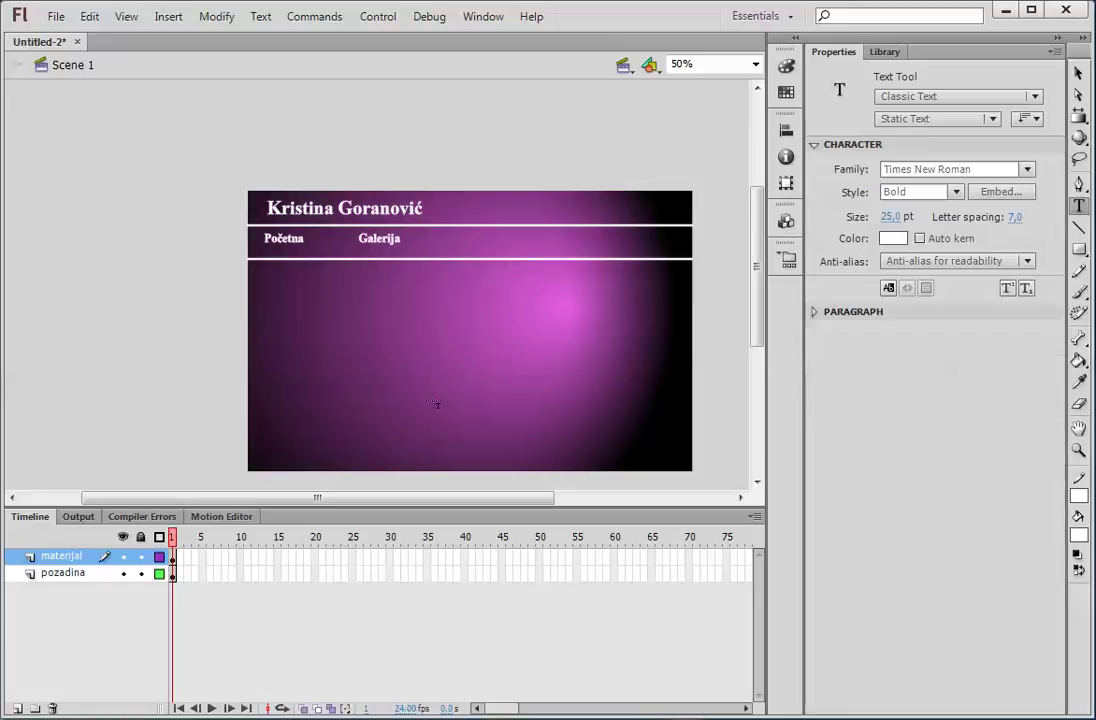
pyautogui.click(461, 247)
pyautogui.write('Kontakt')
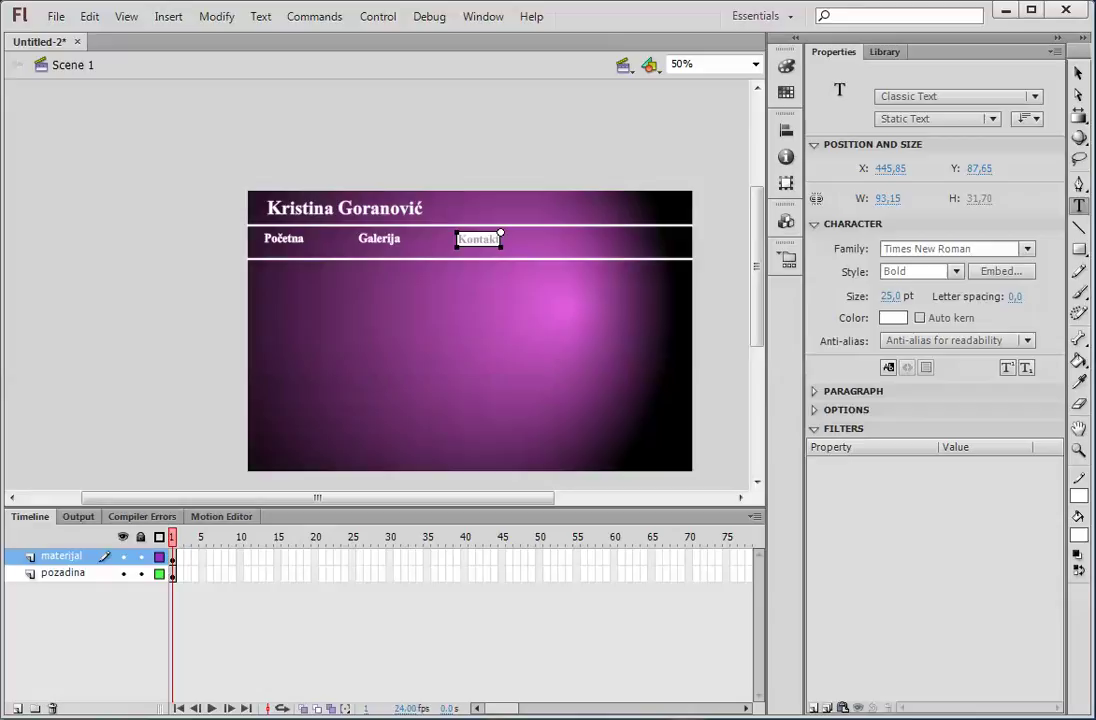
pyautogui.click(1078, 74)
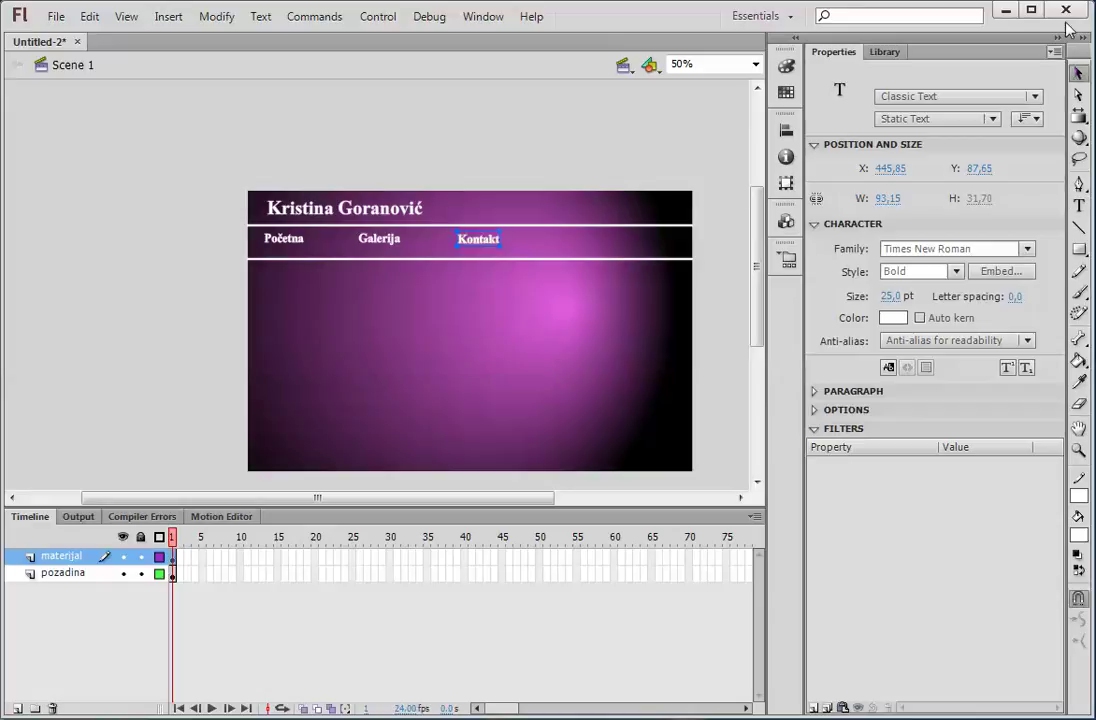
# Check each menu label's placement and zoom the stage to 70%.
pyautogui.click(390, 243)
pyautogui.click(298, 244)
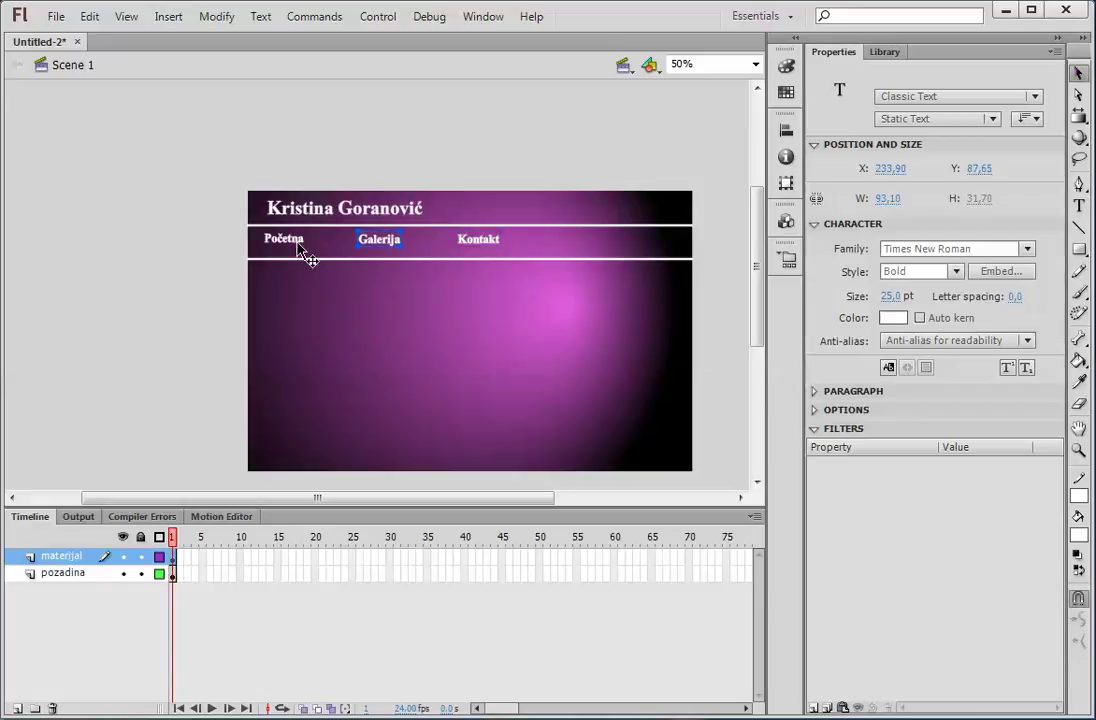
pyautogui.click(487, 247)
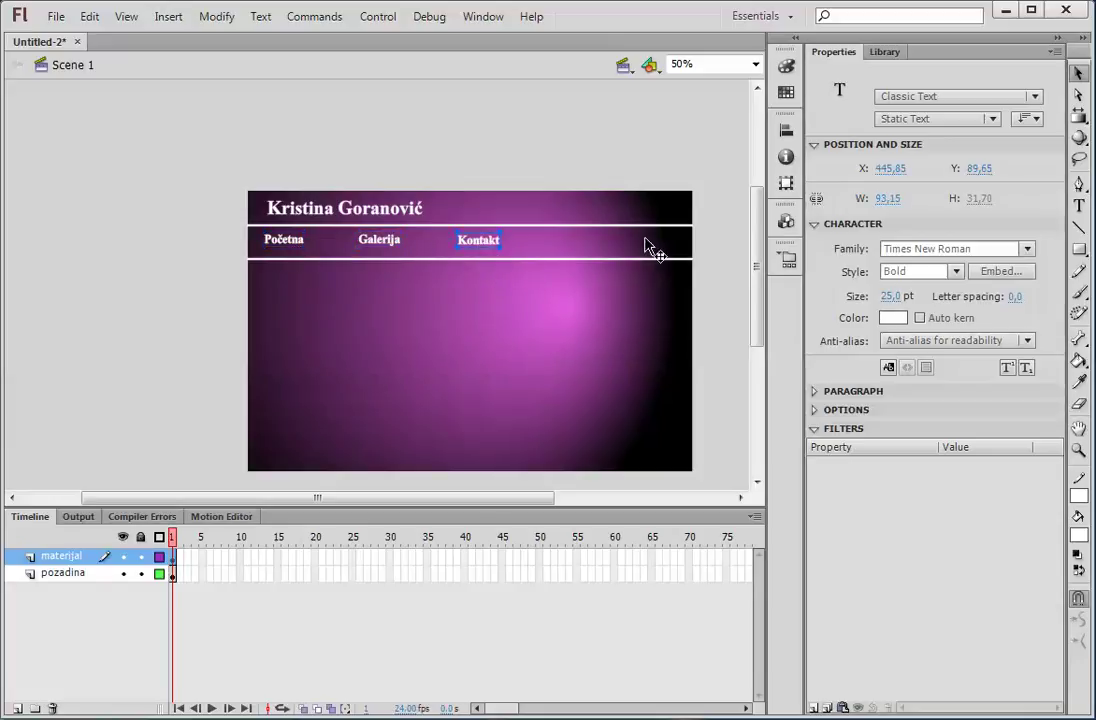
pyautogui.click(695, 64)
pyautogui.write('70')
pyautogui.press('Return')
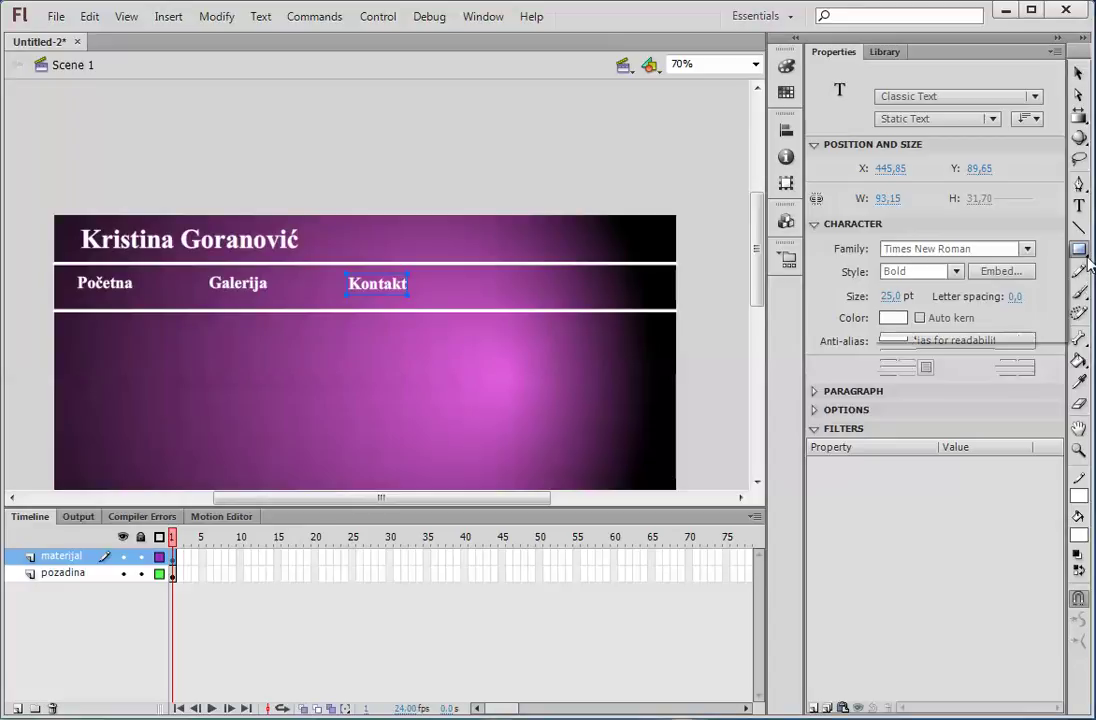
# Set the PolyStar tool to a 5-point star style and draw a small star below the menu.
pyautogui.click(1087, 259)
pyautogui.click(1087, 259)
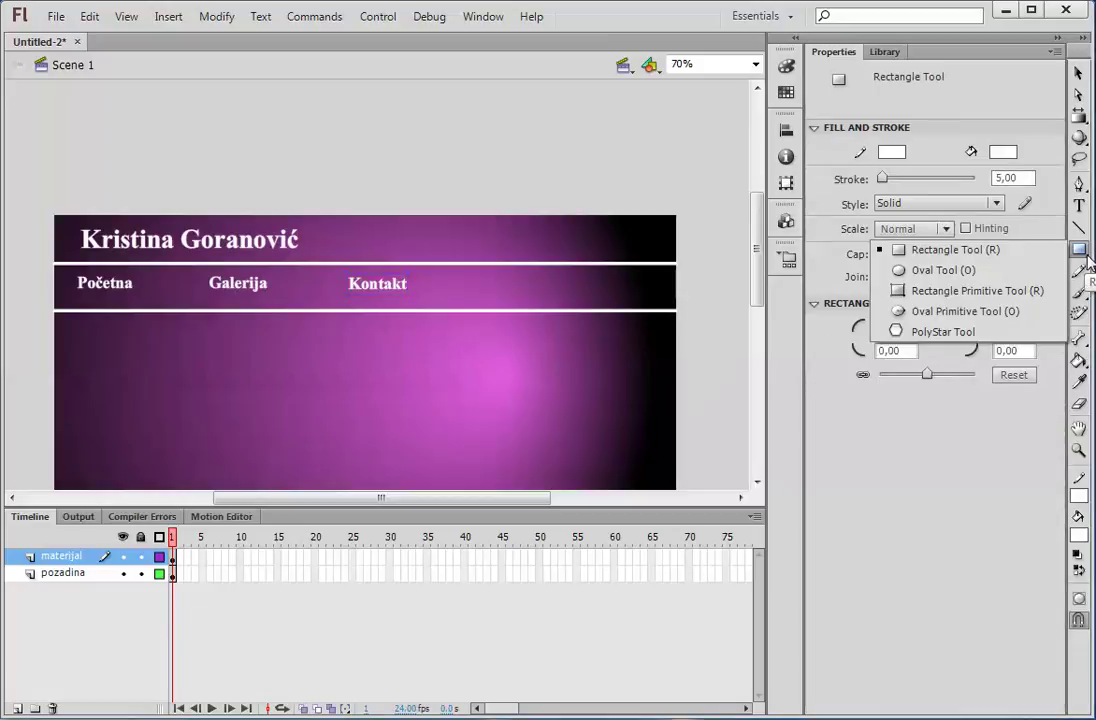
pyautogui.click(963, 334)
pyautogui.click(912, 330)
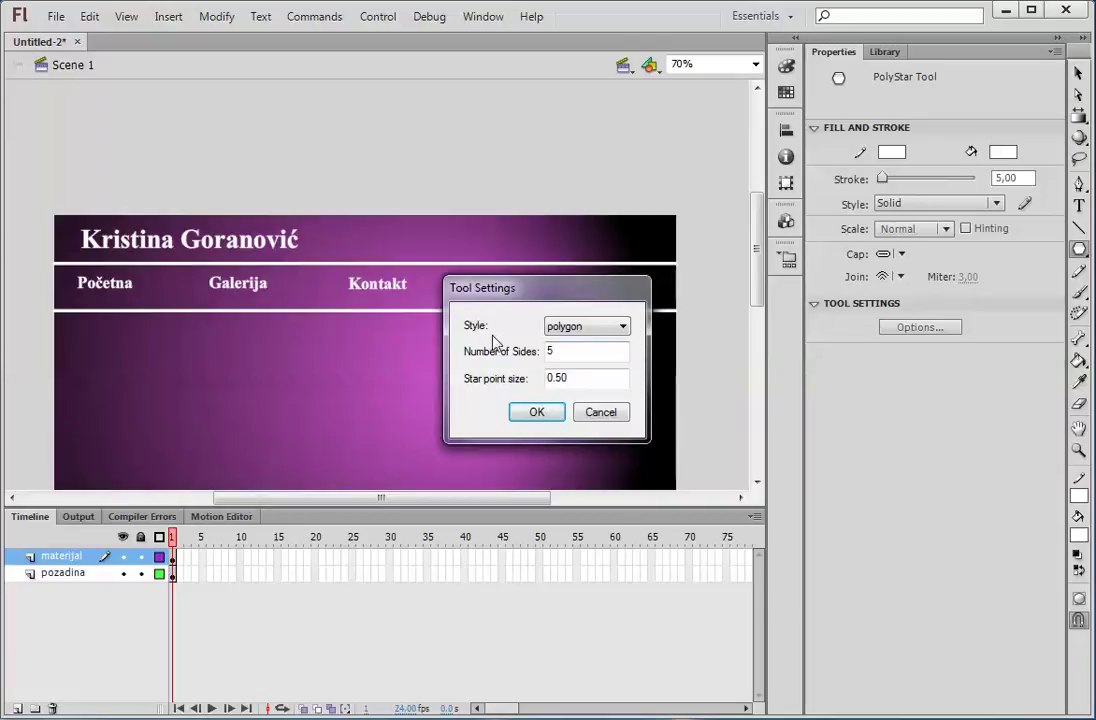
pyautogui.click(566, 328)
pyautogui.click(577, 355)
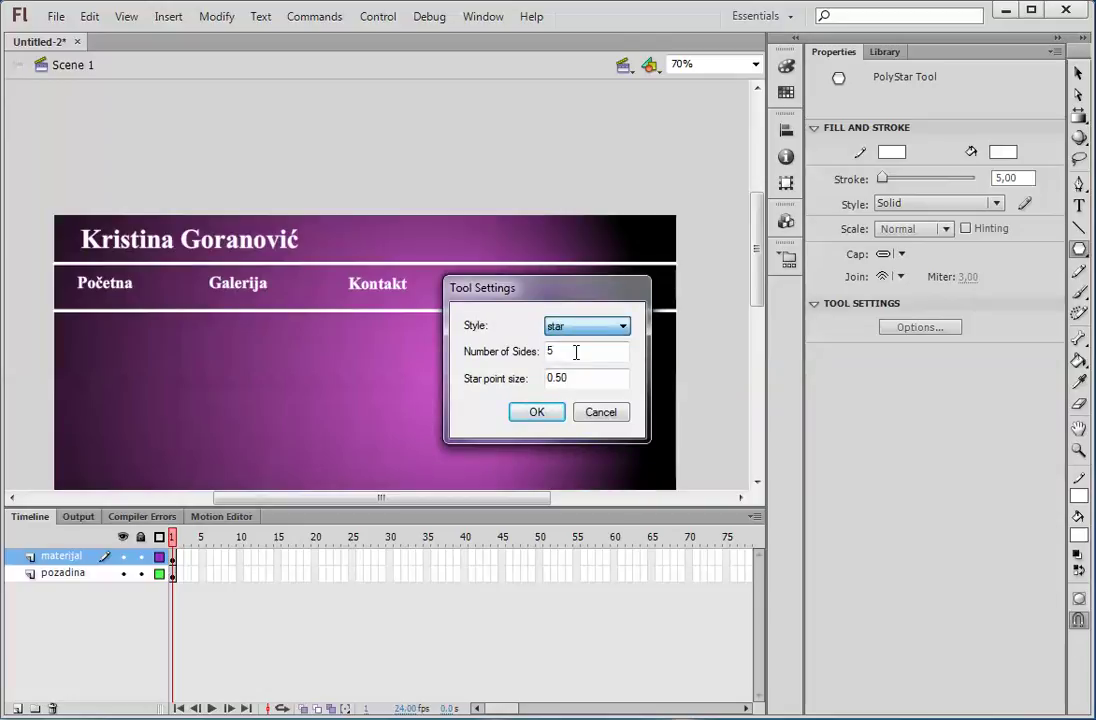
pyautogui.click(573, 351)
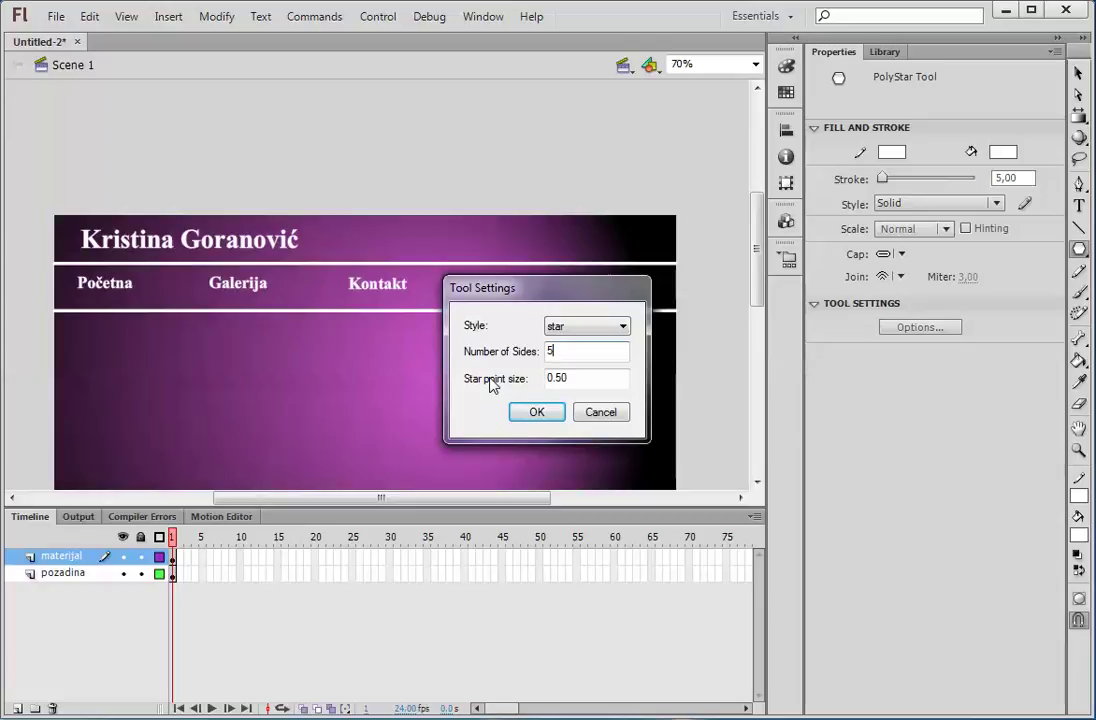
pyautogui.click(535, 411)
pyautogui.moveTo(130, 343)
pyautogui.mouseDown()
pyautogui.moveTo(108, 313)
pyautogui.moveTo(121, 330)
pyautogui.mouseUp()
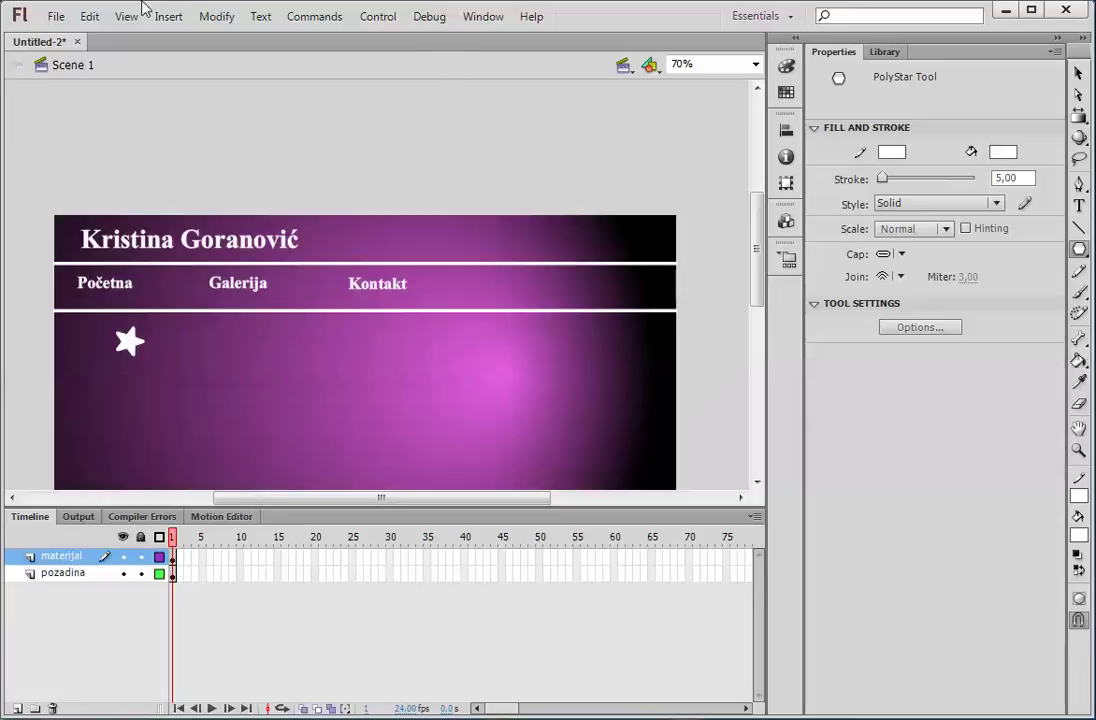
pyautogui.click(90, 16)
# Undo the earlier star, reselect the PolyStar tool, and keep the Kontakt text white.
pyautogui.click(112, 35)
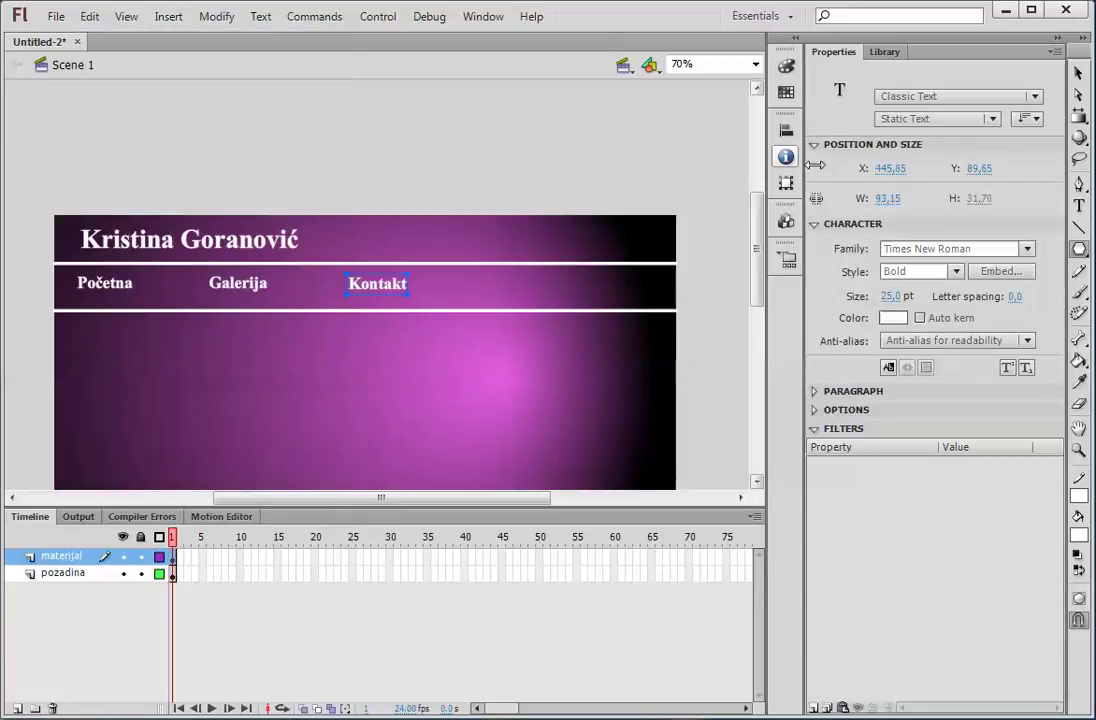
pyautogui.moveTo(1087, 262); pyautogui.dragTo(945, 327)
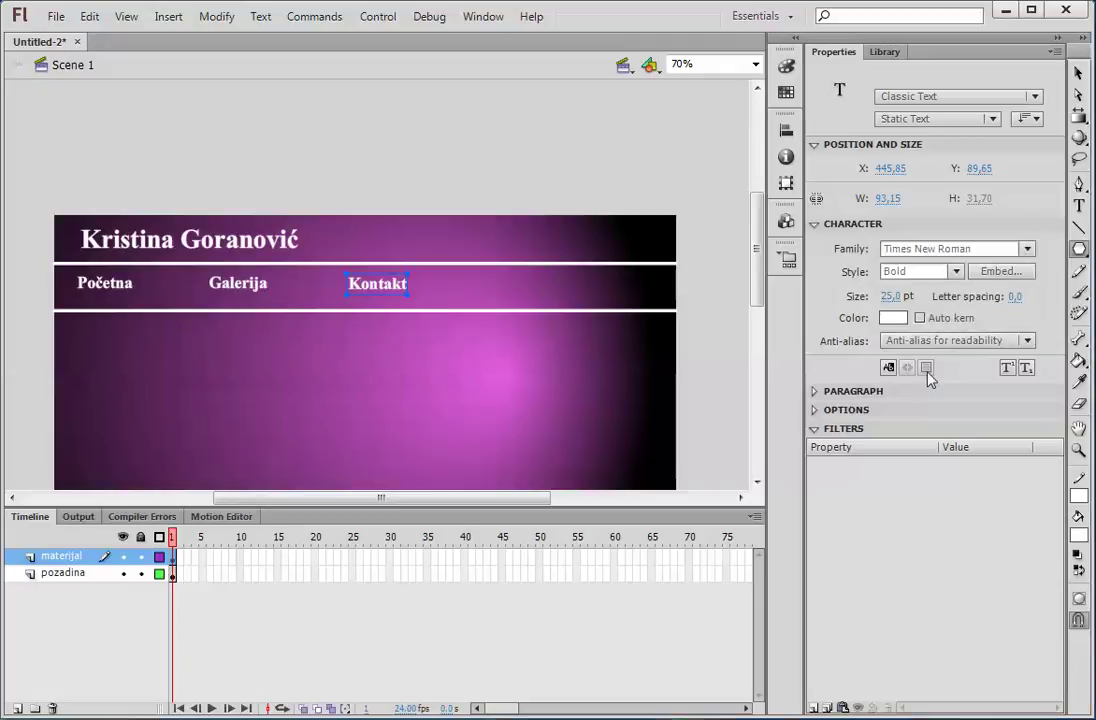
pyautogui.click(893, 320)
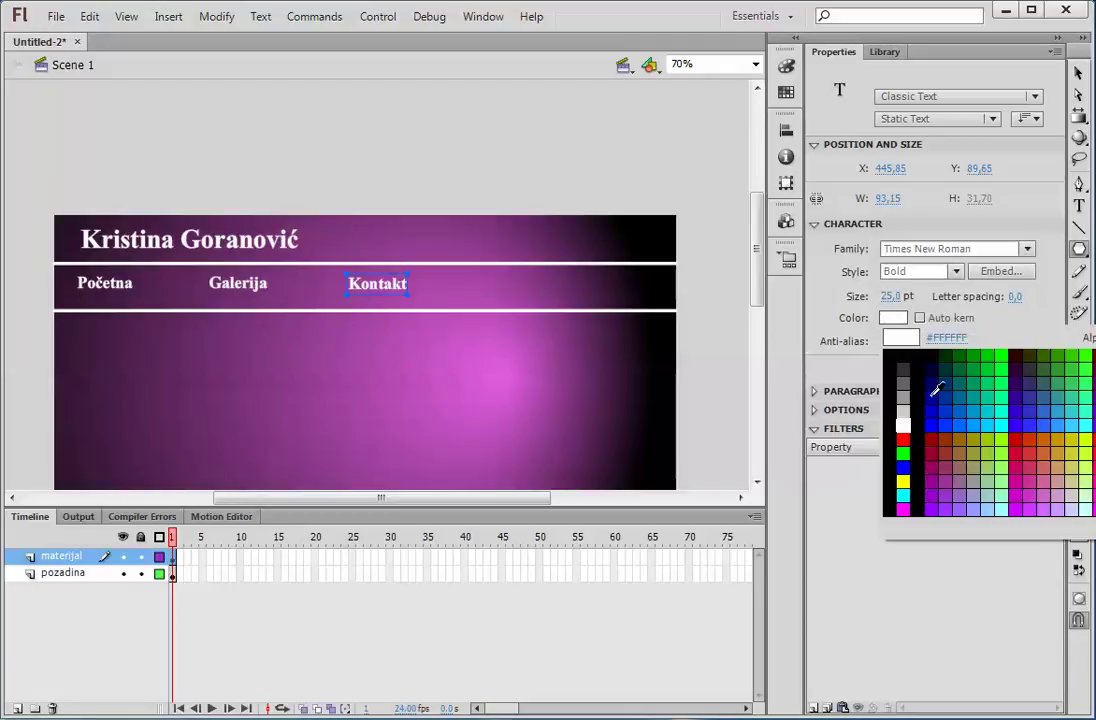
pyautogui.click(895, 318)
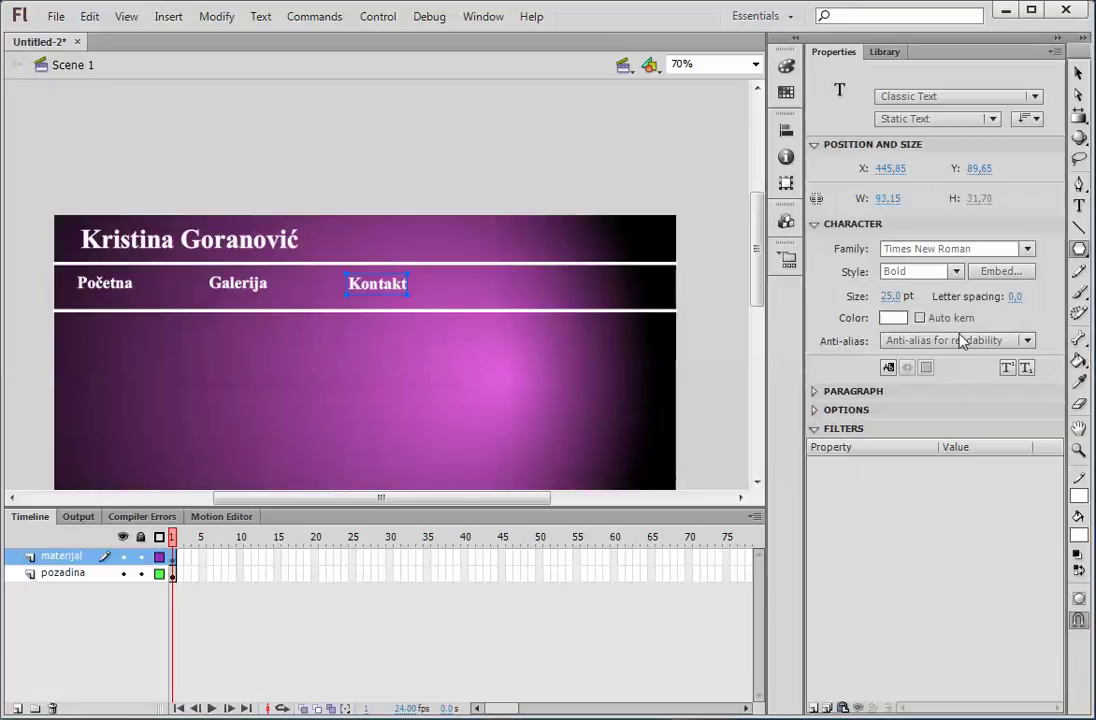
pyautogui.click(894, 317)
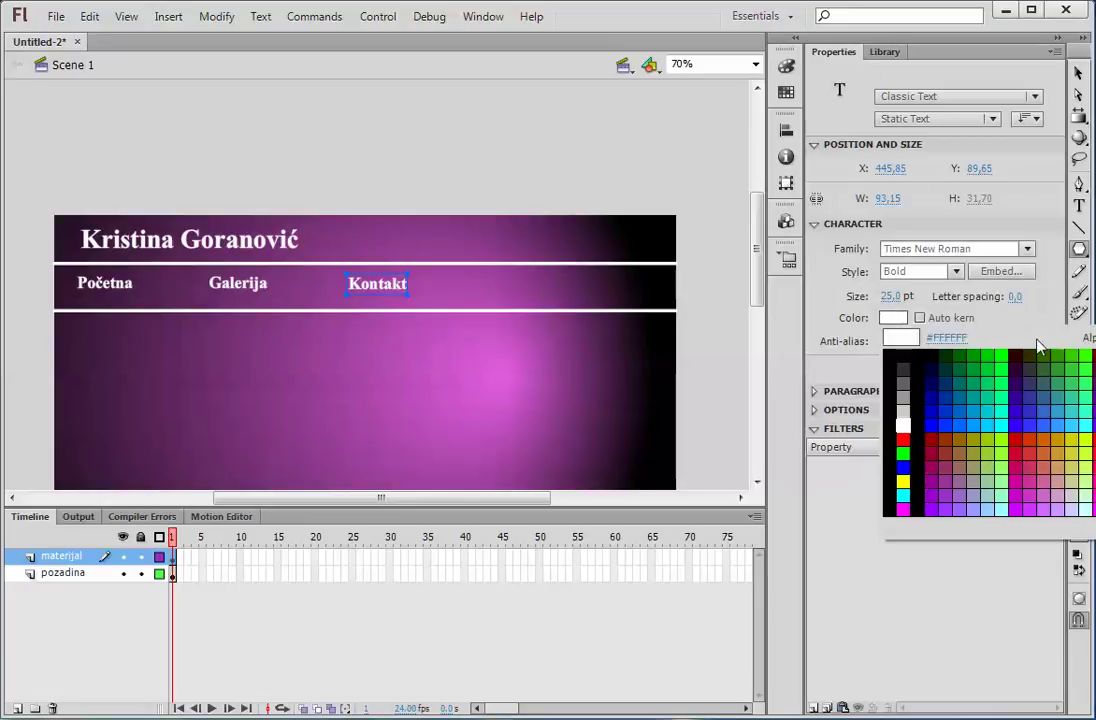
pyautogui.click(904, 427)
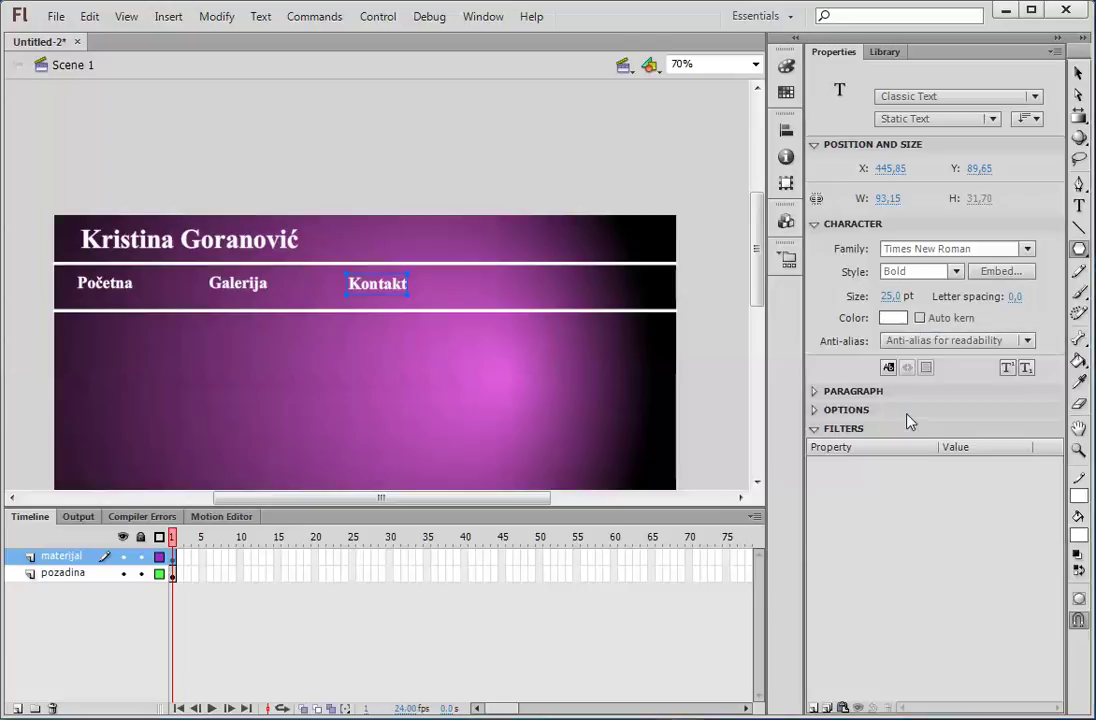
# Draw a small white star just below the Početna link.
pyautogui.click(850, 411)
pyautogui.click(818, 394)
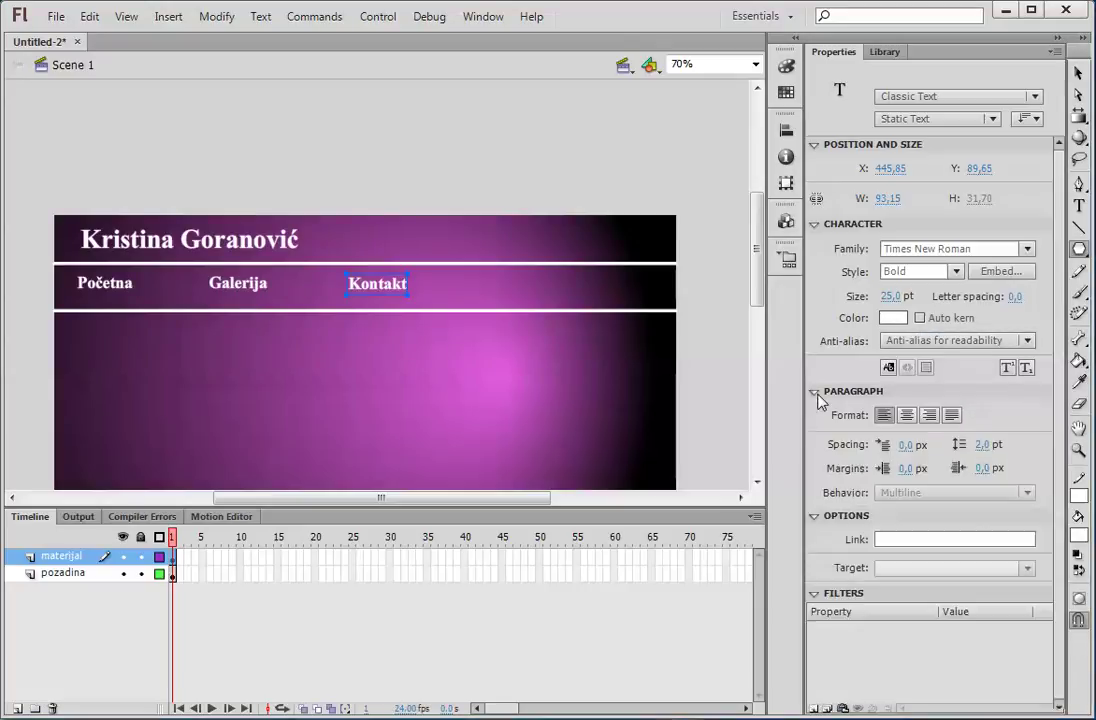
pyautogui.click(819, 394)
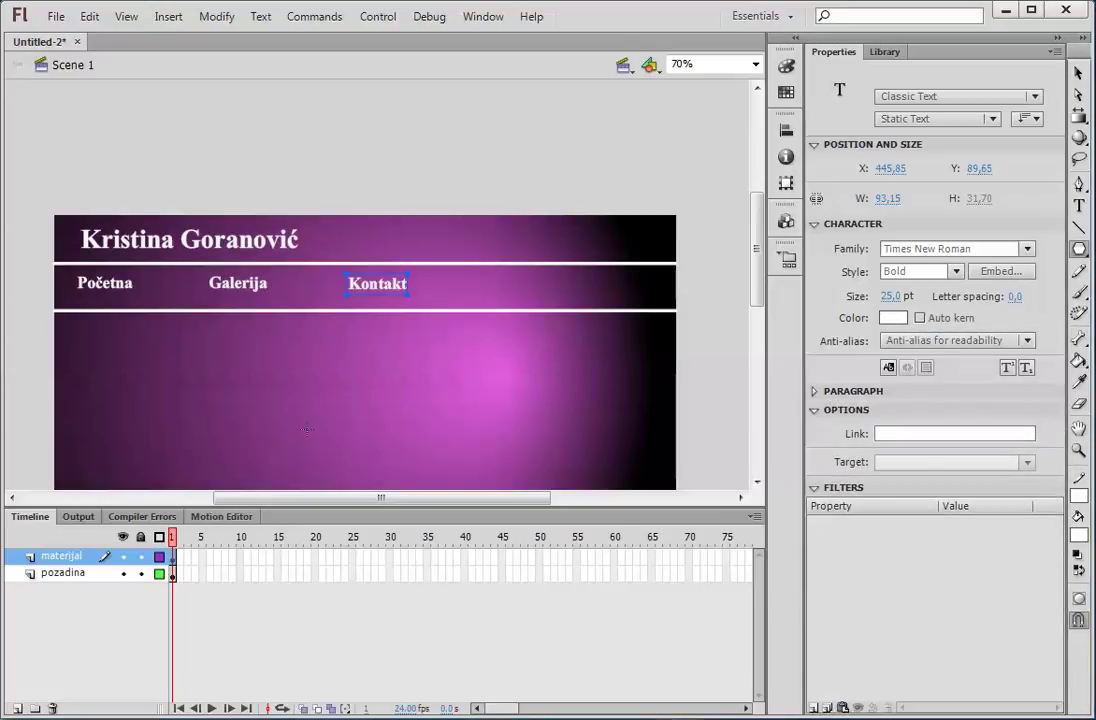
pyautogui.moveTo(131, 331)
pyautogui.mouseDown()
pyautogui.moveTo(157, 345)
pyautogui.moveTo(146, 338)
pyautogui.mouseUp()
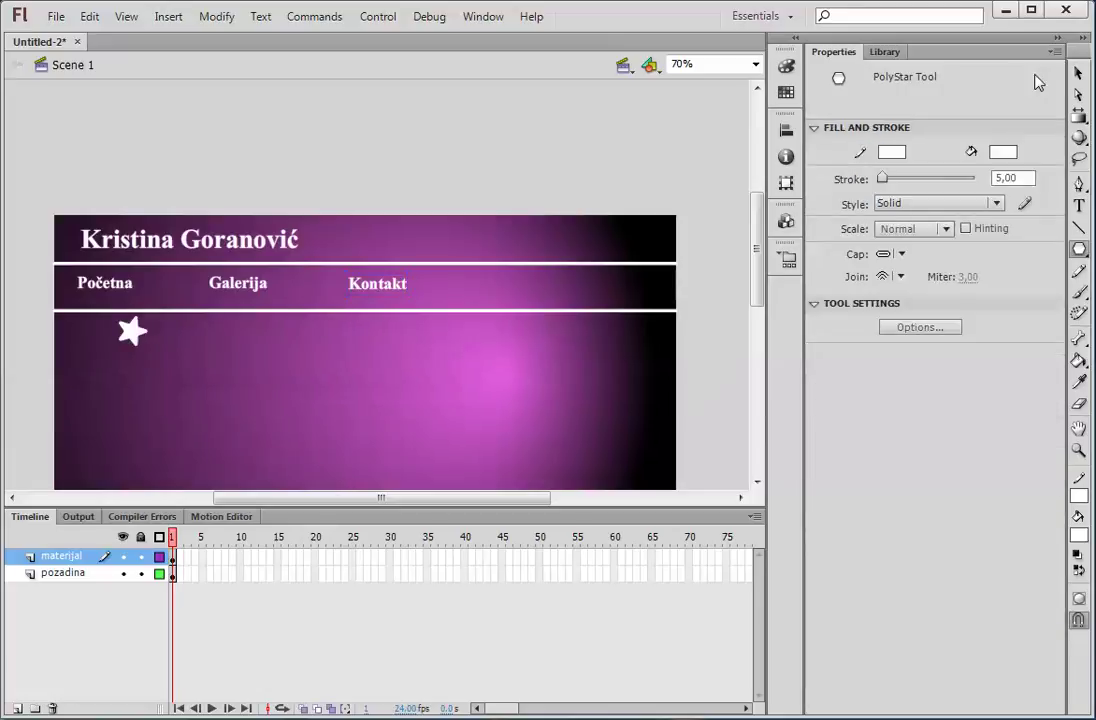
pyautogui.click(1079, 75)
# Move the star up beside Početna and undo the accidental background move.
pyautogui.moveTo(133, 338); pyautogui.dragTo(175, 310)
pyautogui.click(143, 348)
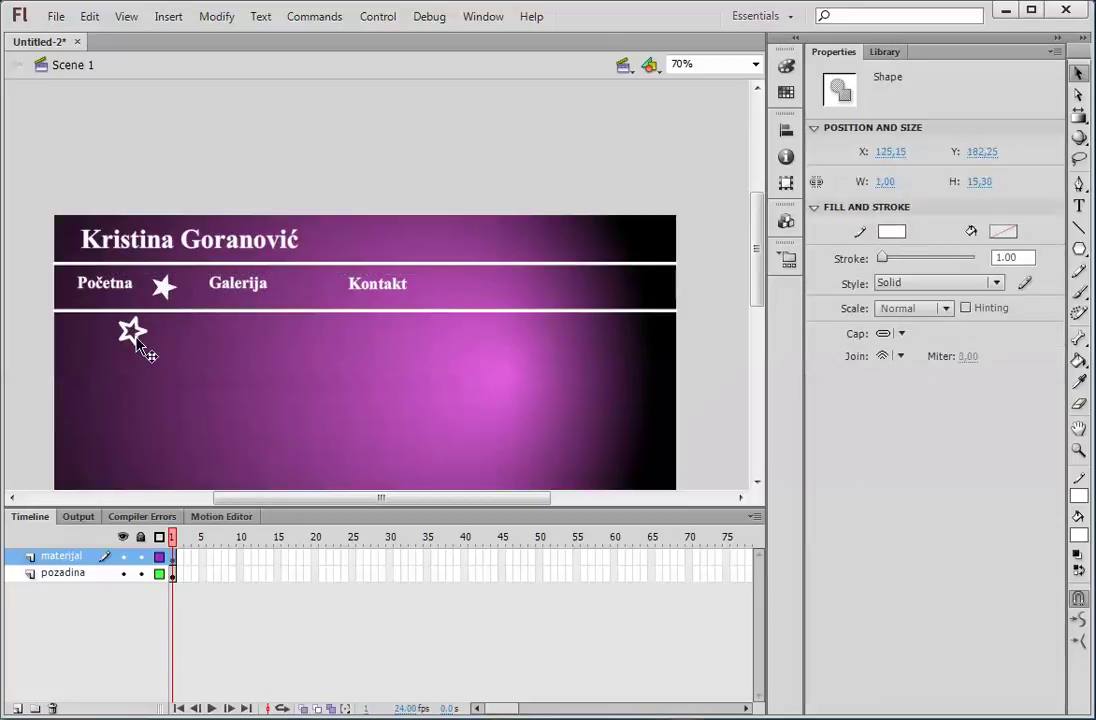
pyautogui.moveTo(110, 325); pyautogui.dragTo(152, 340)
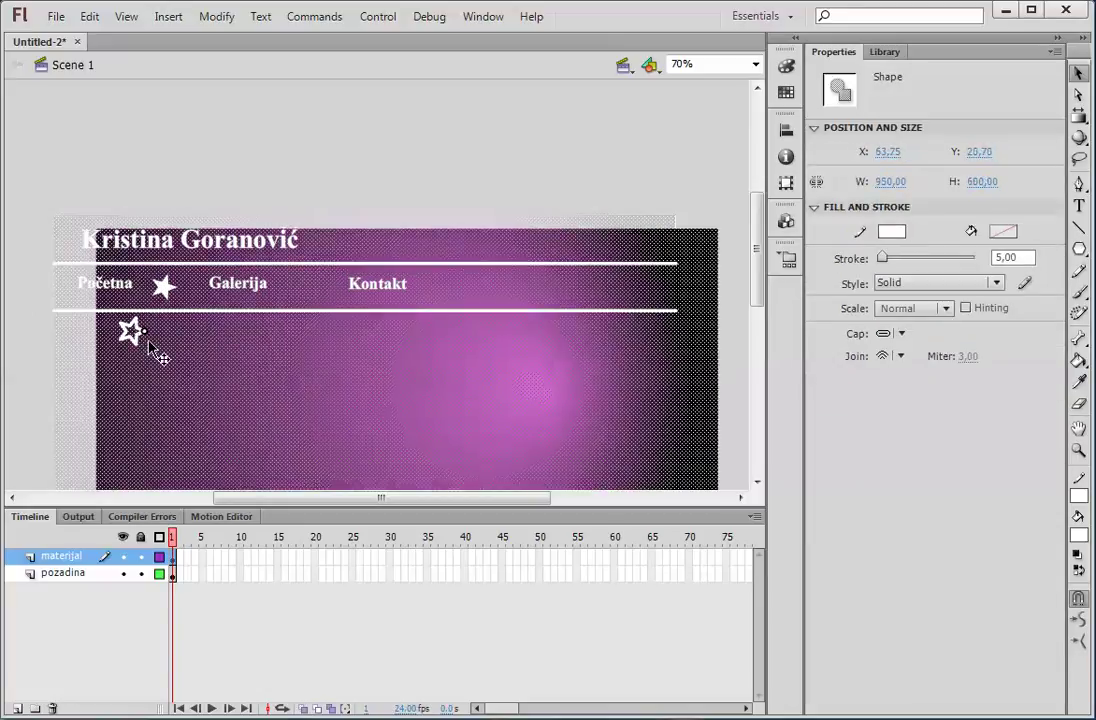
pyautogui.click(89, 16)
pyautogui.click(112, 34)
# Select the leftover star fragment below the menu band.
pyautogui.click(29, 325)
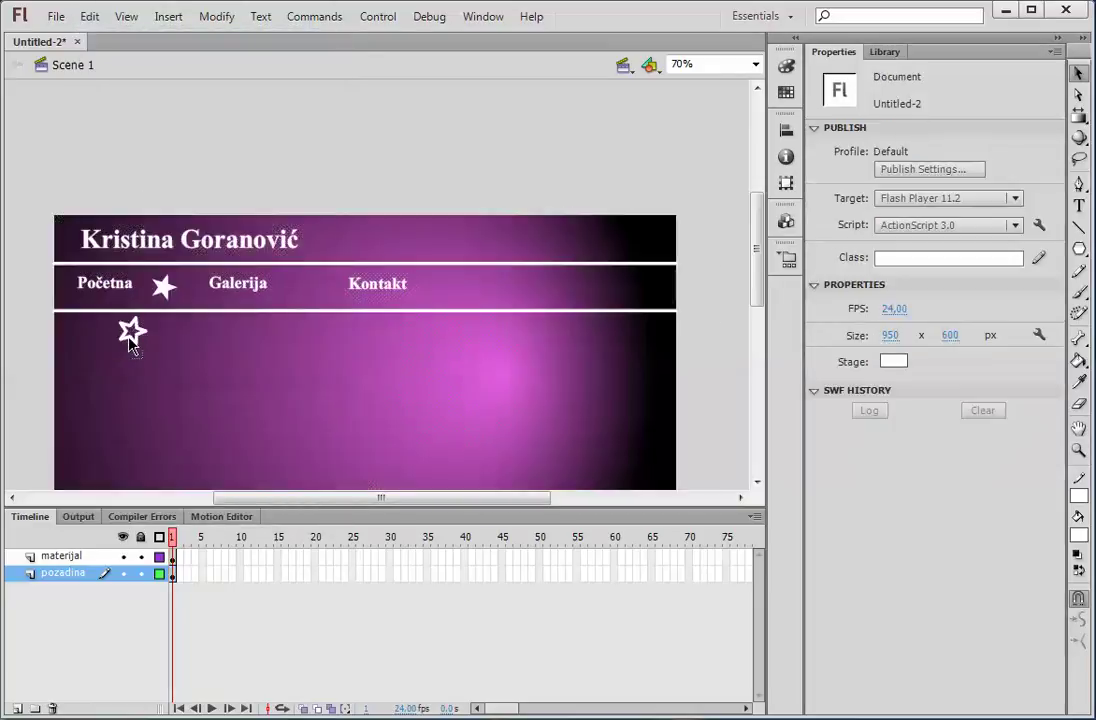
pyautogui.click(143, 350)
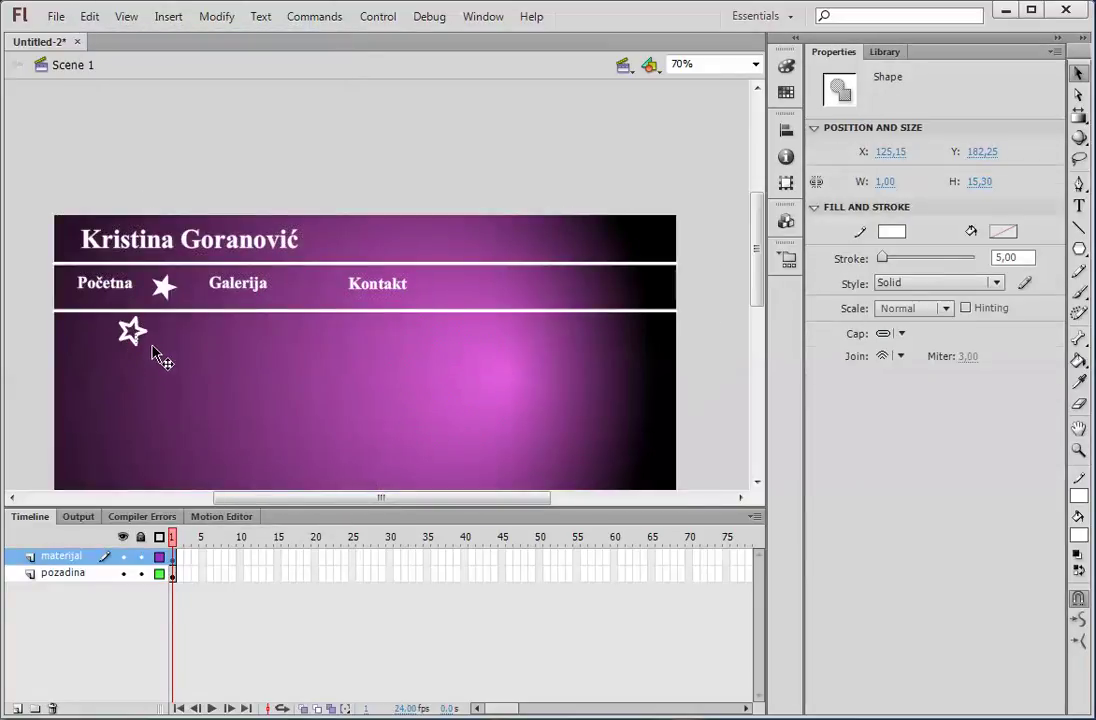
pyautogui.click(150, 346)
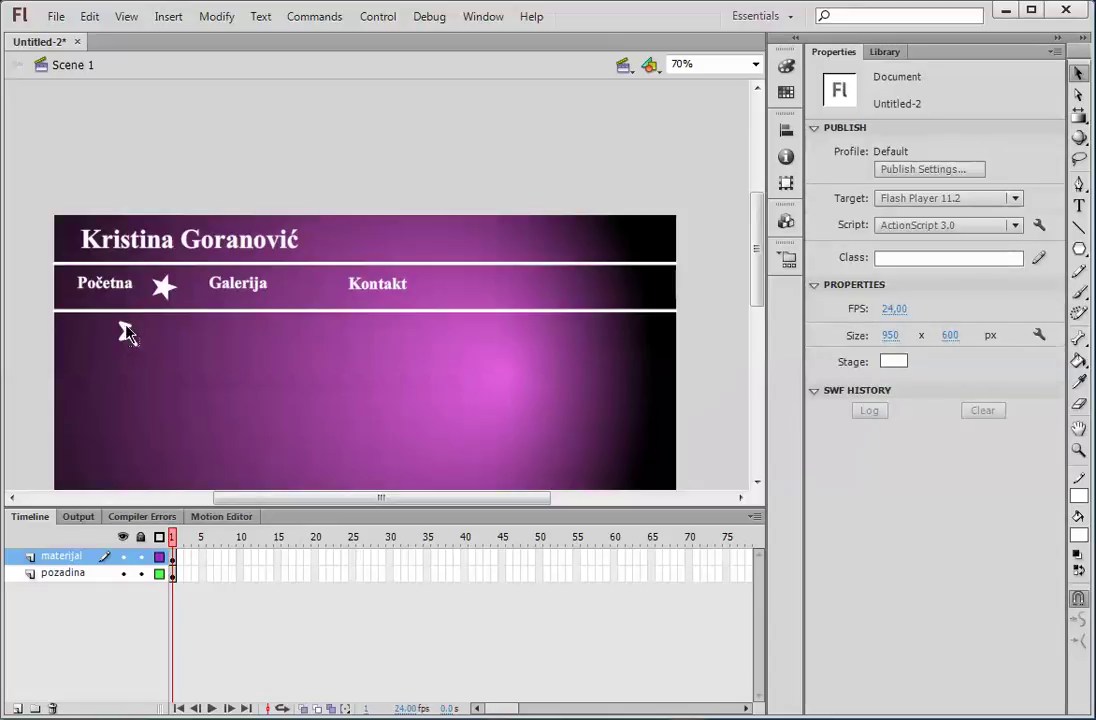
pyautogui.click(125, 337)
pyautogui.click(125, 337)
# Delete the leftover fragment and paste a star copy beside Galerija.
pyautogui.click(126, 341)
pyautogui.press('Delete')
pyautogui.click(166, 288)
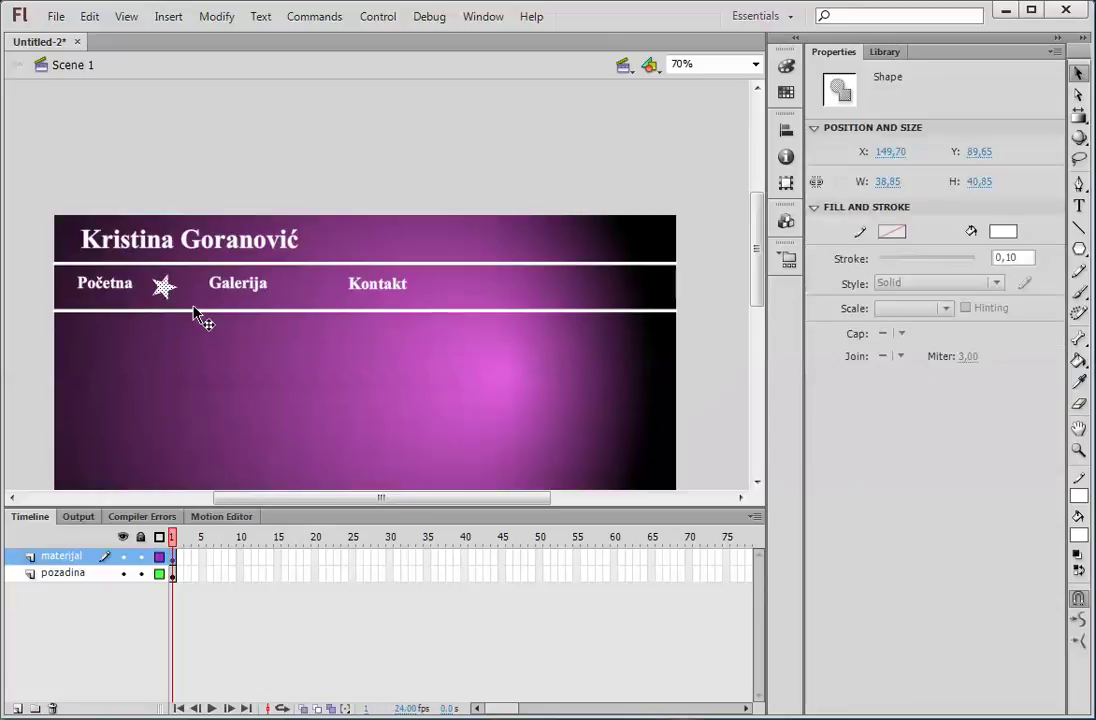
pyautogui.hotkey('ctrl', 'v')
pyautogui.moveTo(376, 288); pyautogui.dragTo(282, 295)
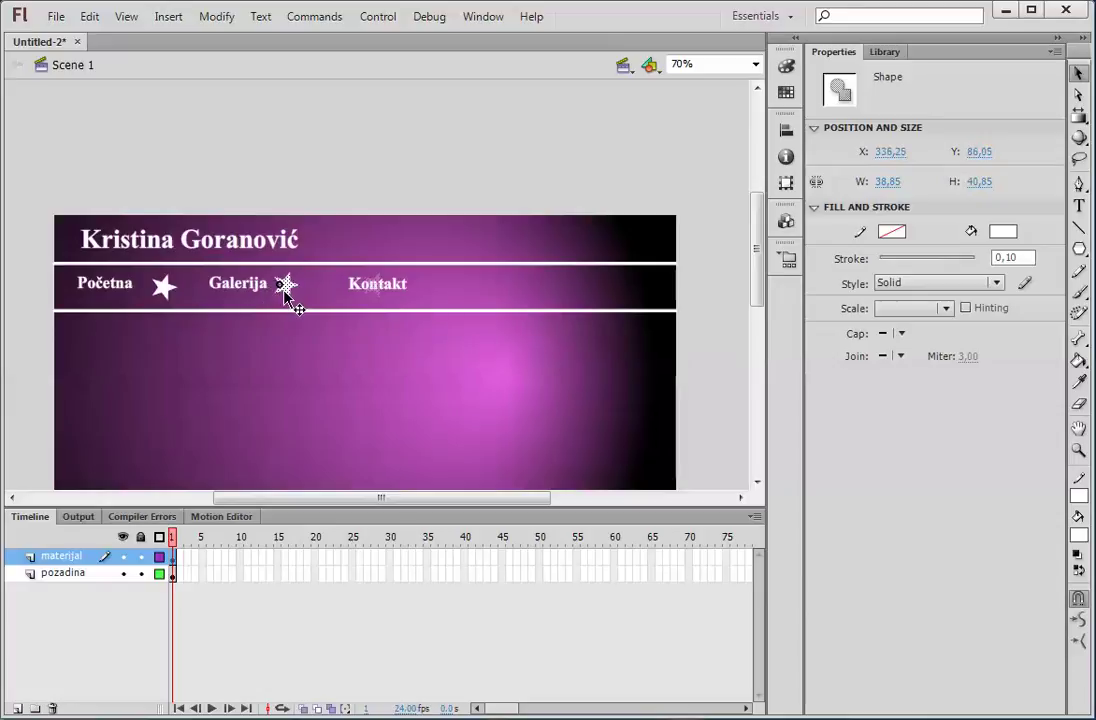
pyautogui.moveTo(271, 290); pyautogui.dragTo(283, 290)
# Nudge the Početna star up-left with arrow keys and Alt-drag a copy beside Kontakt.
pyautogui.click(166, 294)
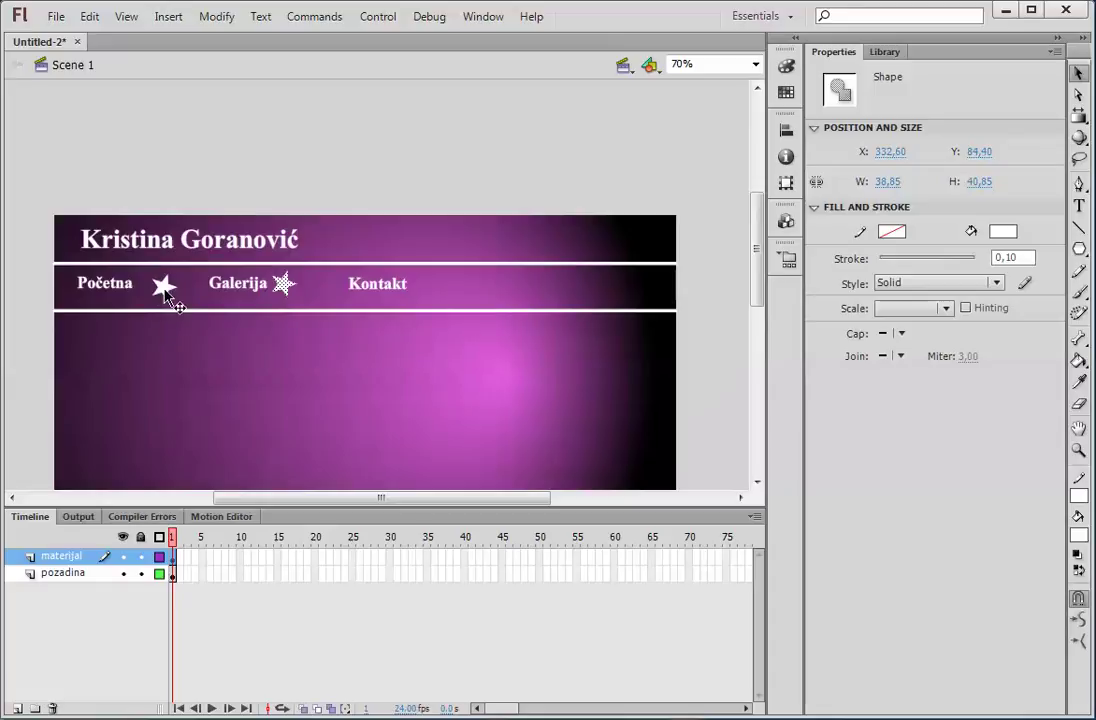
pyautogui.press('Left')
pyautogui.press('Left')
pyautogui.press('Left')
pyautogui.press('Left')
pyautogui.press('Left')
pyautogui.press('Left')
pyautogui.press('Left')
pyautogui.press('Left')
pyautogui.press('Left')
pyautogui.press('Left')
pyautogui.press('Left')
pyautogui.press('Left')
pyautogui.press('Left')
pyautogui.press('Left')
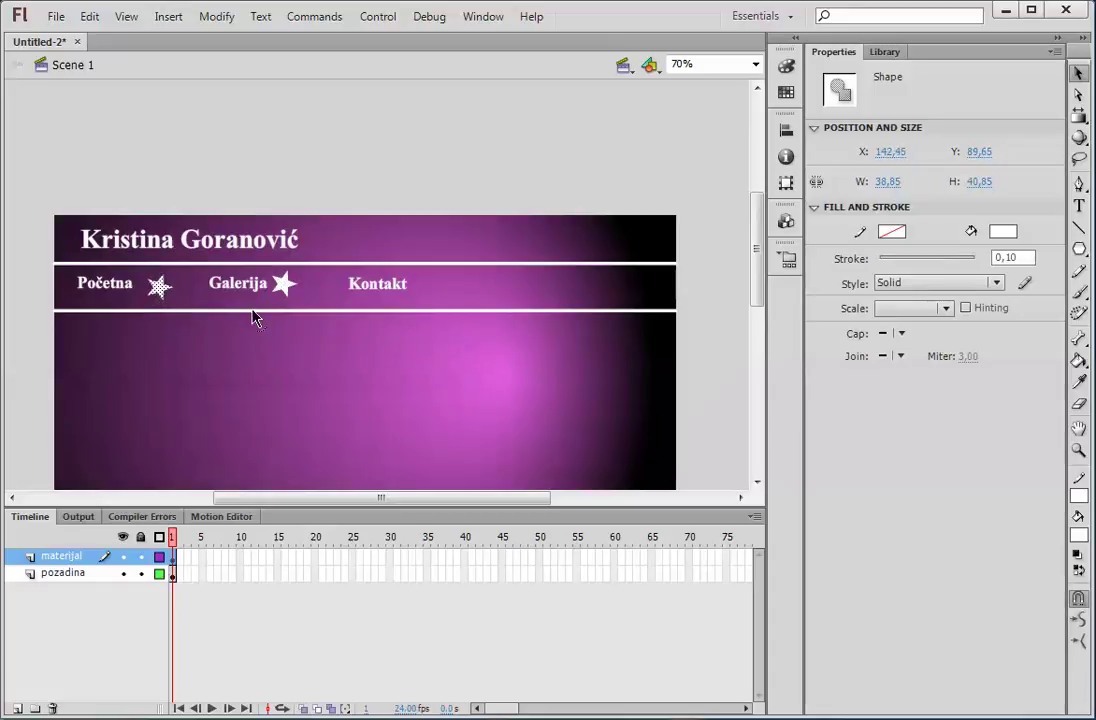
pyautogui.press('Left')
pyautogui.press('Left')
pyautogui.press('Left')
pyautogui.press('Left')
pyautogui.press('Left')
pyautogui.press('Left')
pyautogui.press('Up')
pyautogui.press('Up')
pyautogui.press('Up')
pyautogui.press('Up')
pyautogui.press('Up')
pyautogui.press('Up')
pyautogui.press('Left')
pyautogui.press('Left')
pyautogui.press('Left')
pyautogui.press('Left')
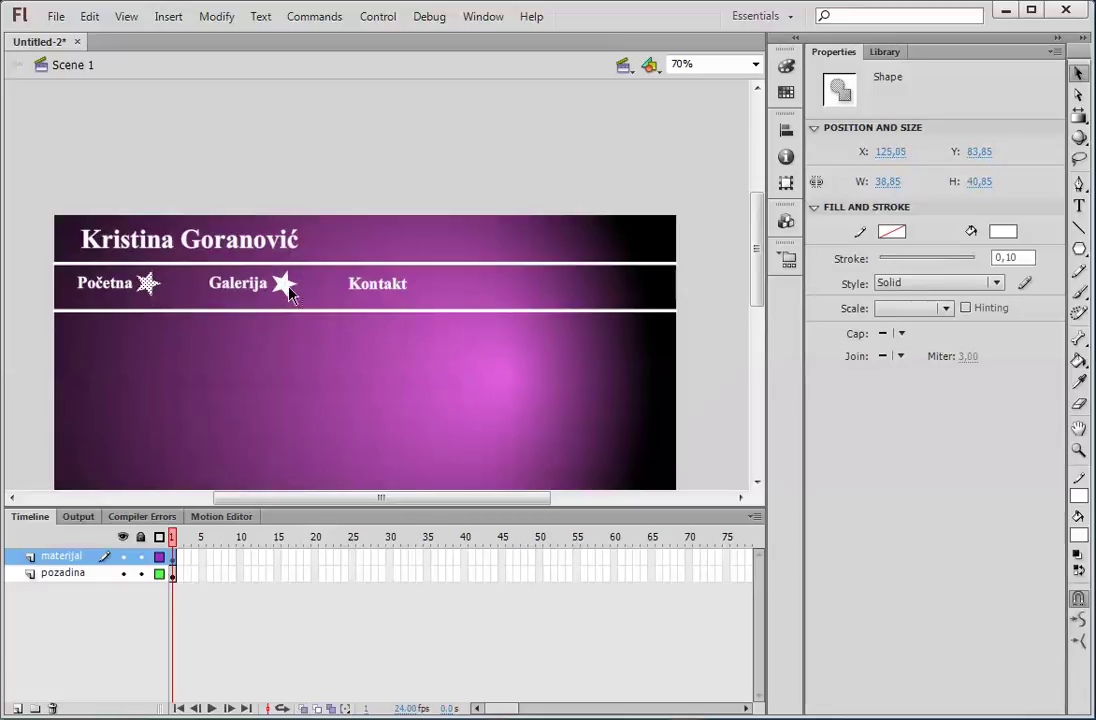
pyautogui.moveTo(282, 285); pyautogui.dragTo(424, 288)
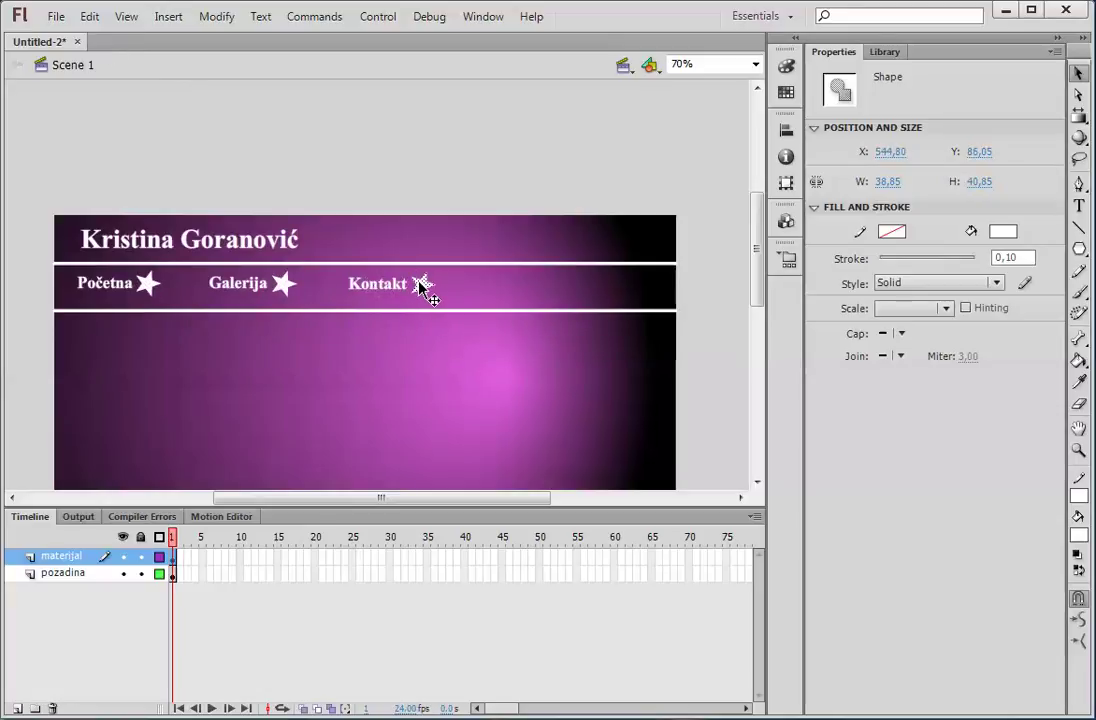
pyautogui.click(440, 154)
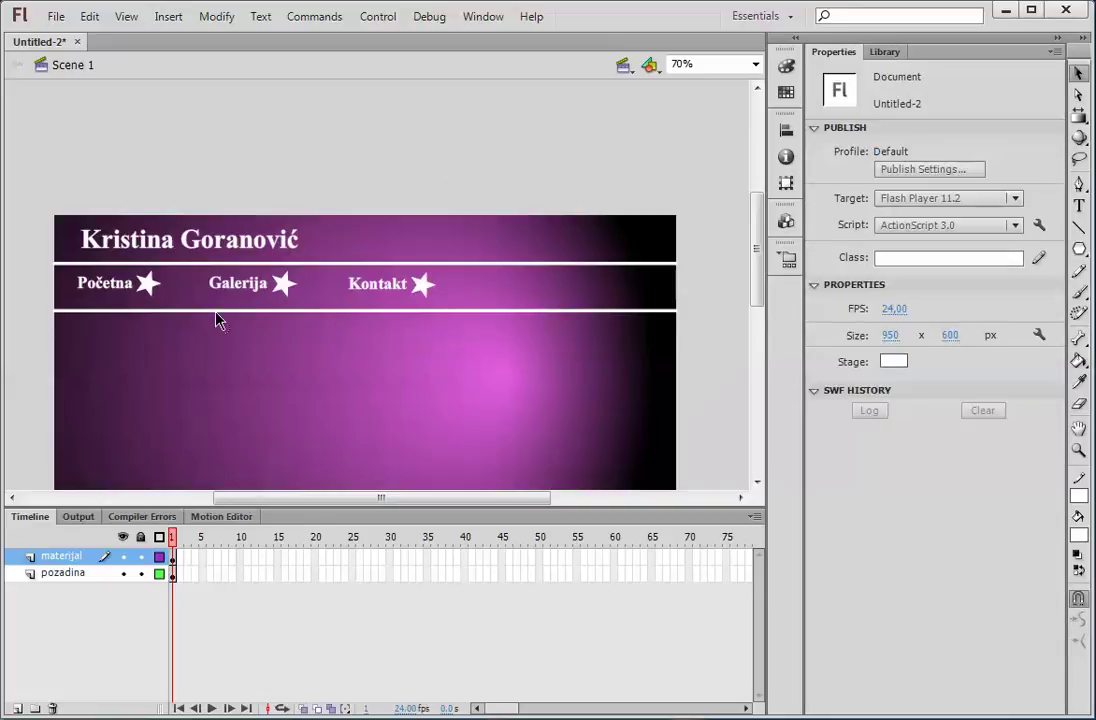
# Convert the Početna star into a button symbol (Symbol 1) with F8.
pyautogui.click(146, 287)
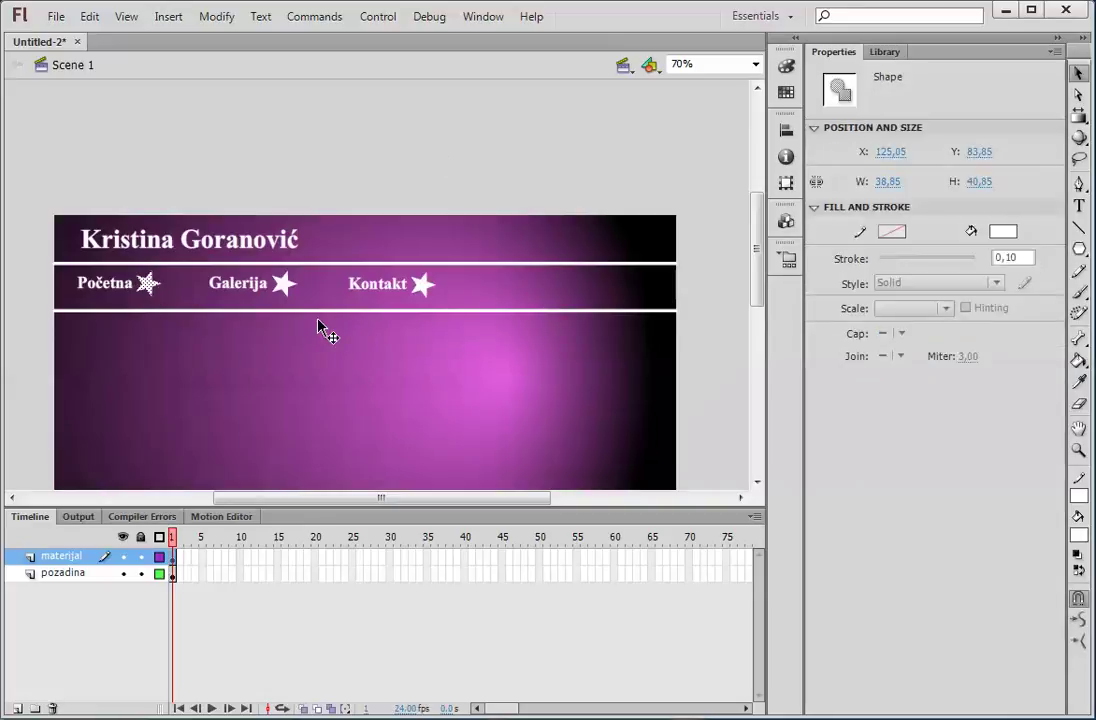
pyautogui.press('F8')
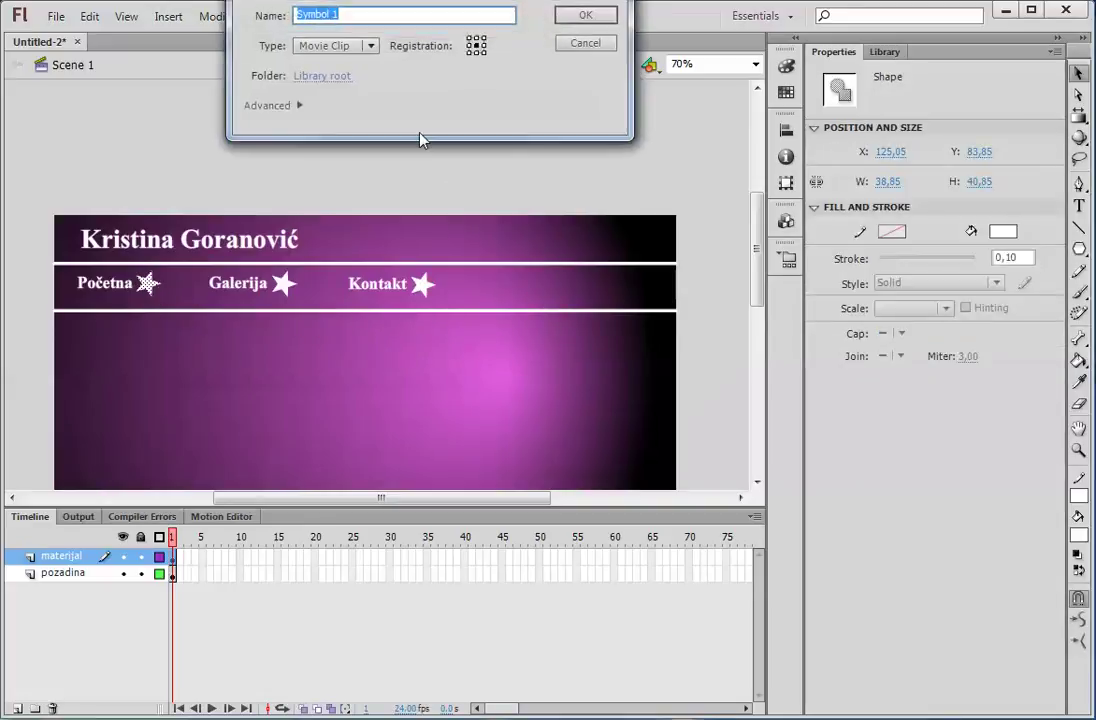
pyautogui.click(336, 47)
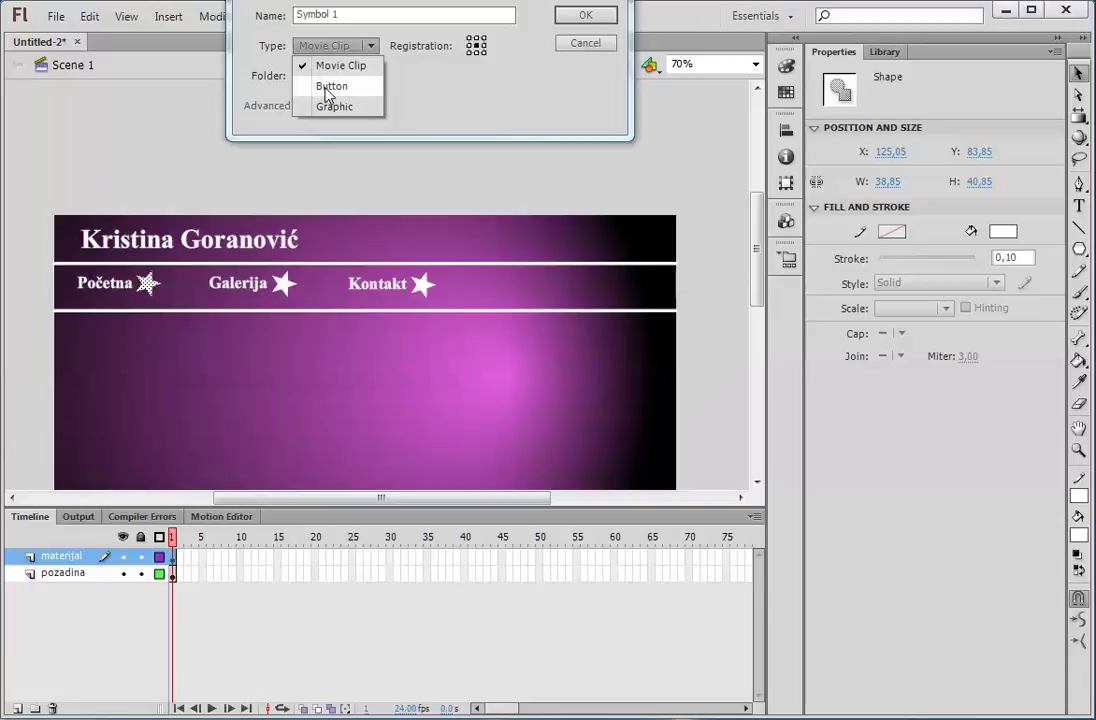
pyautogui.click(329, 88)
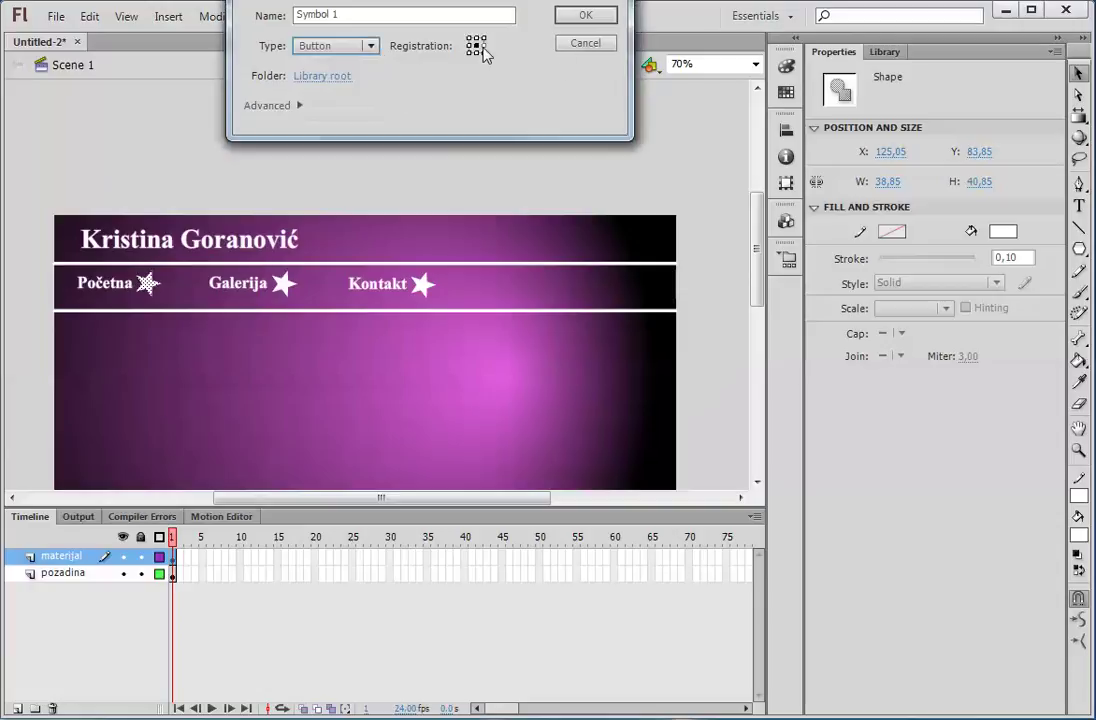
pyautogui.click(586, 18)
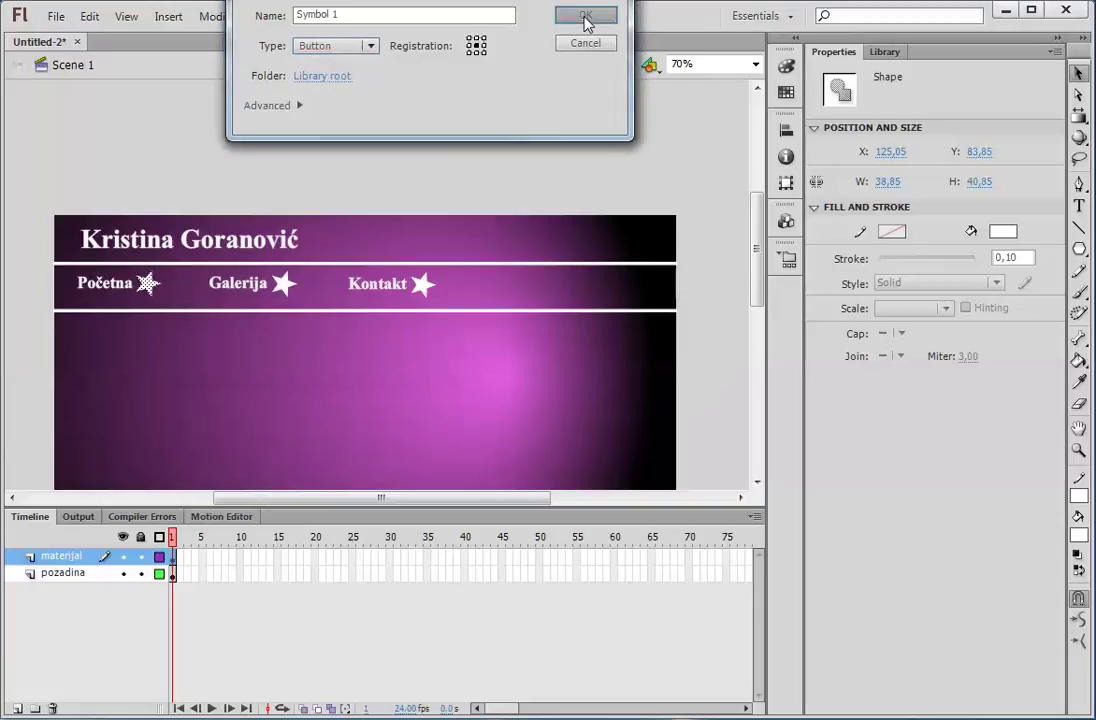
# Convert the Galerija star into a button symbol (Symbol 2).
pyautogui.click(285, 281)
pyautogui.press('F8')
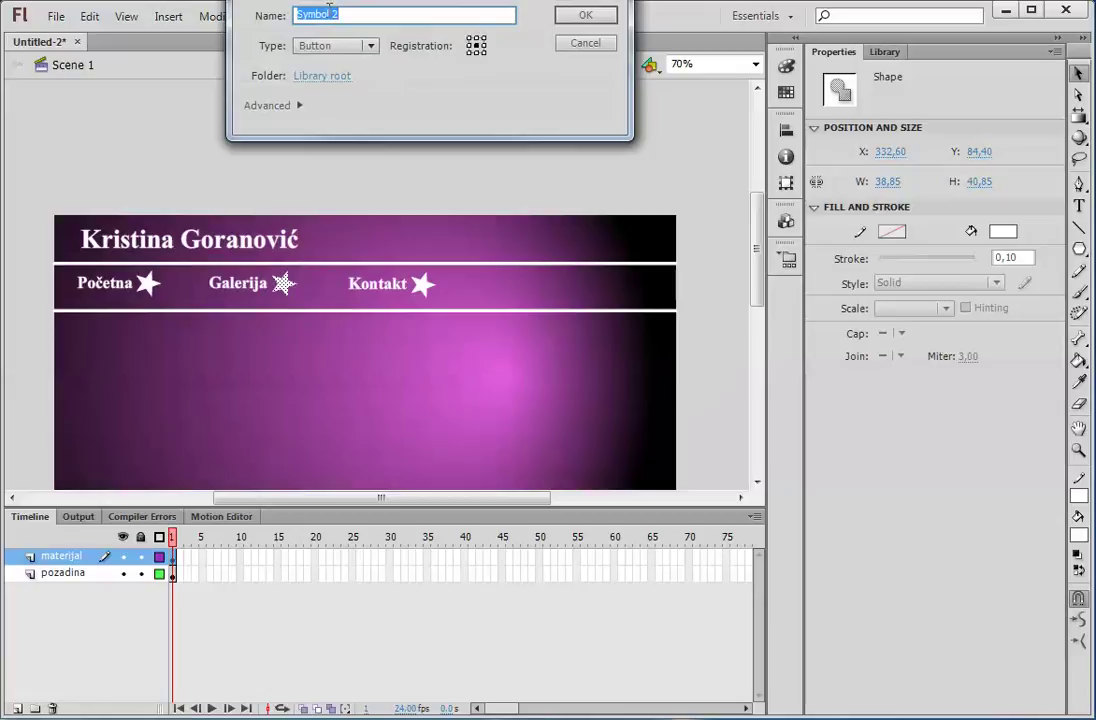
pyautogui.click(348, 47)
pyautogui.click(340, 86)
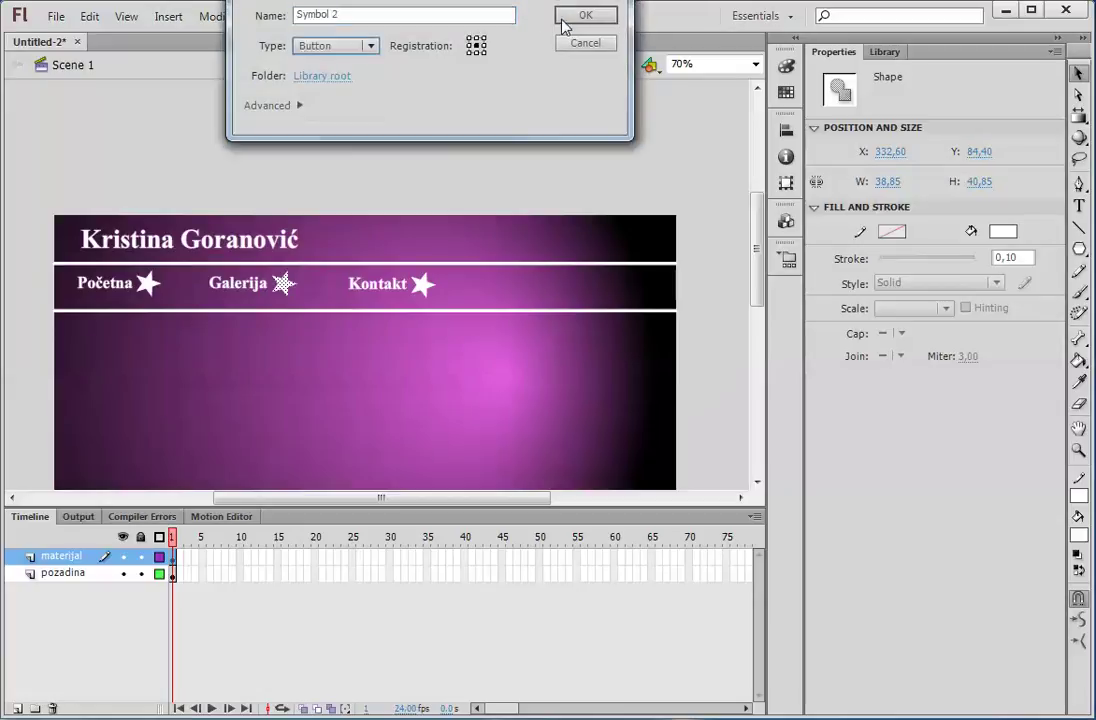
pyautogui.press('Return')
# Convert the Kontakt star into a button symbol (Symbol 3).
pyautogui.click(423, 285)
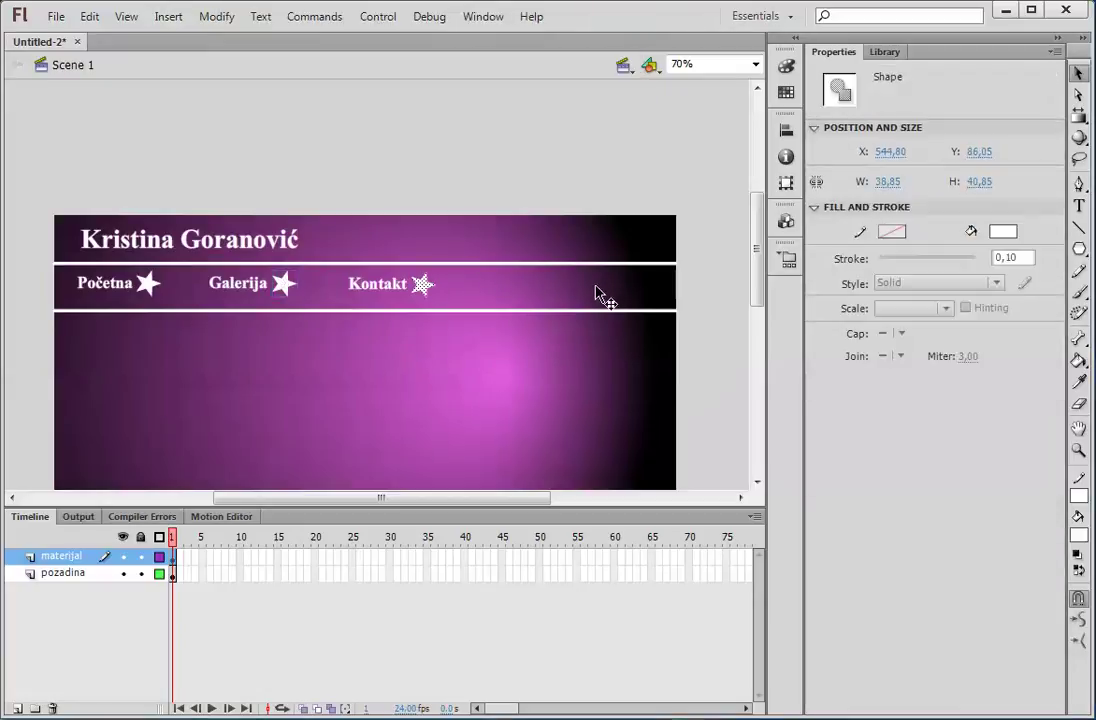
pyautogui.press('F8')
pyautogui.click(317, 50)
pyautogui.click(340, 86)
pyautogui.click(582, 15)
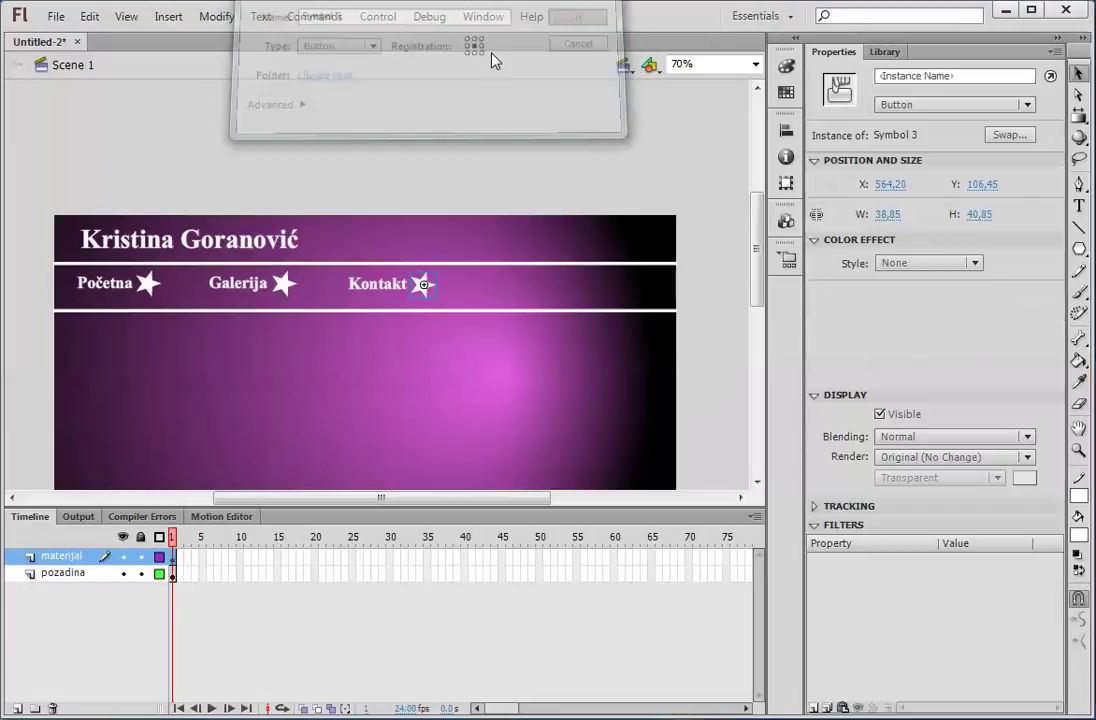
# Inside the Početna star button, insert keyframes for the Hit and Over states.
pyautogui.doubleClick(147, 285)
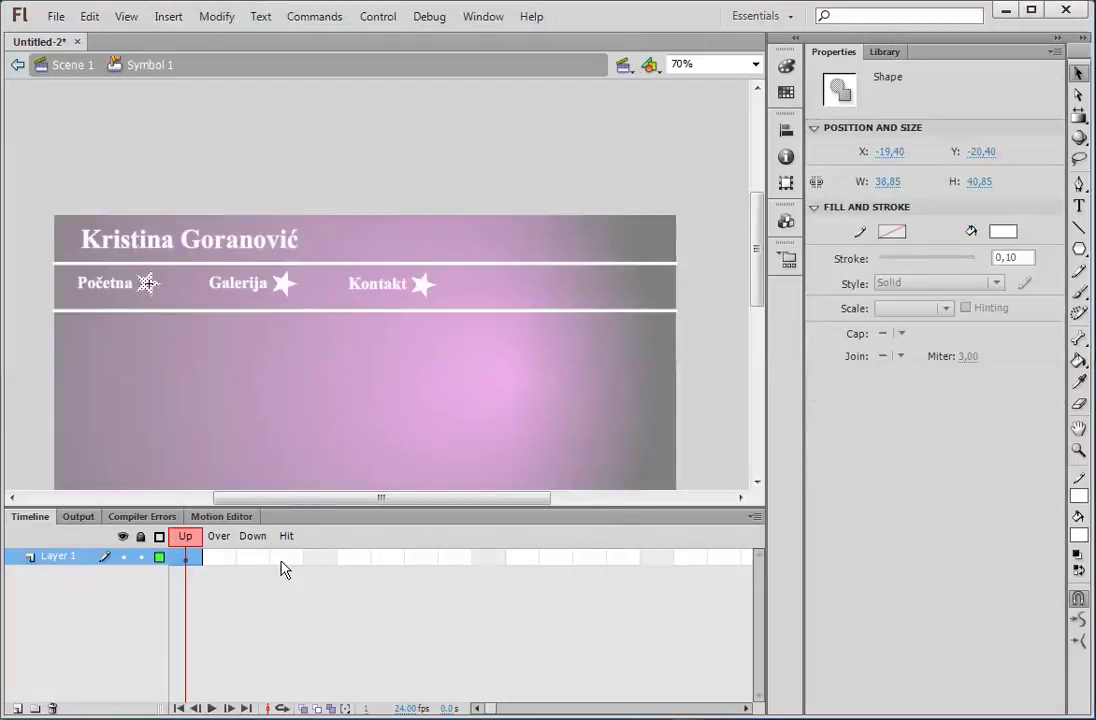
pyautogui.rightClick(285, 562)
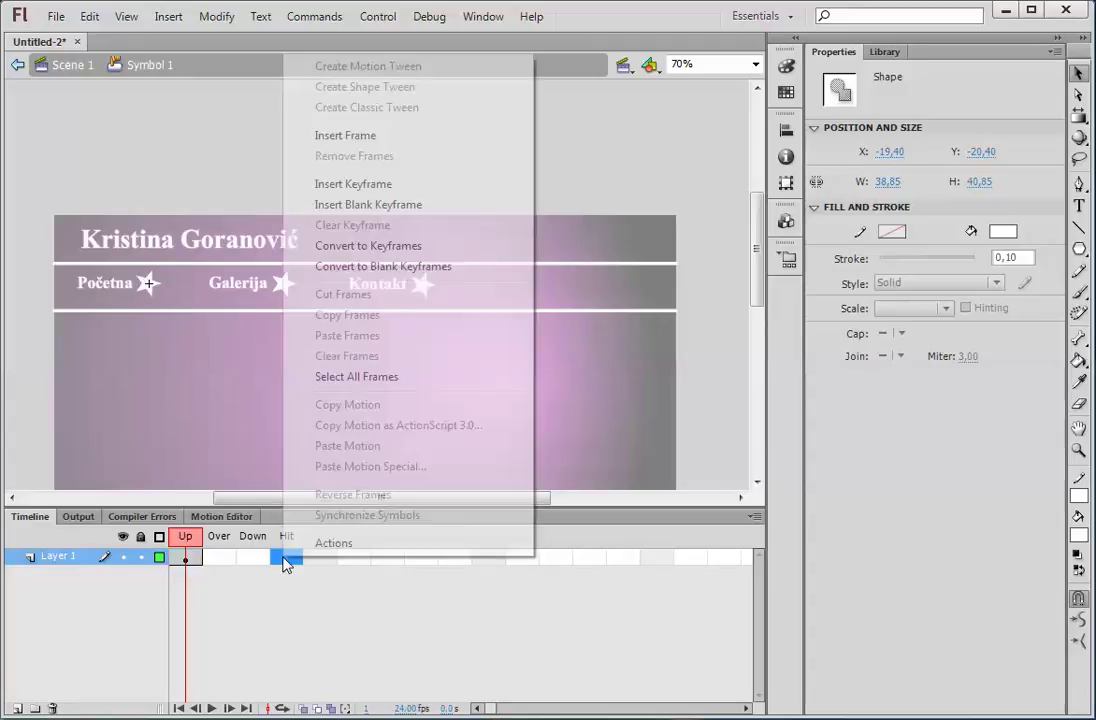
pyautogui.click(355, 186)
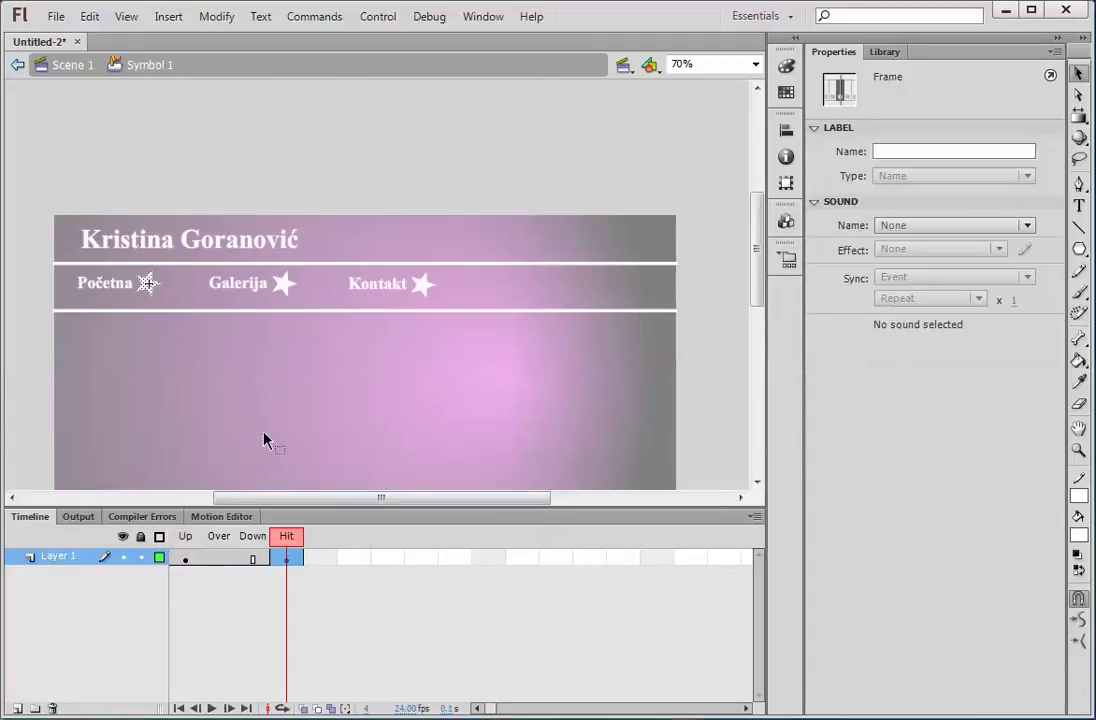
pyautogui.rightClick(225, 560)
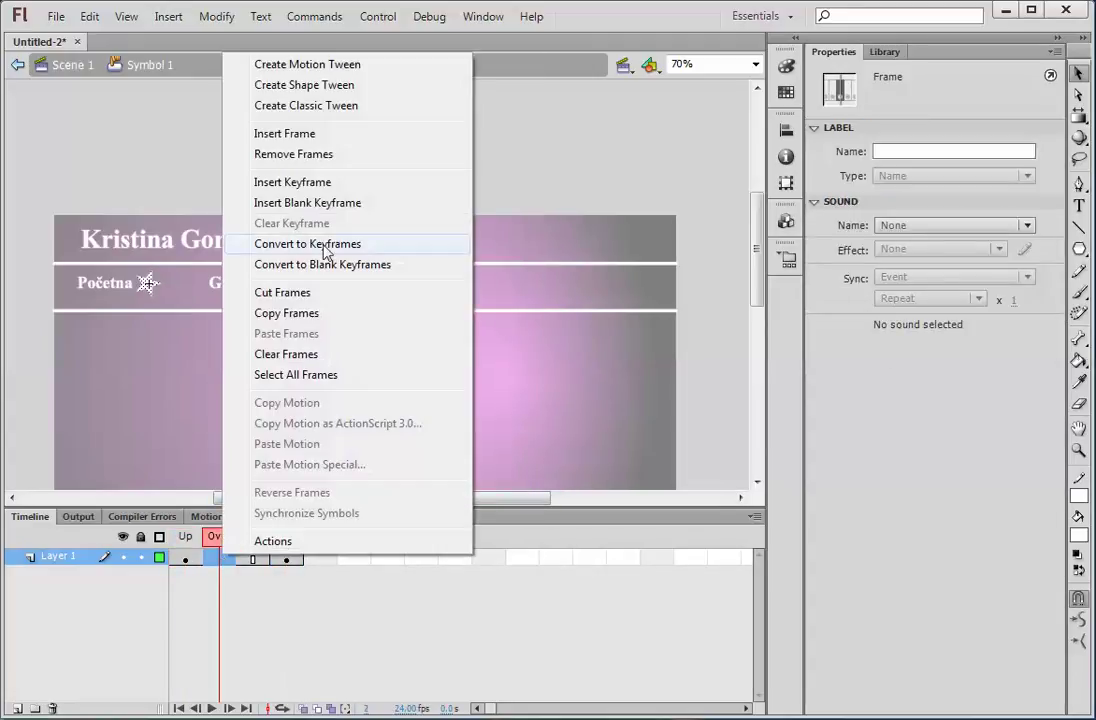
pyautogui.click(305, 182)
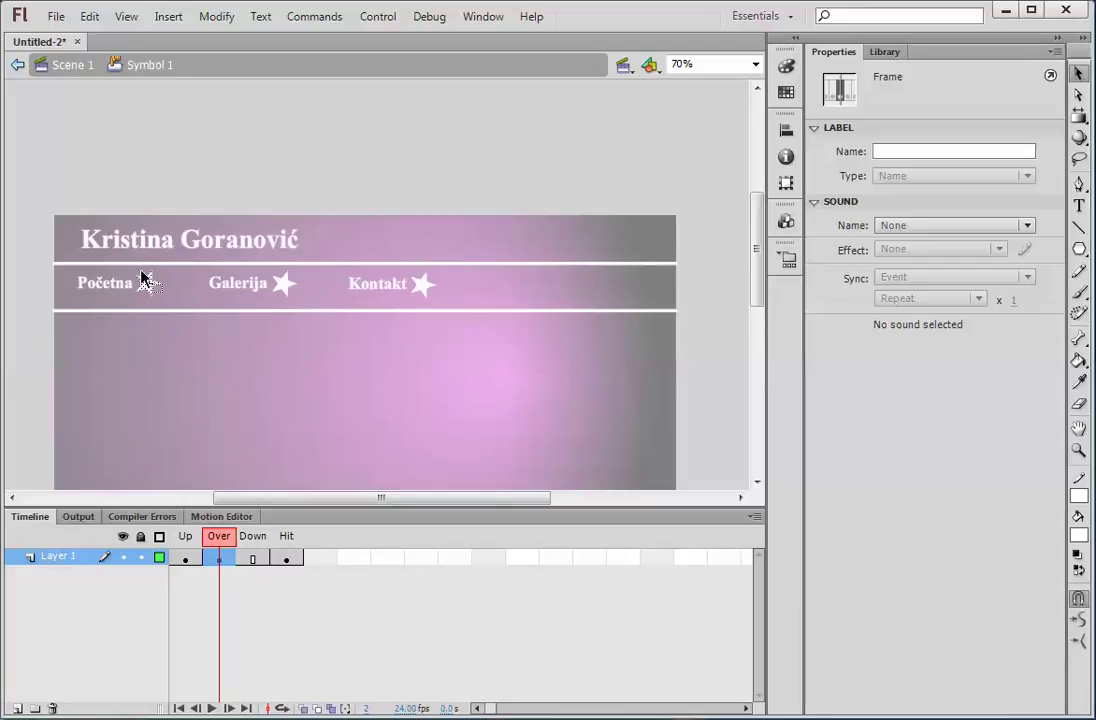
# Fill the Over-state star magenta and add Layer 2 to the button.
pyautogui.click(147, 287)
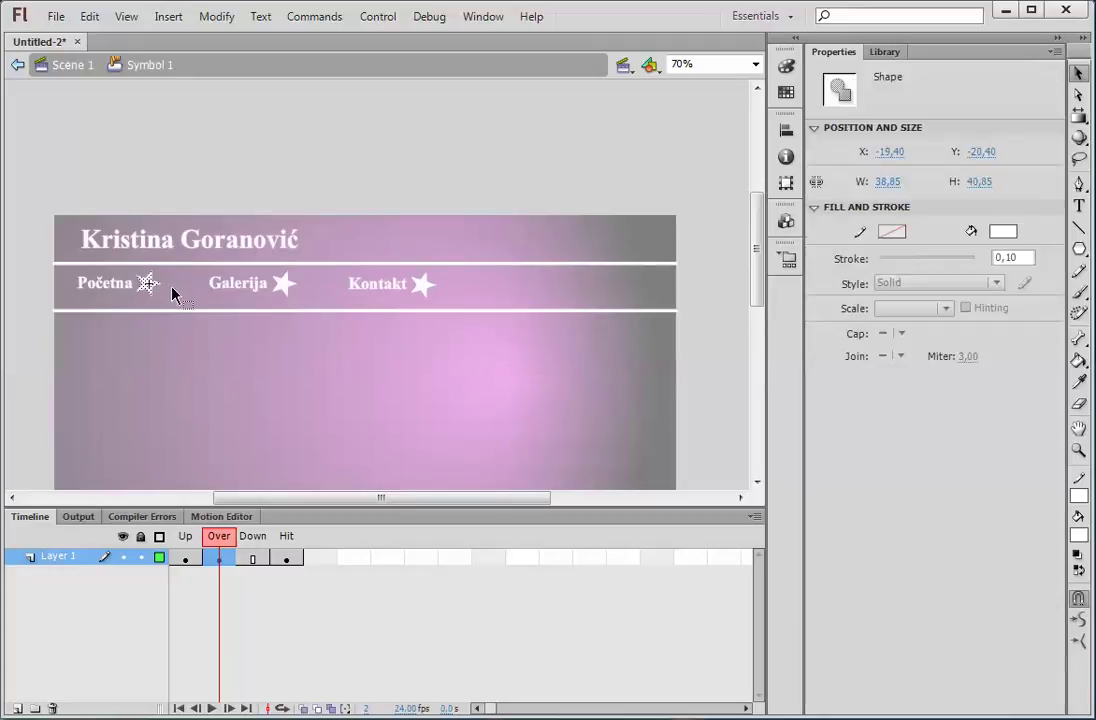
pyautogui.click(1003, 231)
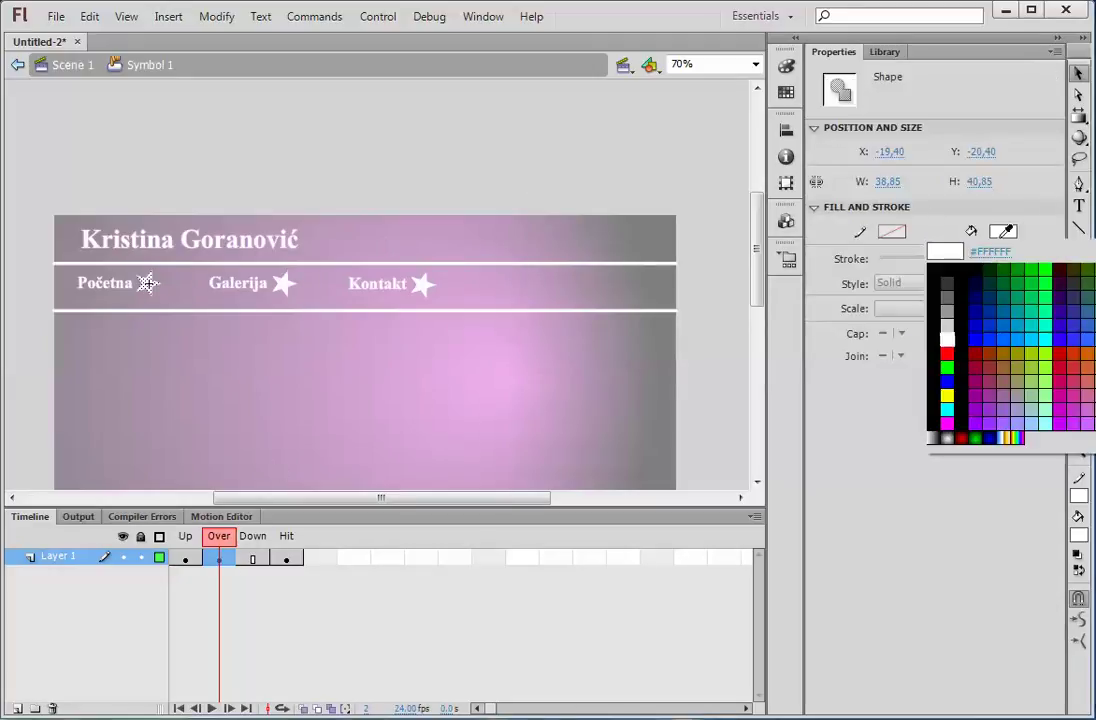
pyautogui.click(946, 430)
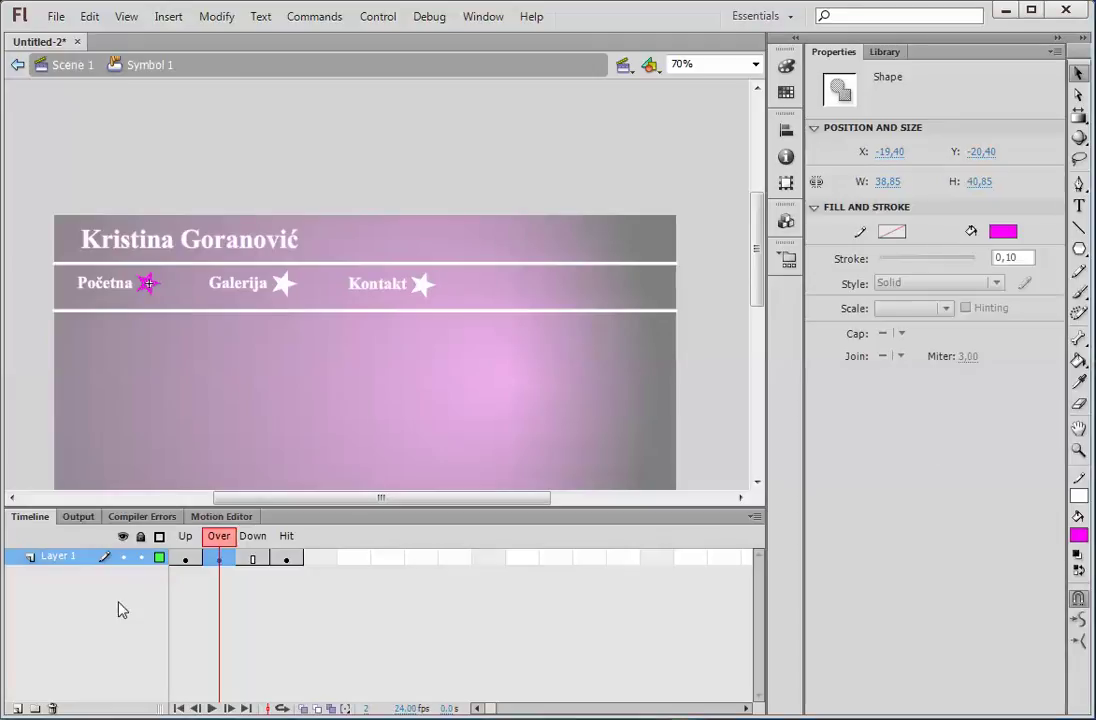
pyautogui.click(17, 708)
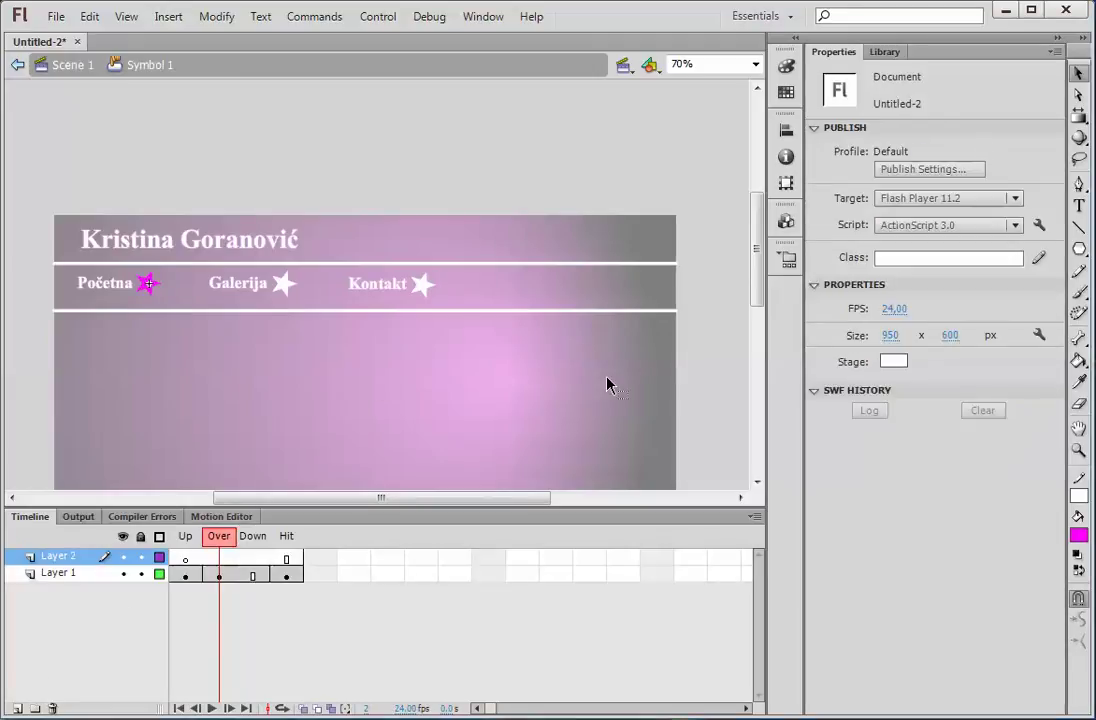
# Import Phone_Ring.wav from the Desktop to the library and drag it onto Layer 2's Over frame.
pyautogui.click(219, 557)
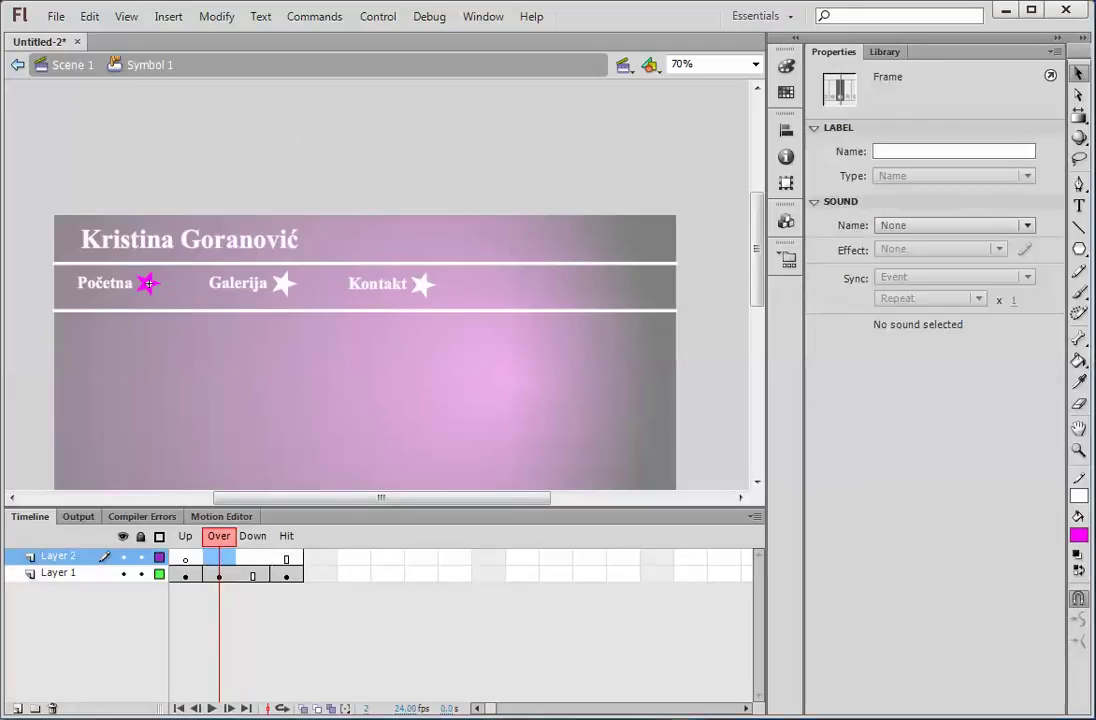
pyautogui.click(56, 16)
pyautogui.moveTo(165, 311)
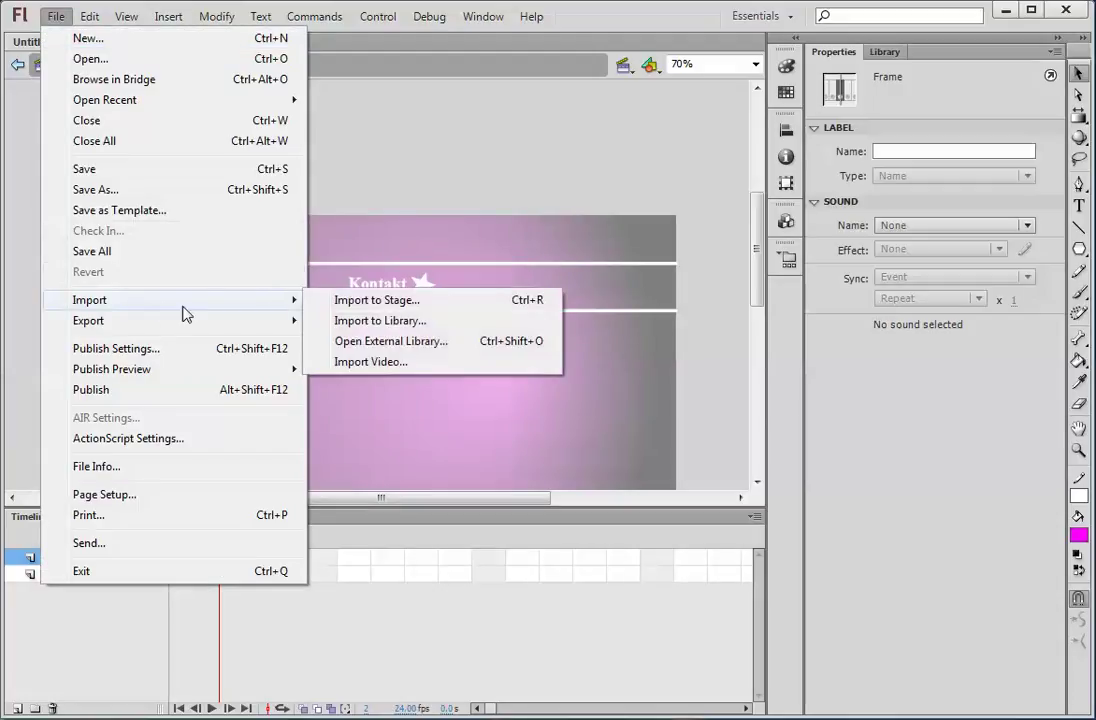
pyautogui.click(380, 320)
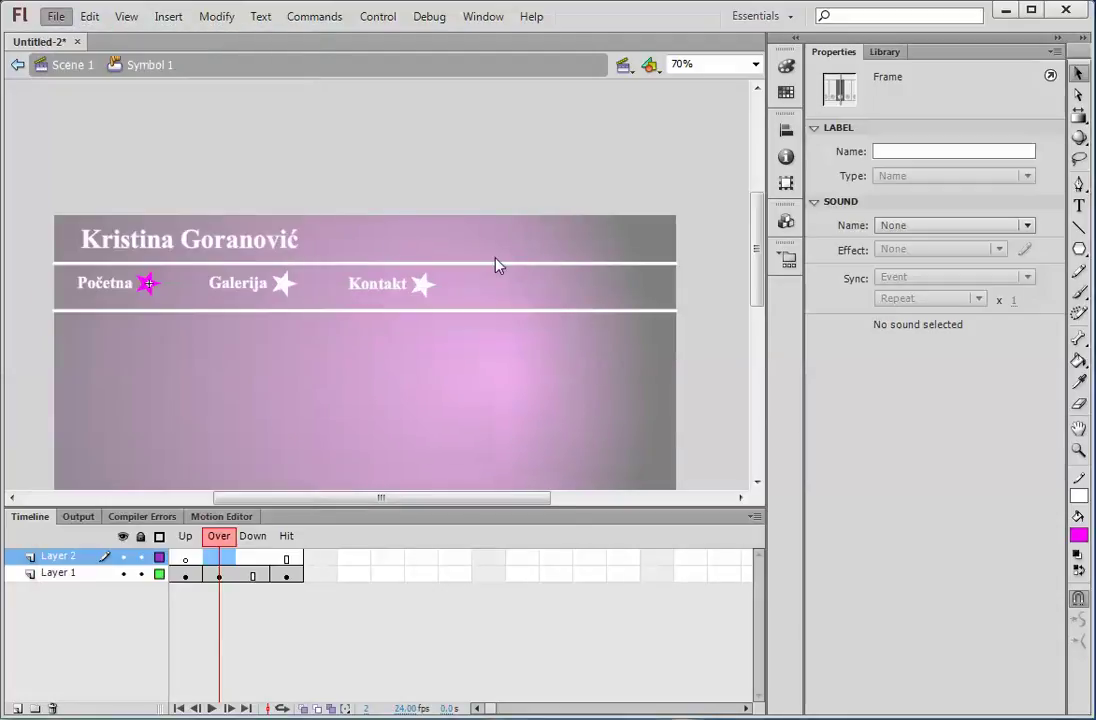
pyautogui.scroll(-2, 168, 270)
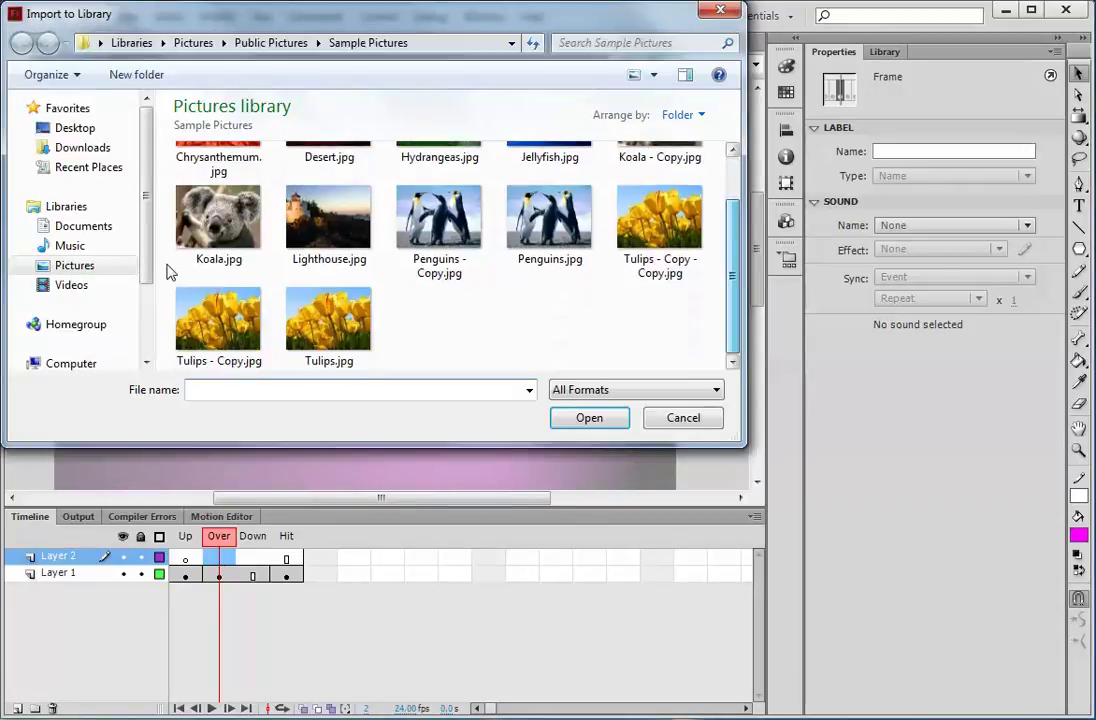
pyautogui.click(80, 129)
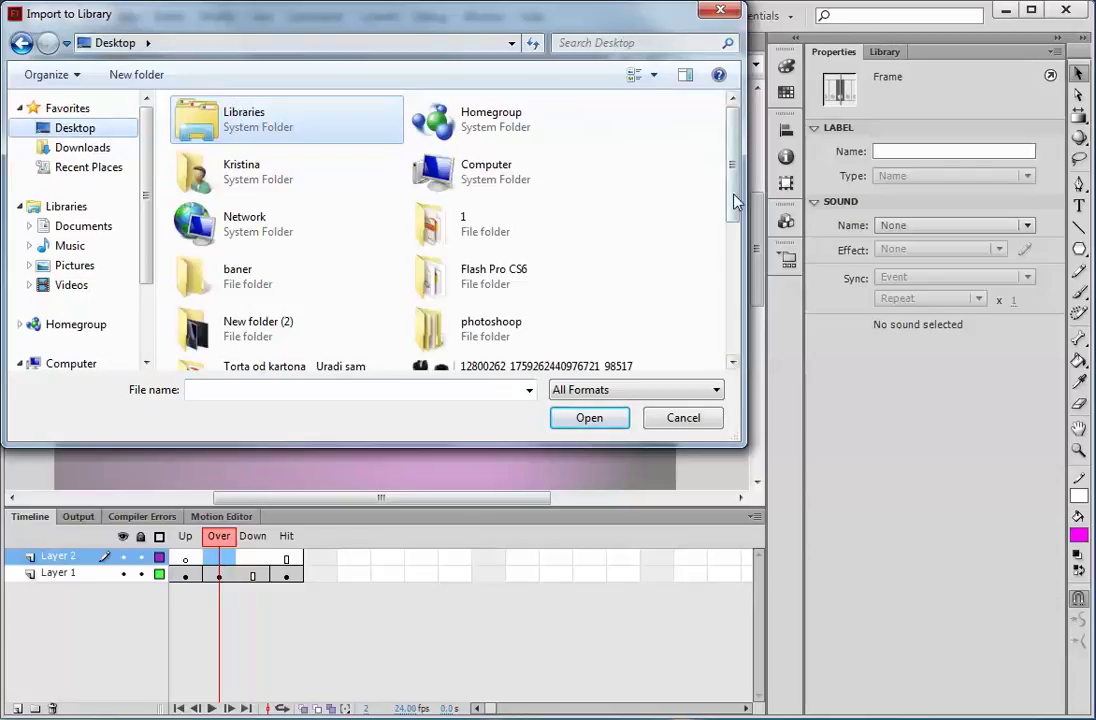
pyautogui.scroll(-3, 636, 217)
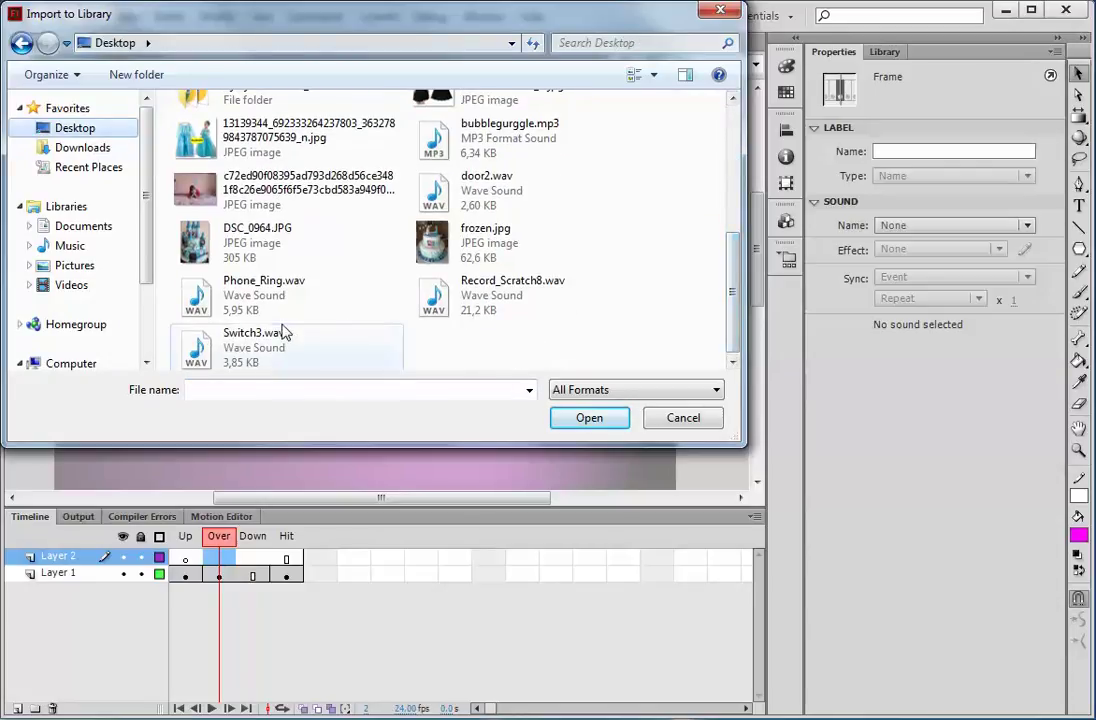
pyautogui.click(280, 300)
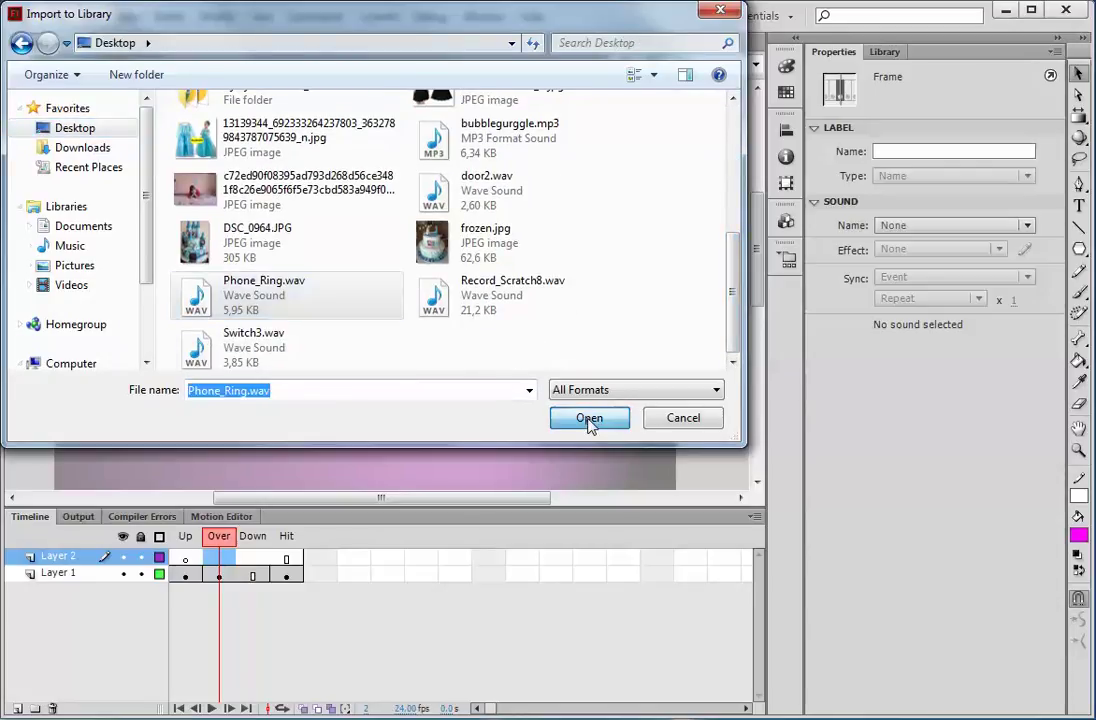
pyautogui.click(590, 420)
pyautogui.click(888, 52)
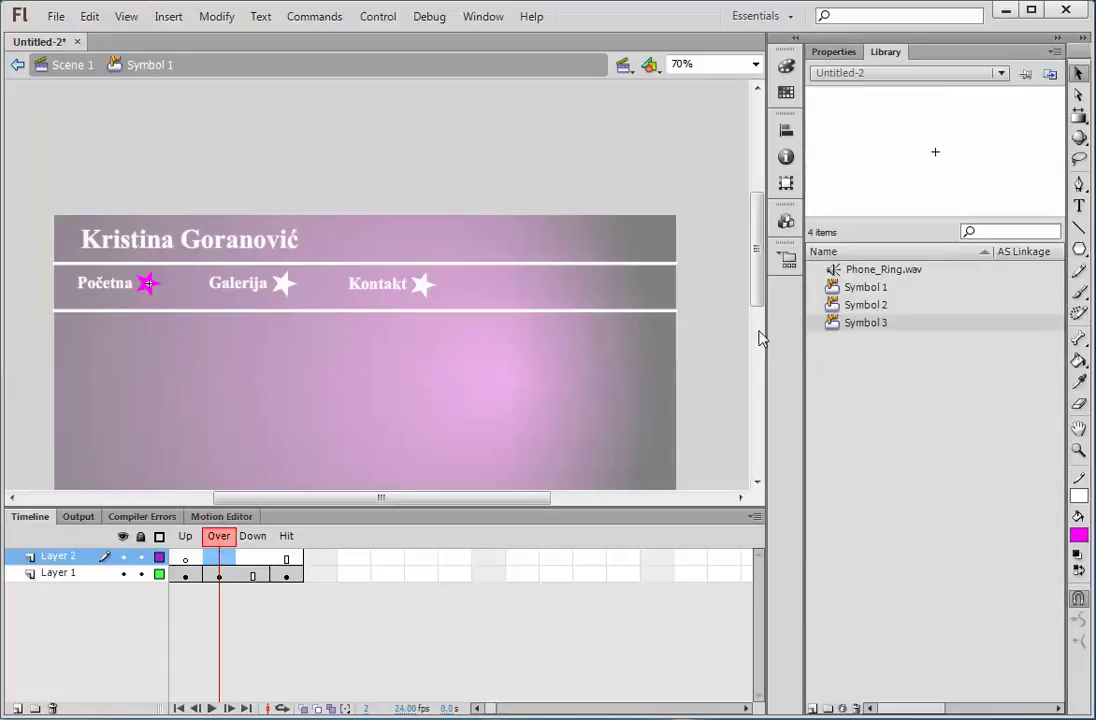
pyautogui.moveTo(883, 269); pyautogui.dragTo(188, 311)
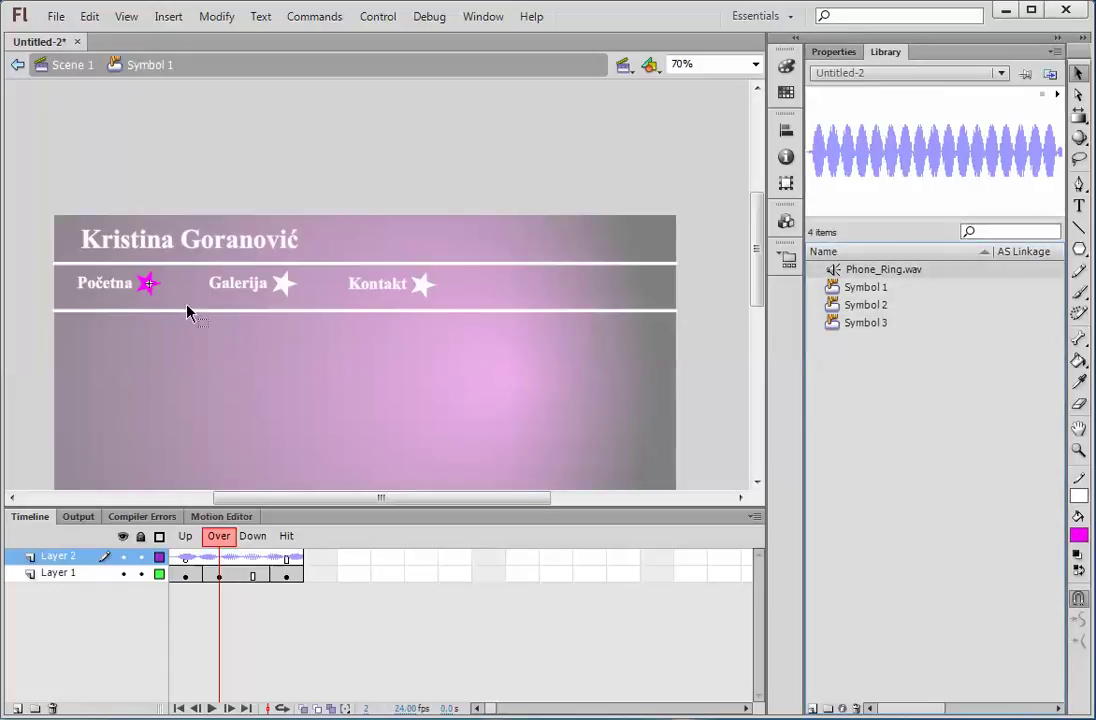
# In Layer 1's Hit frame, draw a strokeless black rectangle over the Početna star.
pyautogui.click(286, 574)
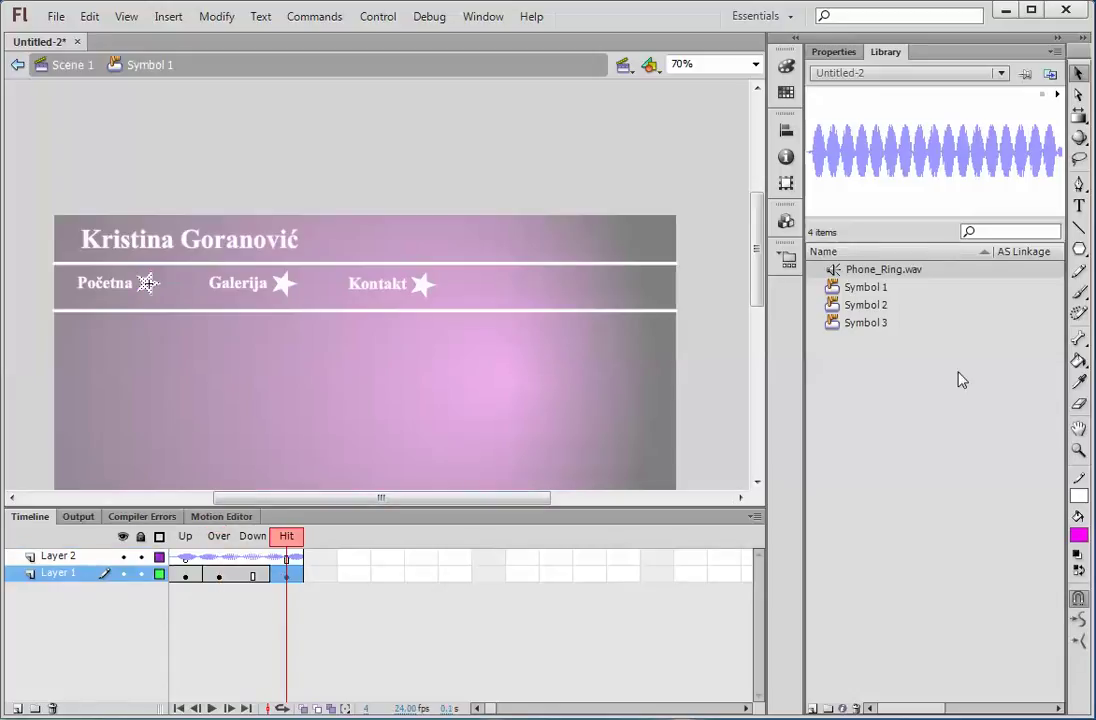
pyautogui.click(1083, 252)
pyautogui.click(993, 250)
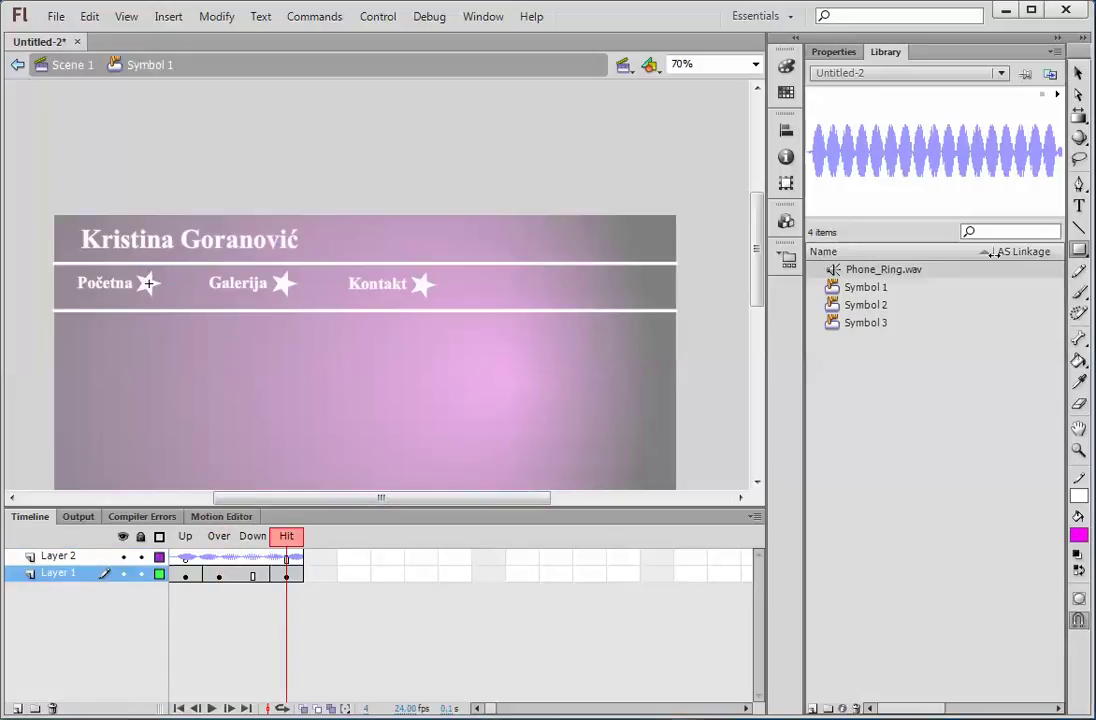
pyautogui.click(845, 52)
pyautogui.click(900, 150)
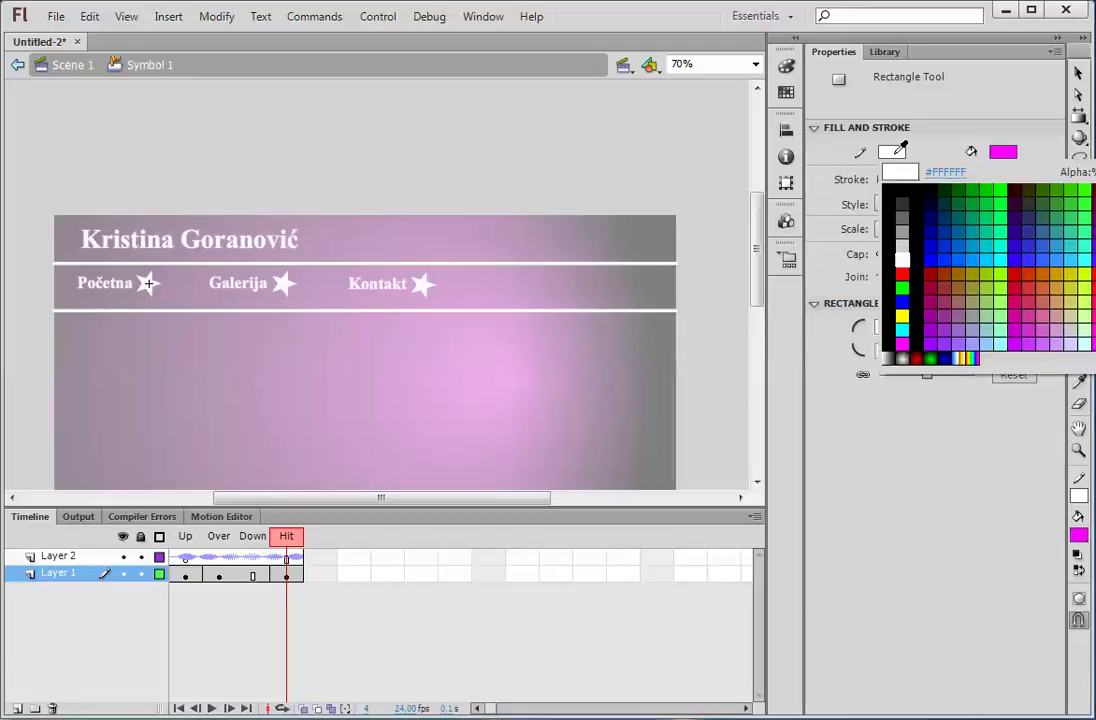
pyautogui.click(1090, 172)
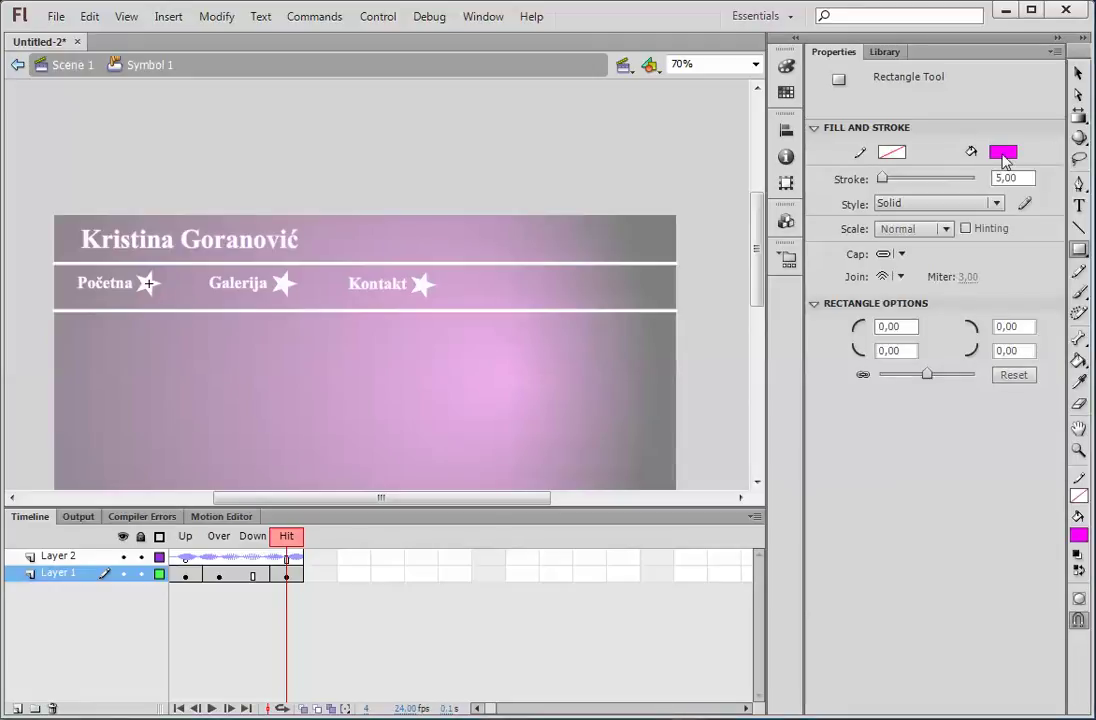
pyautogui.click(1004, 155)
pyautogui.click(947, 190)
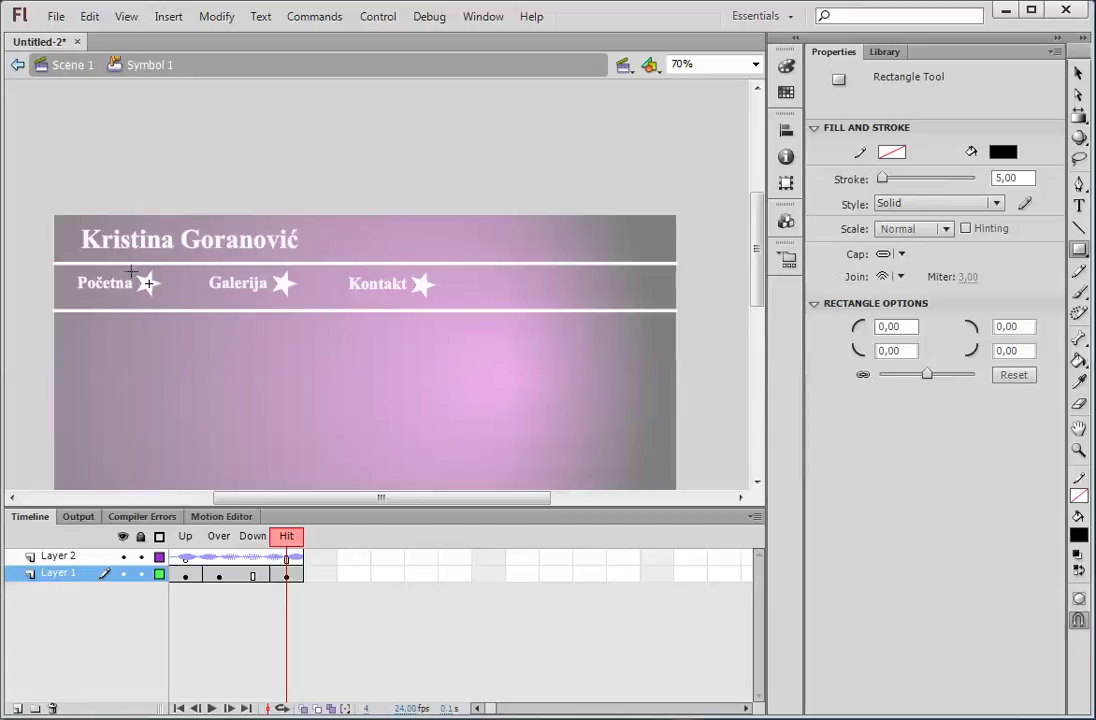
pyautogui.moveTo(137, 273); pyautogui.dragTo(164, 299)
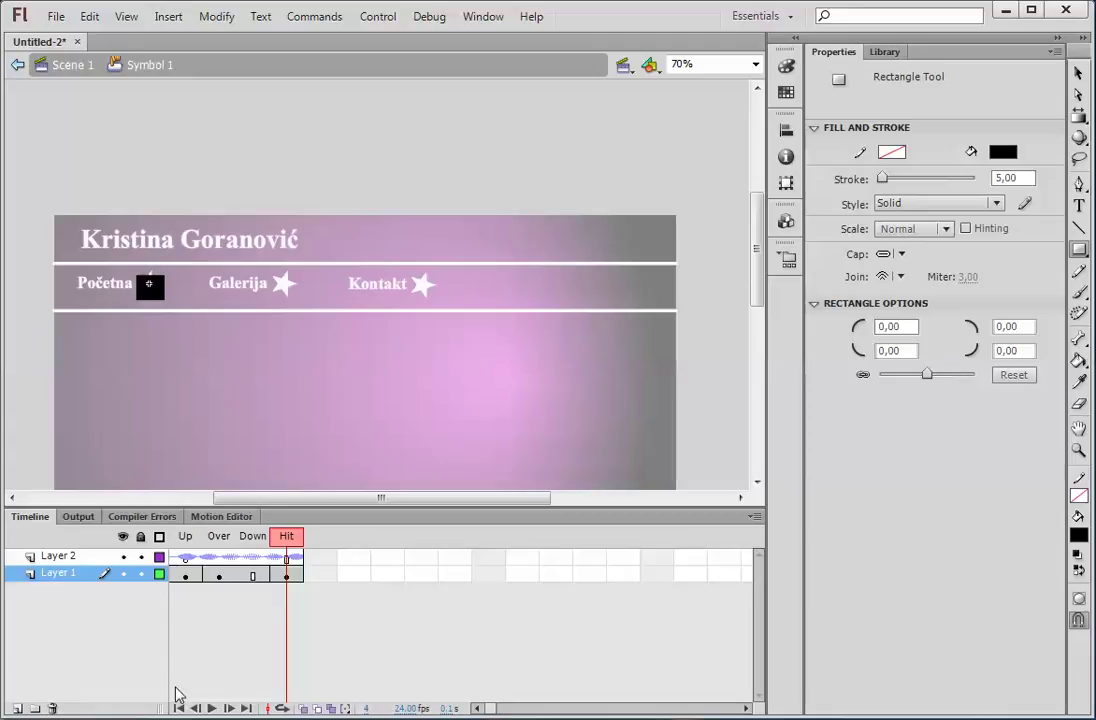
# Return to Scene 1, open the Galerija star button, and insert Hit and Over keyframes.
pyautogui.click(68, 65)
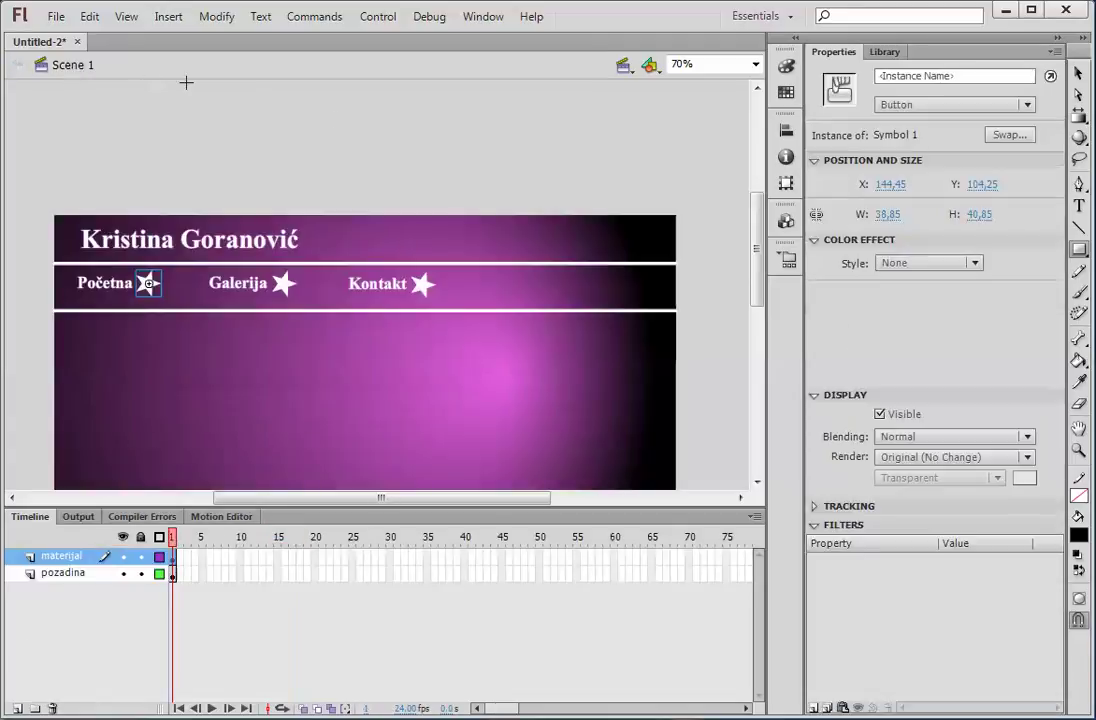
pyautogui.click(1078, 75)
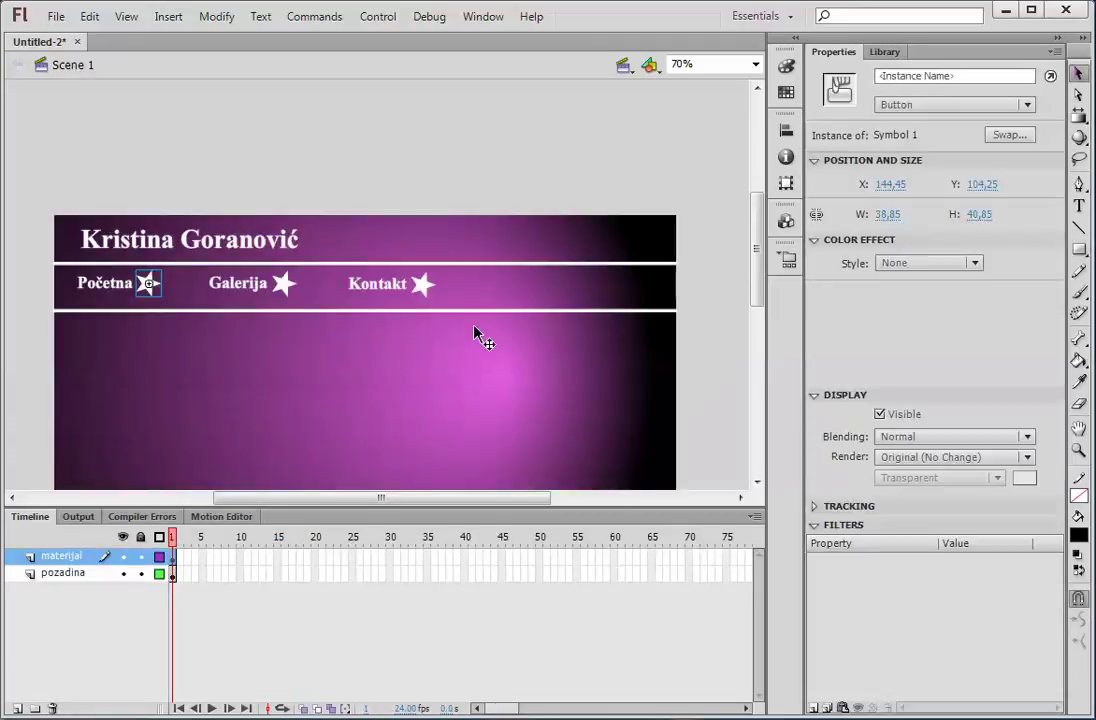
pyautogui.doubleClick(285, 288)
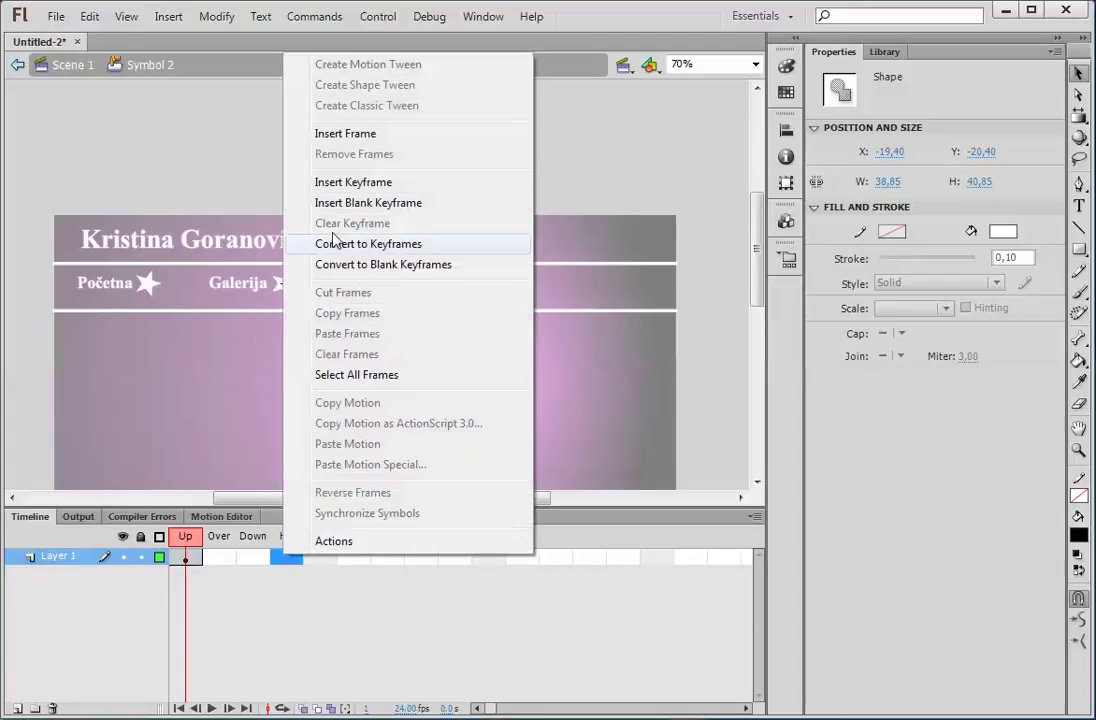
pyautogui.click(352, 182)
pyautogui.click(216, 558)
pyautogui.rightClick(216, 558)
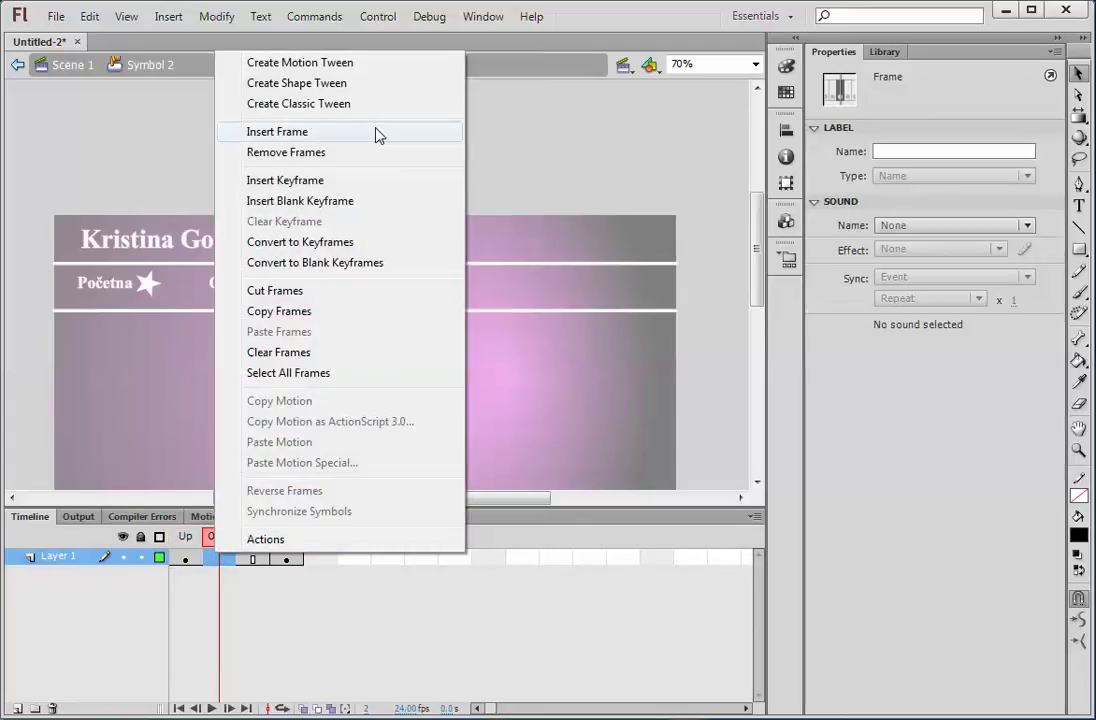
pyautogui.click(284, 179)
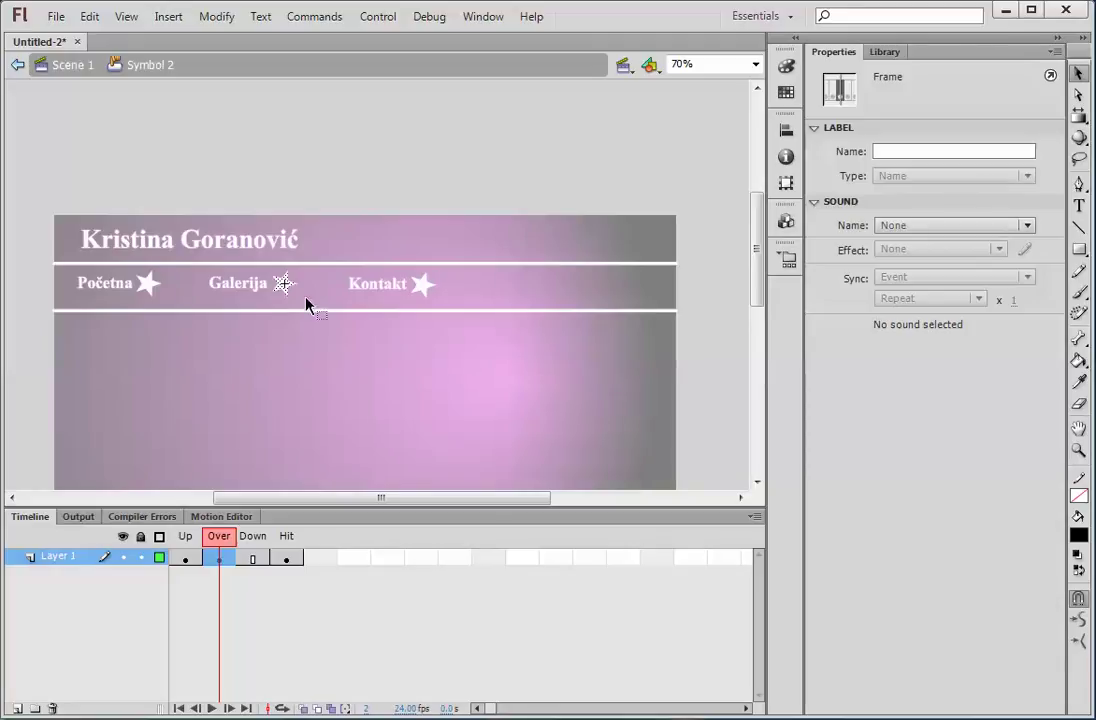
# Fill the Galerija Over-state star magenta and add Layer 2 to the button.
pyautogui.click(281, 288)
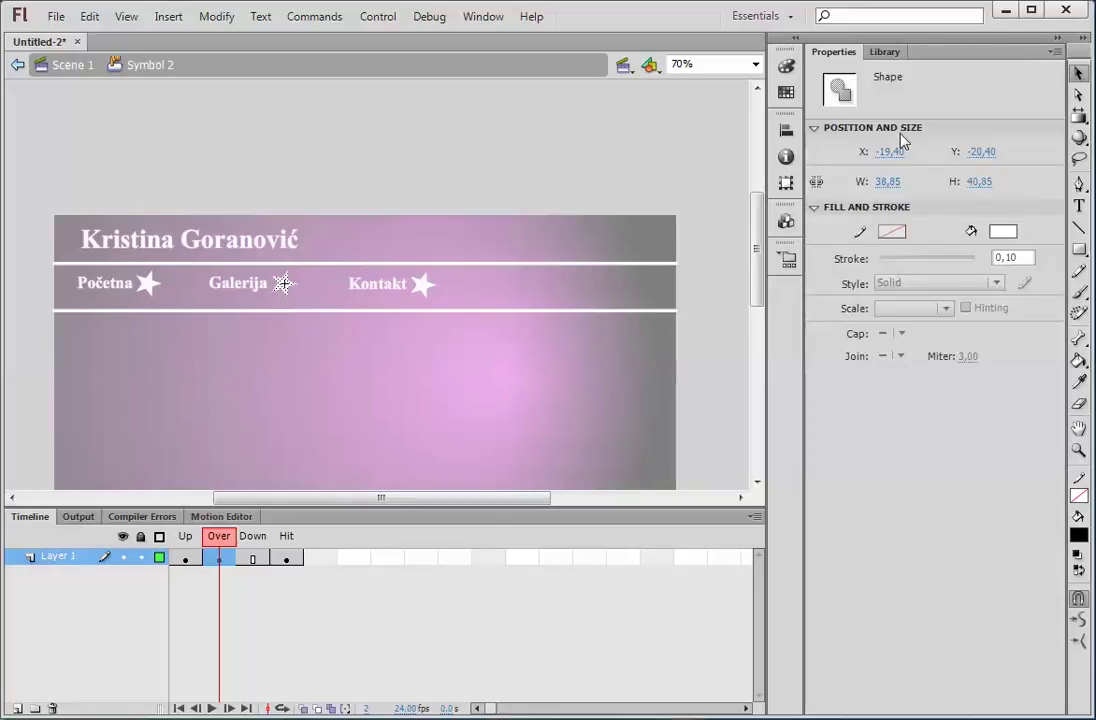
pyautogui.click(1003, 232)
pyautogui.click(955, 425)
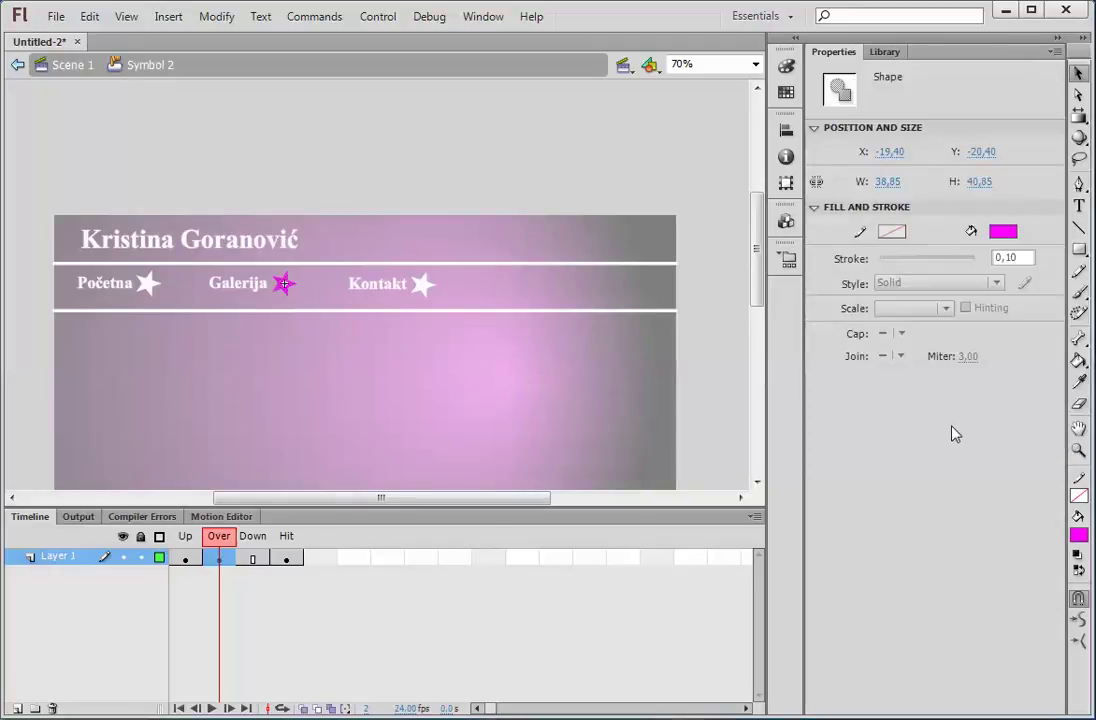
pyautogui.click(16, 709)
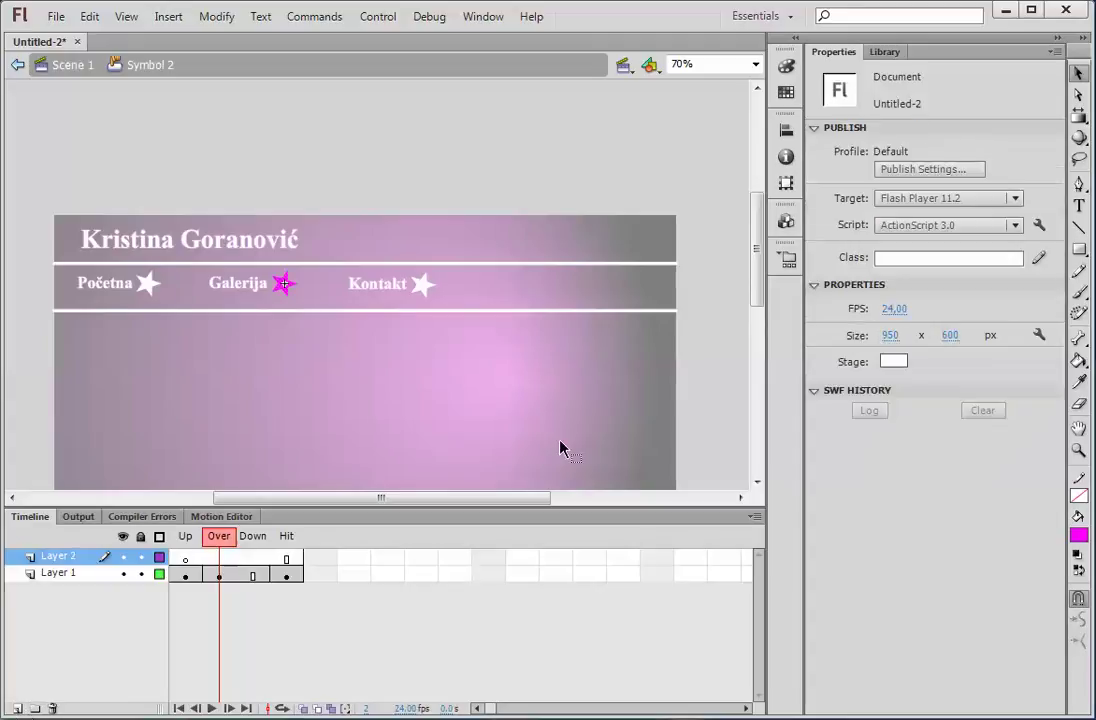
pyautogui.click(886, 52)
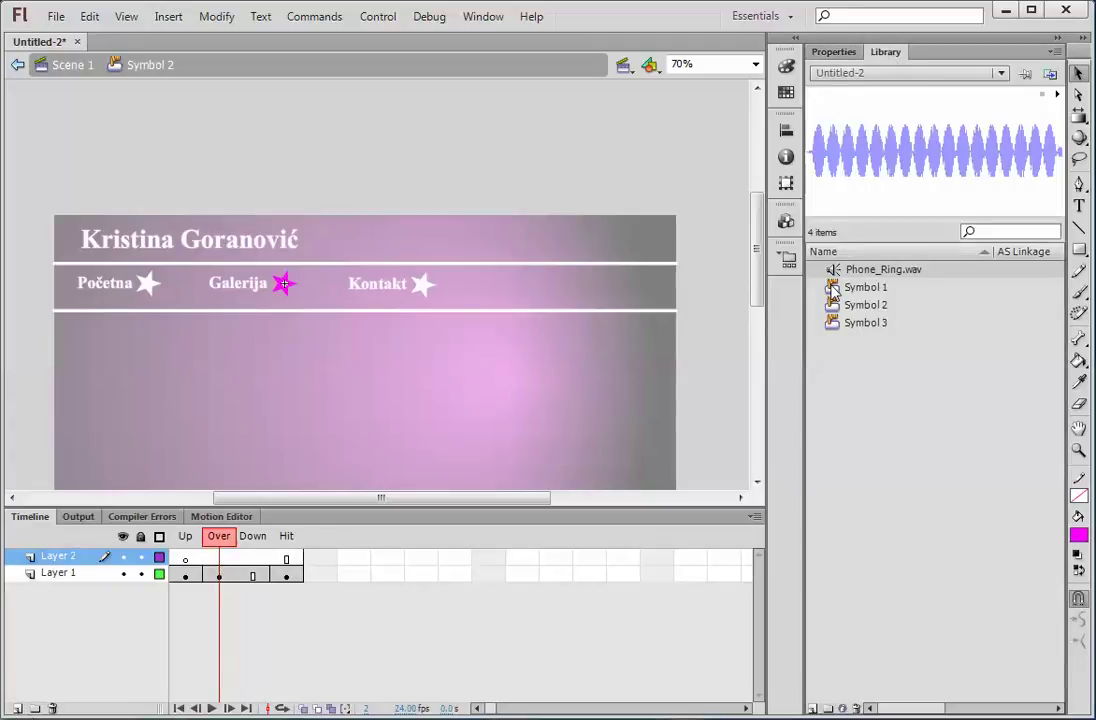
# Put Phone_Ring.wav on Layer 2 and draw a black Hit-frame rectangle over the Galerija star.
pyautogui.moveTo(833, 287); pyautogui.dragTo(291, 295)
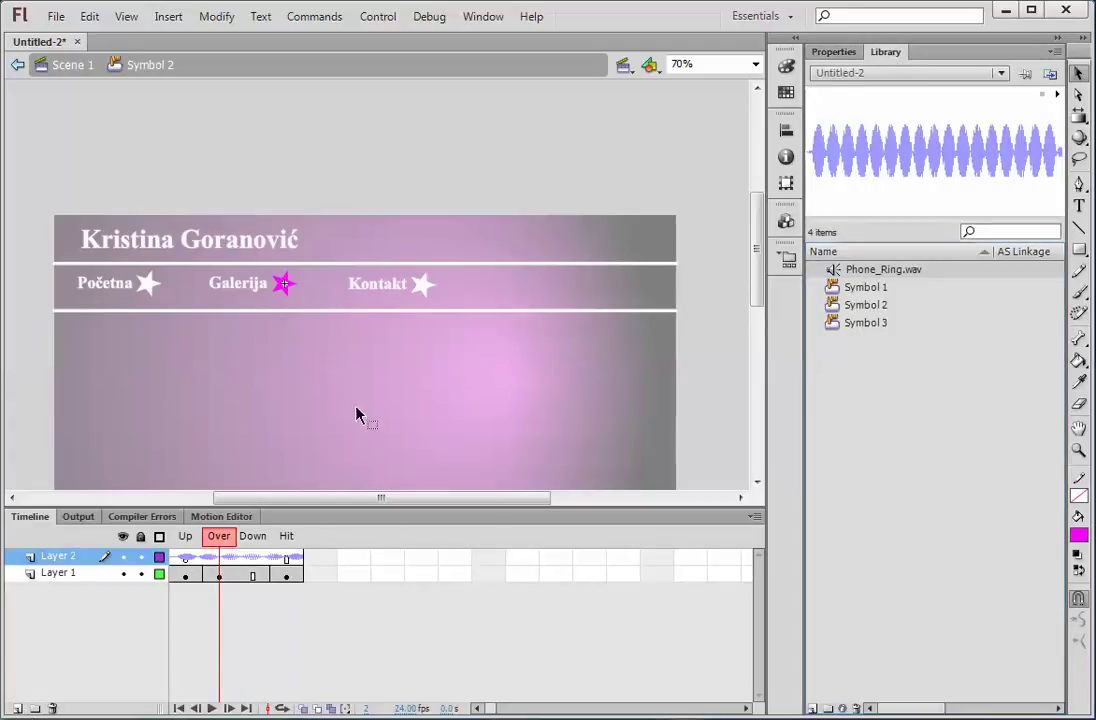
pyautogui.click(294, 575)
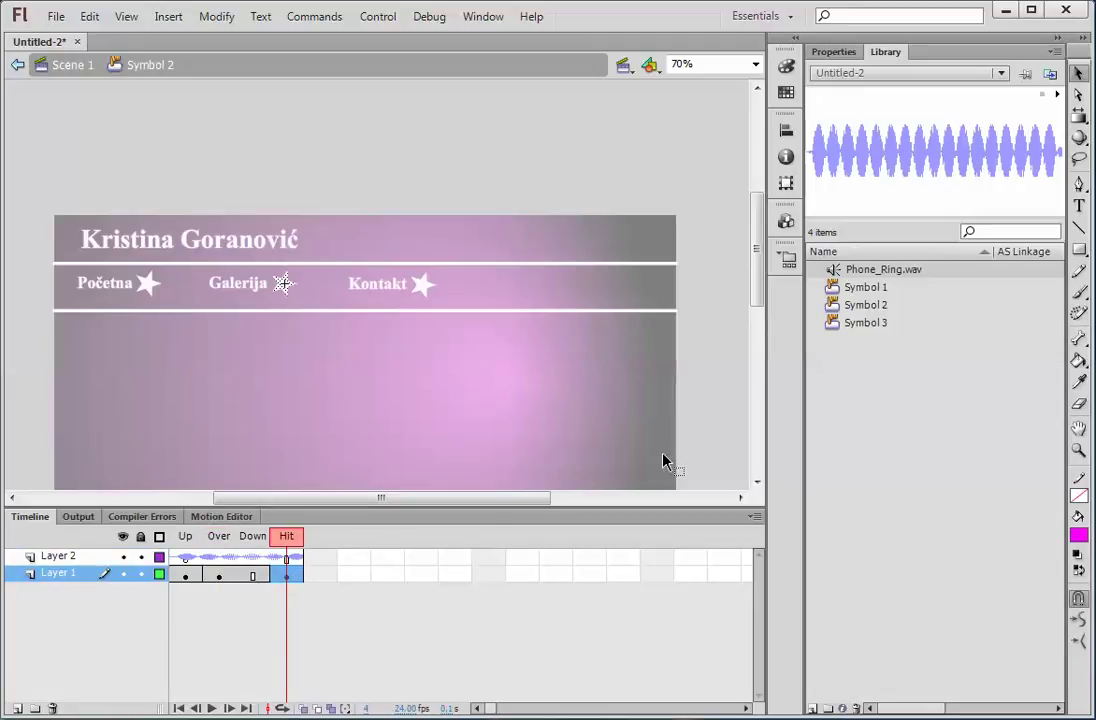
pyautogui.press('r')
pyautogui.click(833, 51)
pyautogui.click(1003, 151)
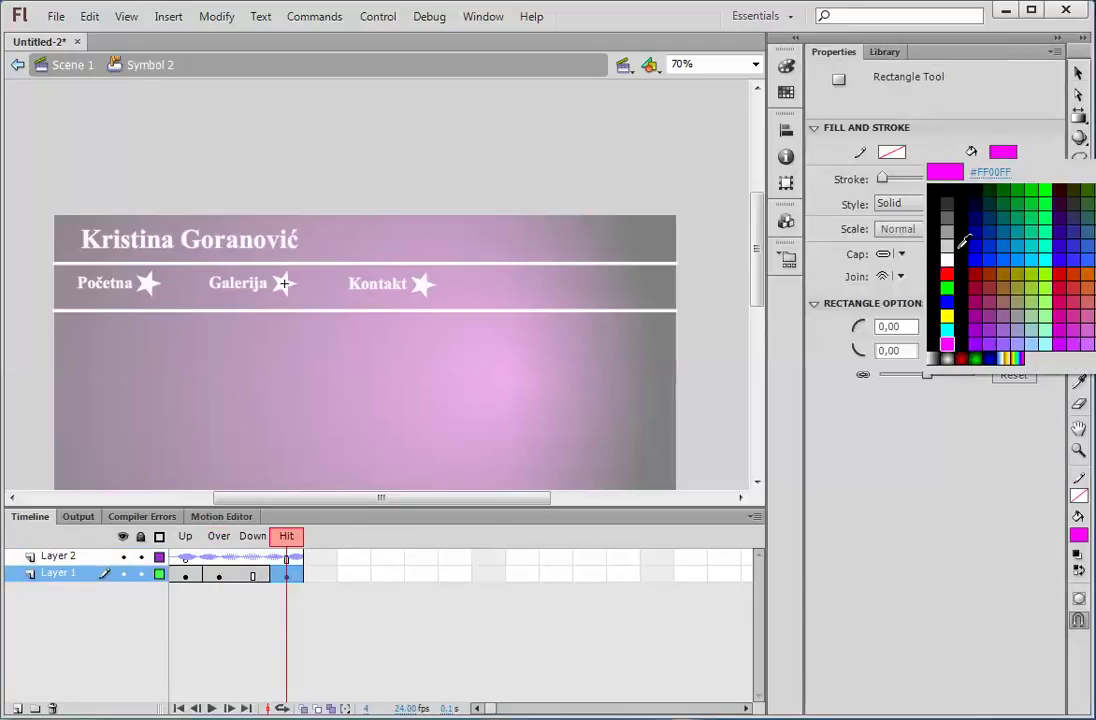
pyautogui.click(949, 187)
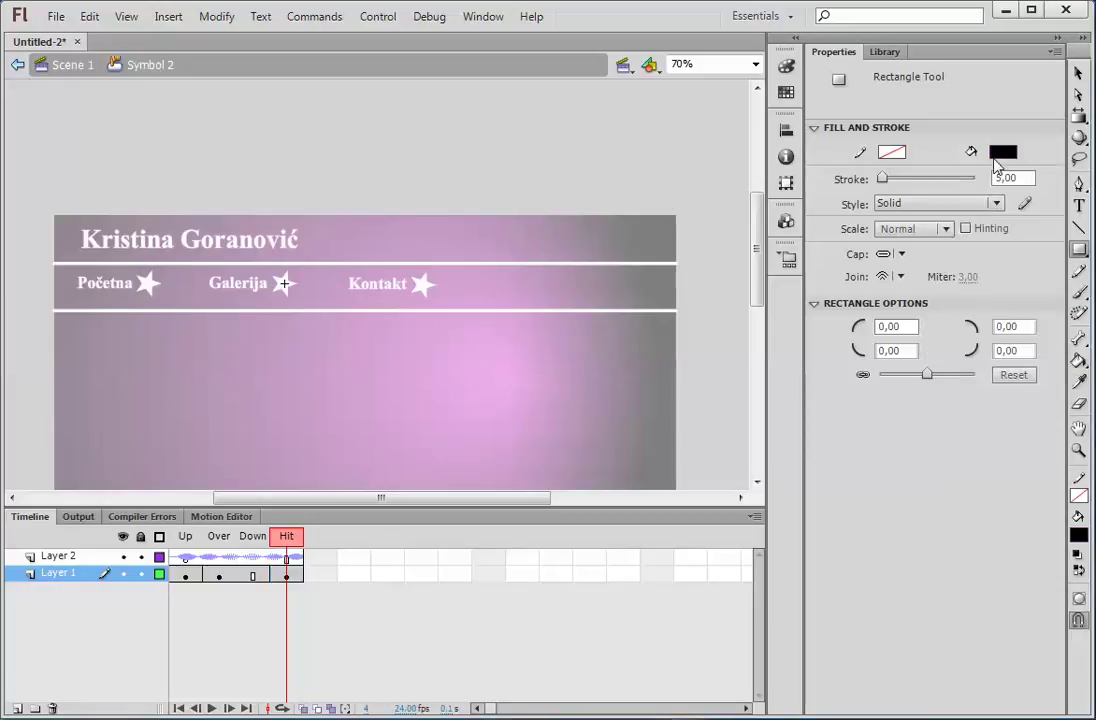
pyautogui.moveTo(272, 276); pyautogui.dragTo(299, 298)
pyautogui.click(70, 64)
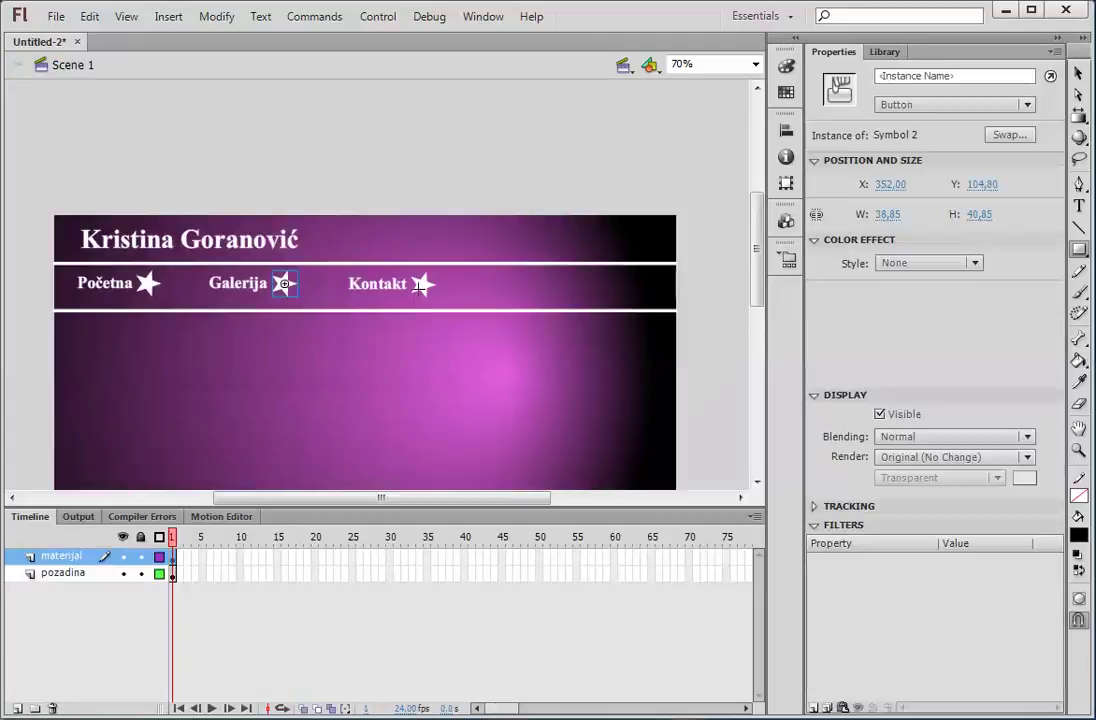
# Open the Kontakt star button and insert keyframes for the Hit and Over states.
pyautogui.click(1079, 73)
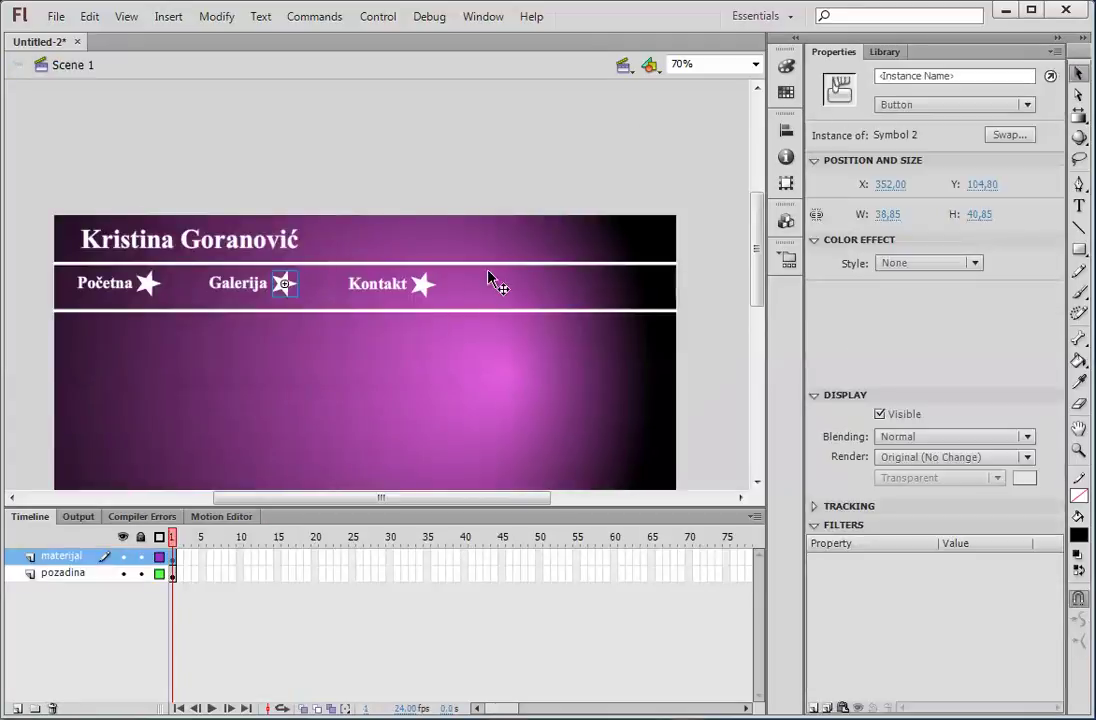
pyautogui.doubleClick(423, 286)
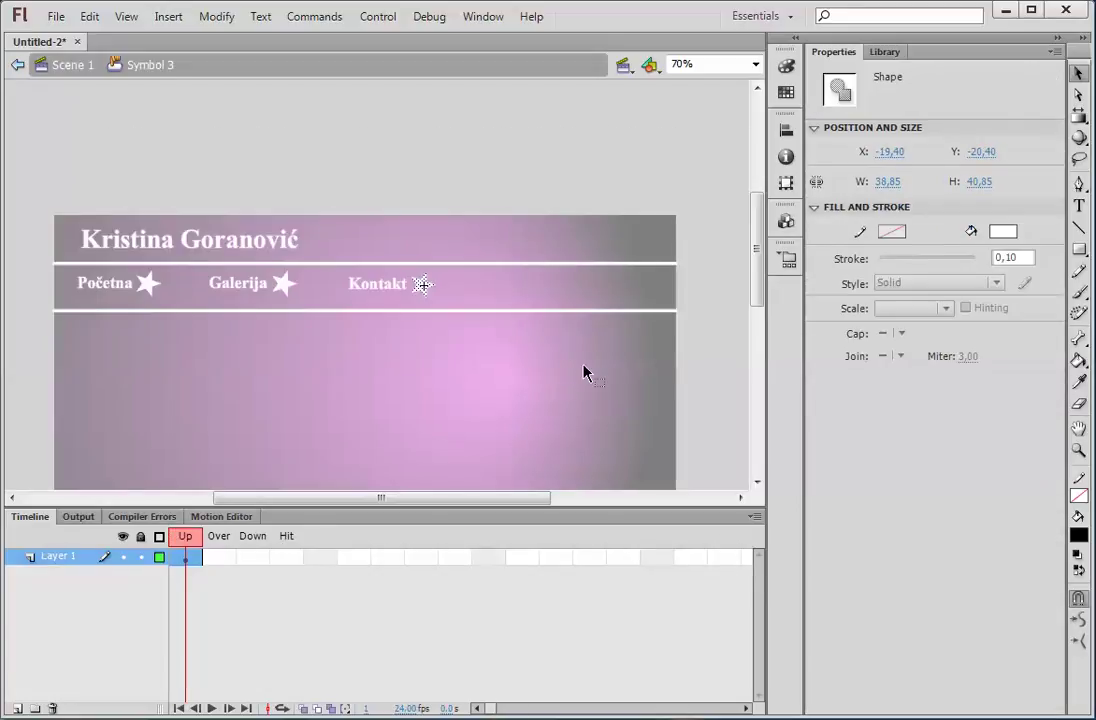
pyautogui.rightClick(286, 560)
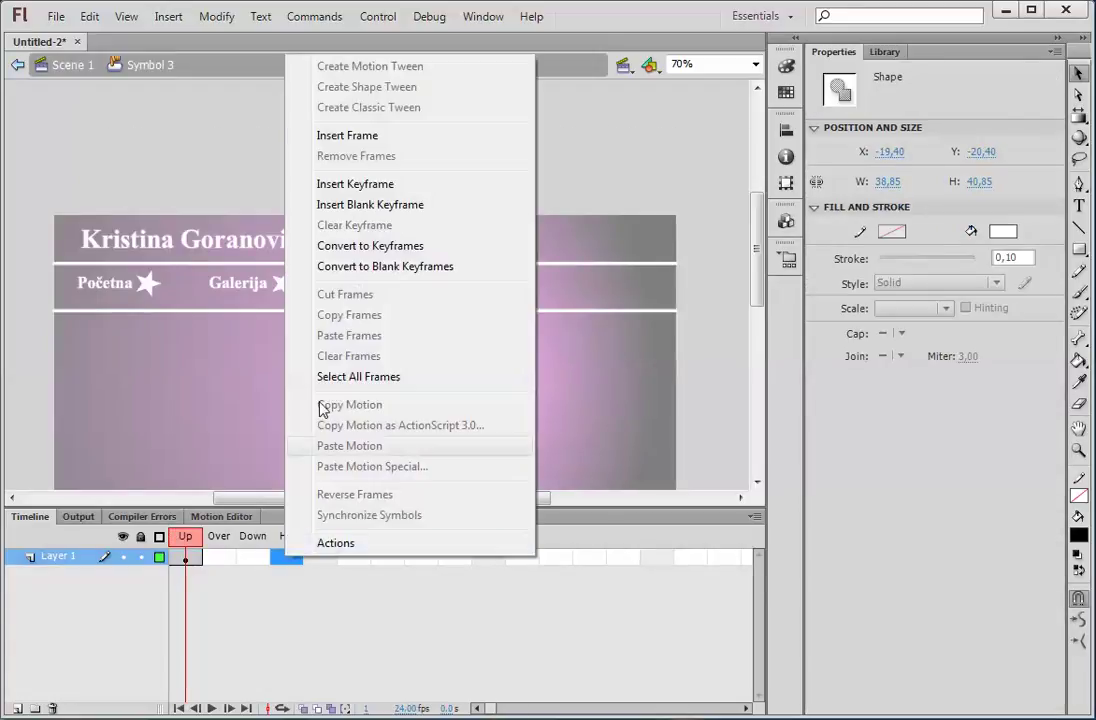
pyautogui.click(358, 185)
pyautogui.rightClick(210, 560)
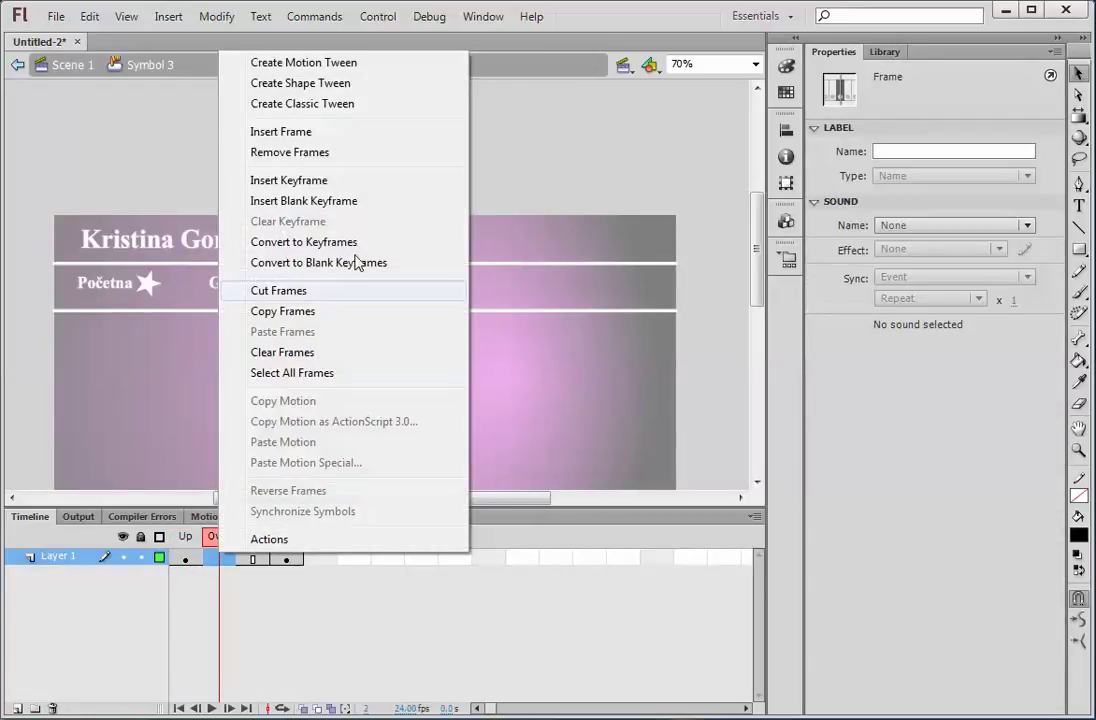
pyautogui.click(300, 181)
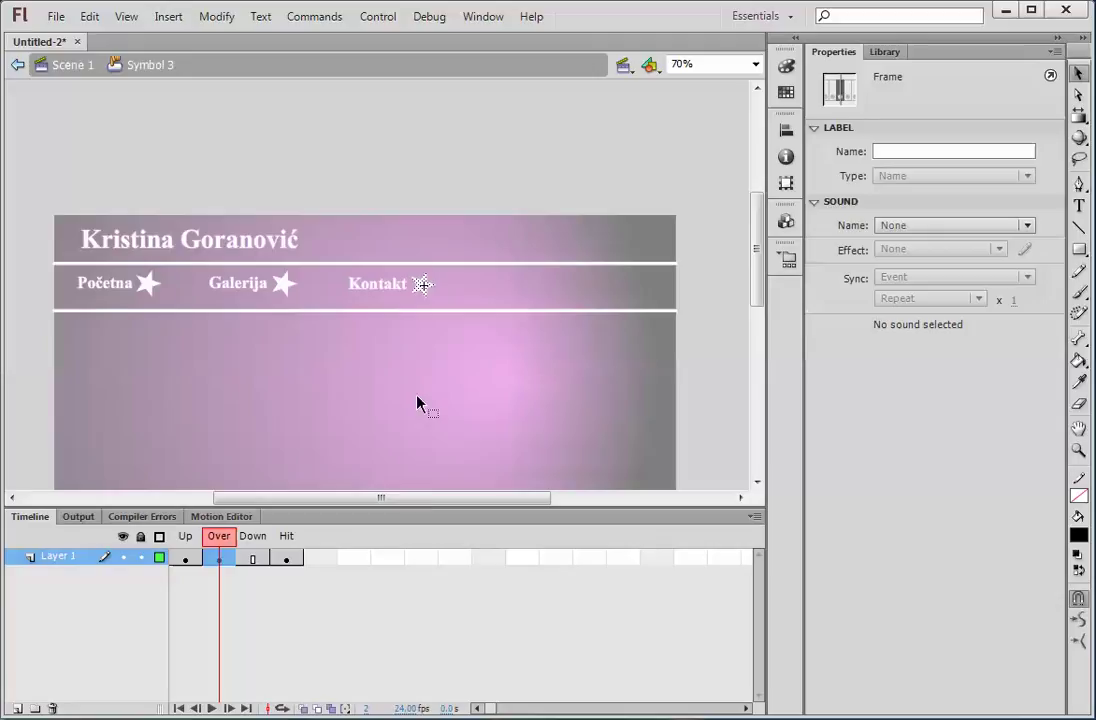
# Fill the Kontakt Over-state star magenta and add Layer 2 to the button.
pyautogui.click(425, 289)
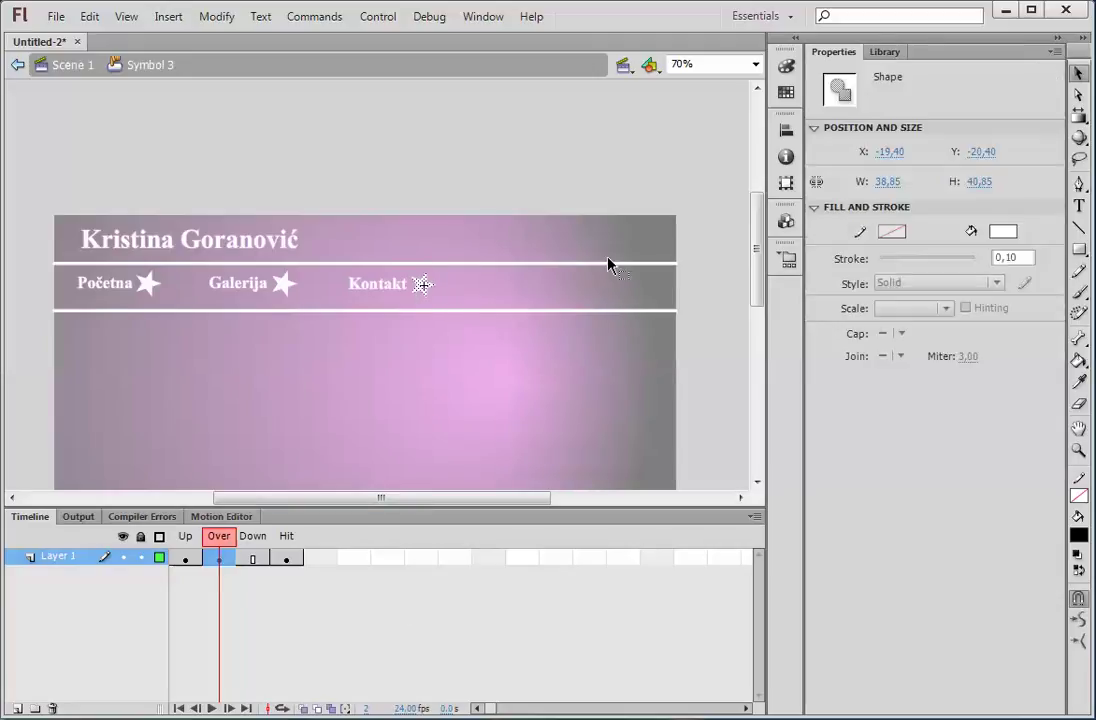
pyautogui.click(1002, 231)
pyautogui.click(990, 360)
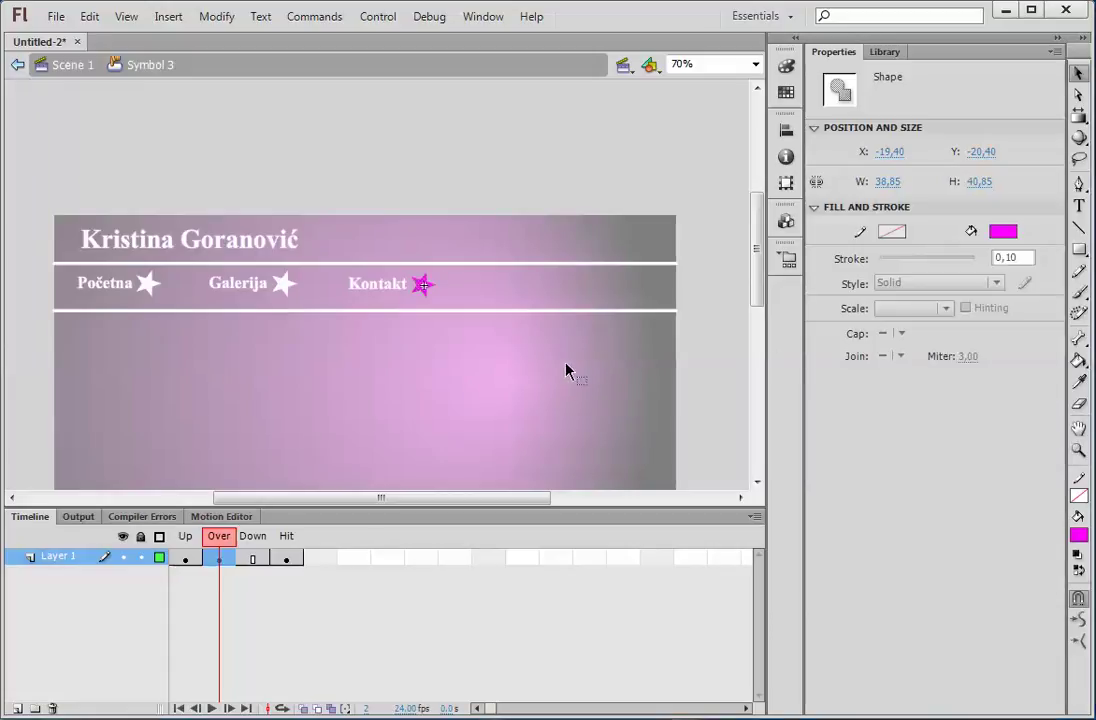
pyautogui.click(17, 708)
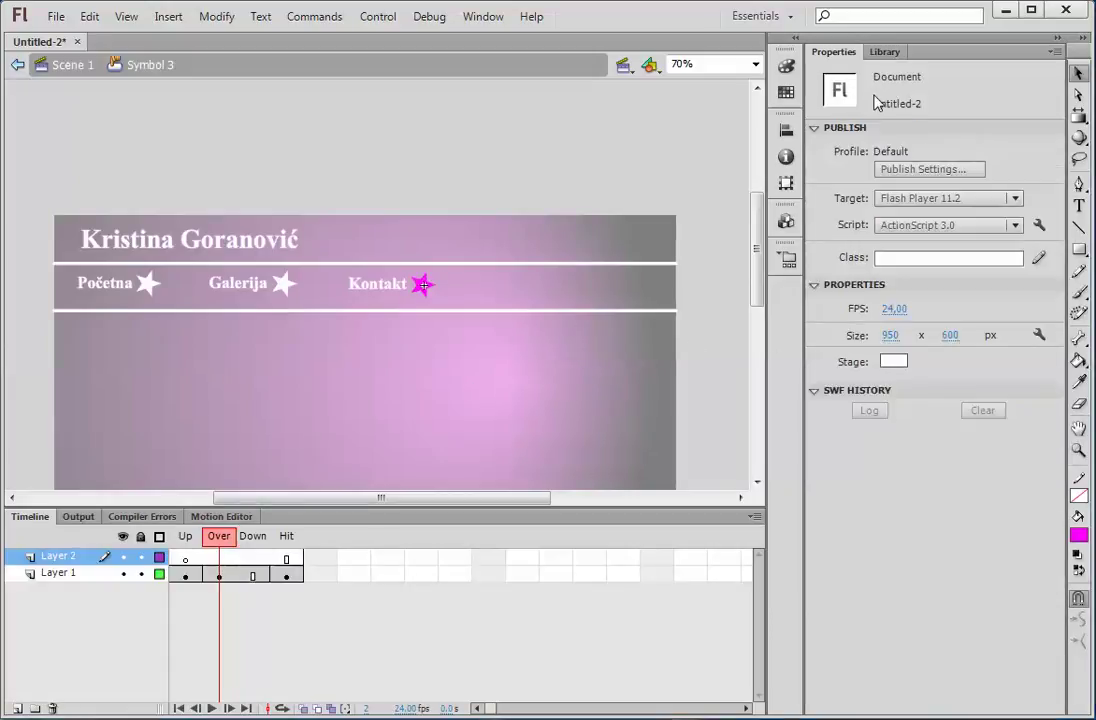
pyautogui.click(882, 52)
# Add Phone_Ring.wav to Layer 2 and draw a black hit-area rectangle over the Kontakt star.
pyautogui.moveTo(720, 300); pyautogui.dragTo(428, 296)
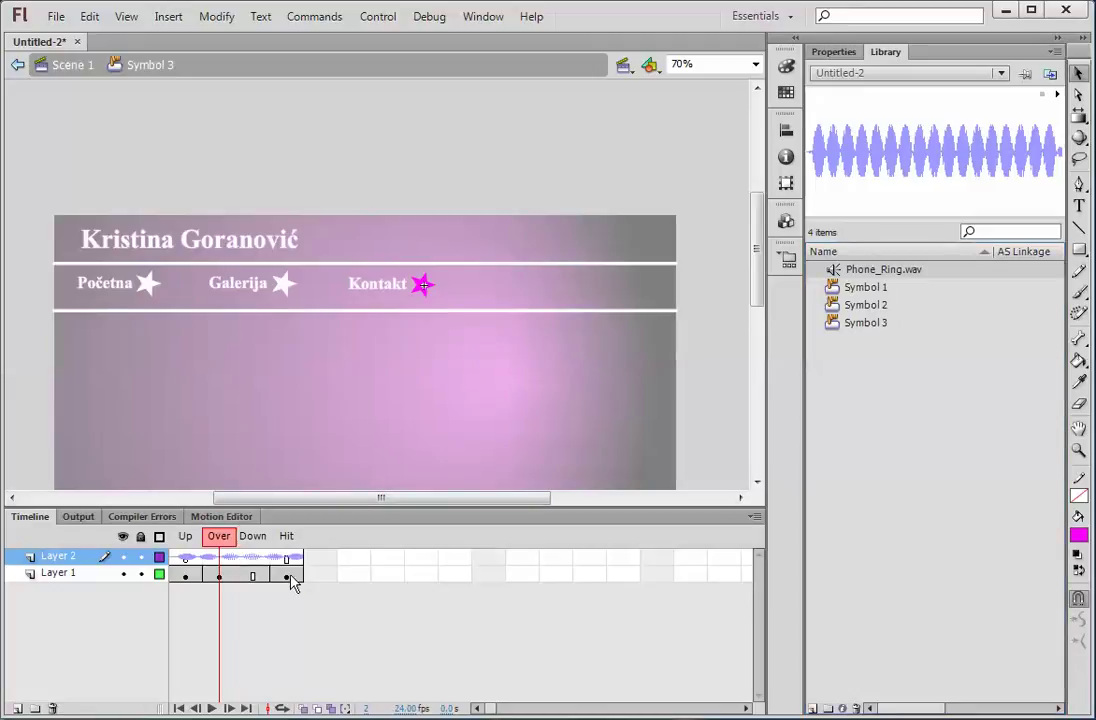
pyautogui.click(288, 576)
pyautogui.click(60, 573)
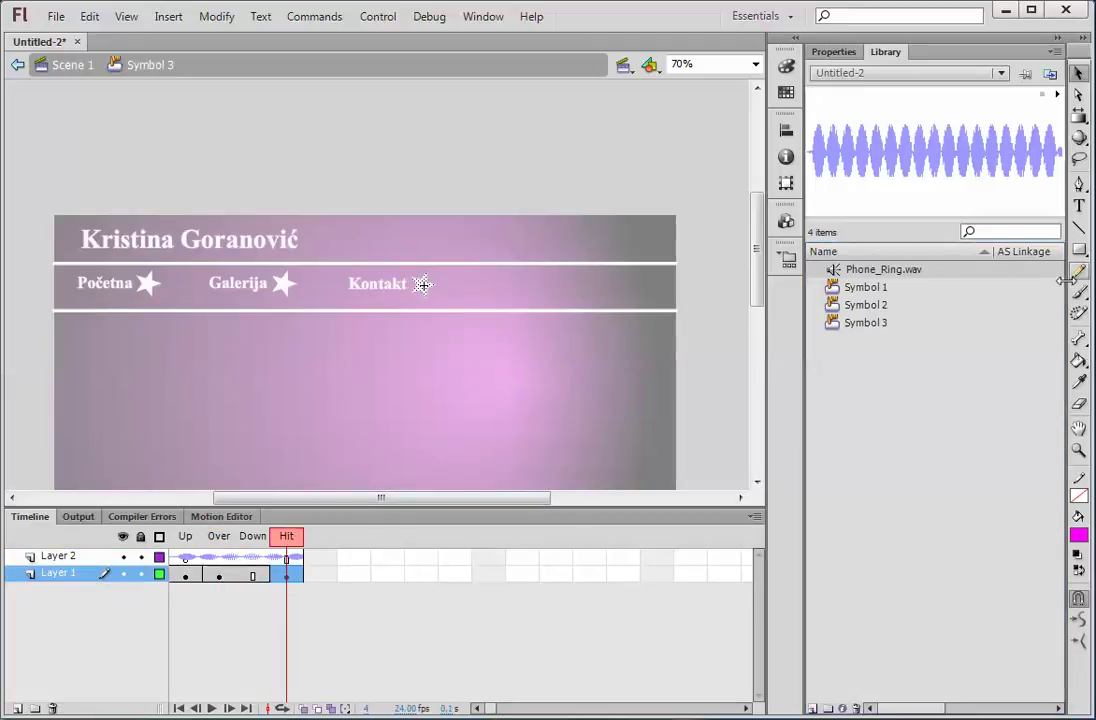
pyautogui.press('r')
pyautogui.click(843, 54)
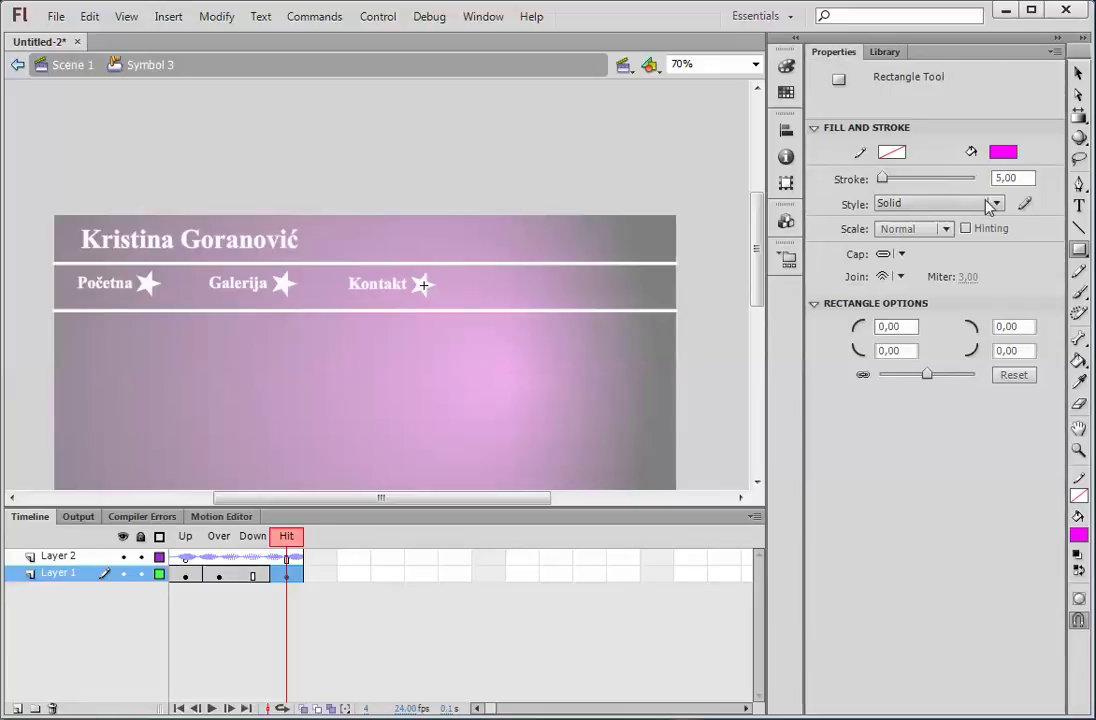
pyautogui.click(1001, 152)
pyautogui.click(955, 195)
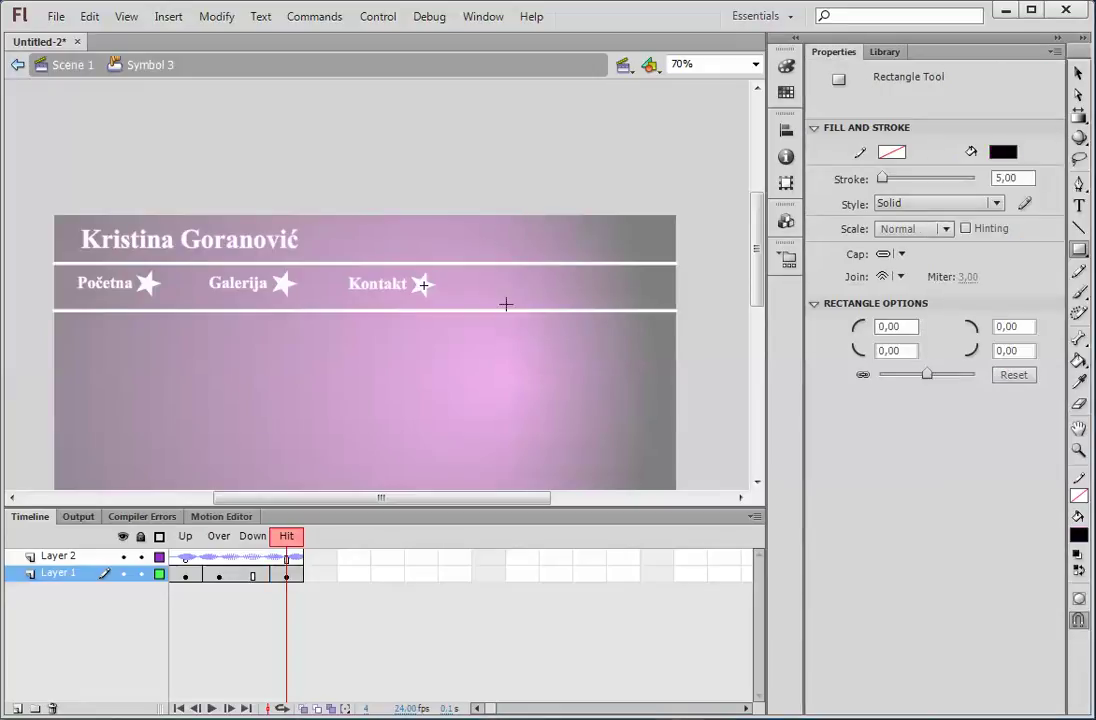
pyautogui.moveTo(411, 278); pyautogui.dragTo(441, 299)
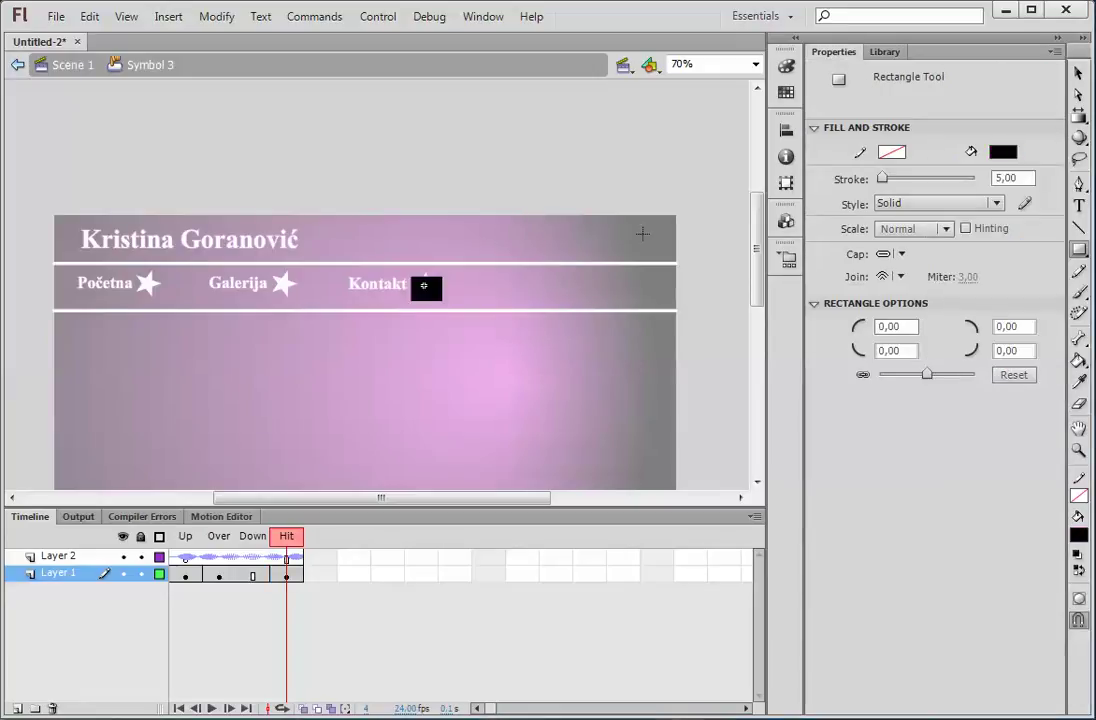
# Return to Scene 1 and select the Početna text with the Selection tool.
pyautogui.click(68, 64)
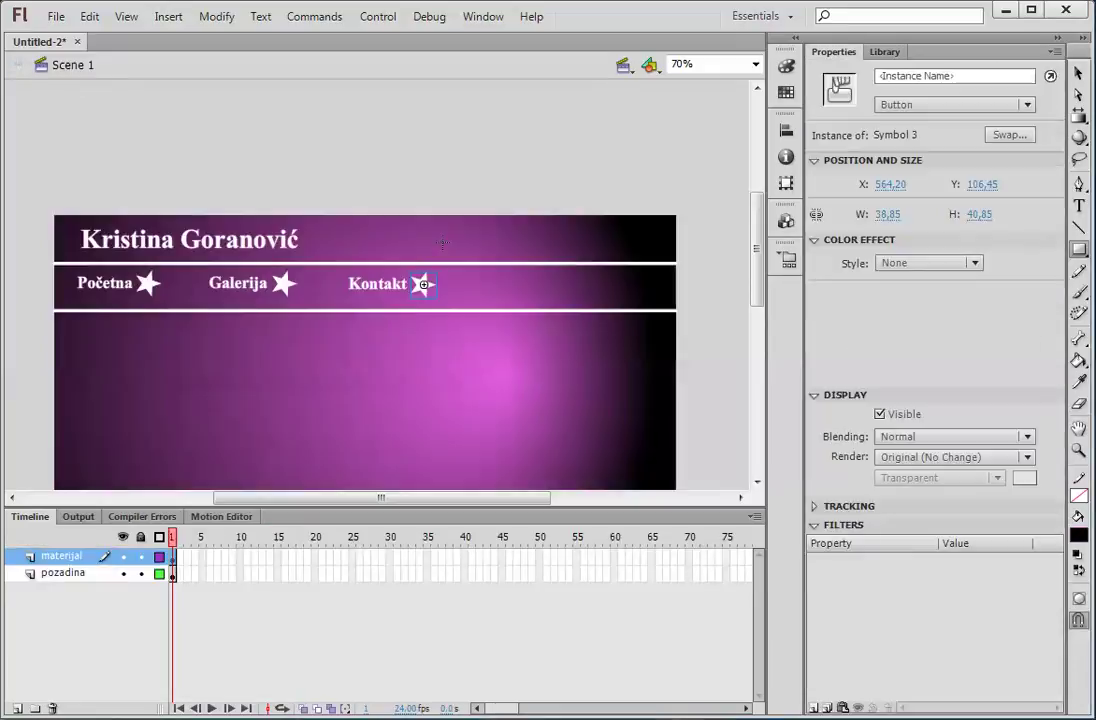
pyautogui.click(1079, 75)
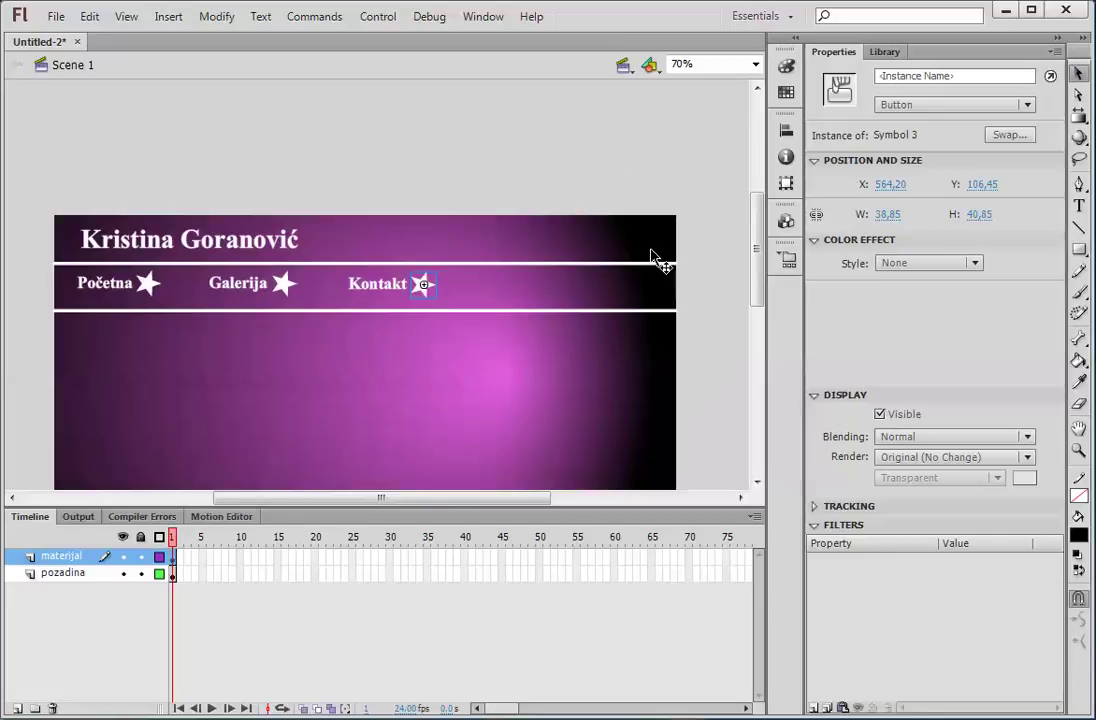
pyautogui.click(118, 288)
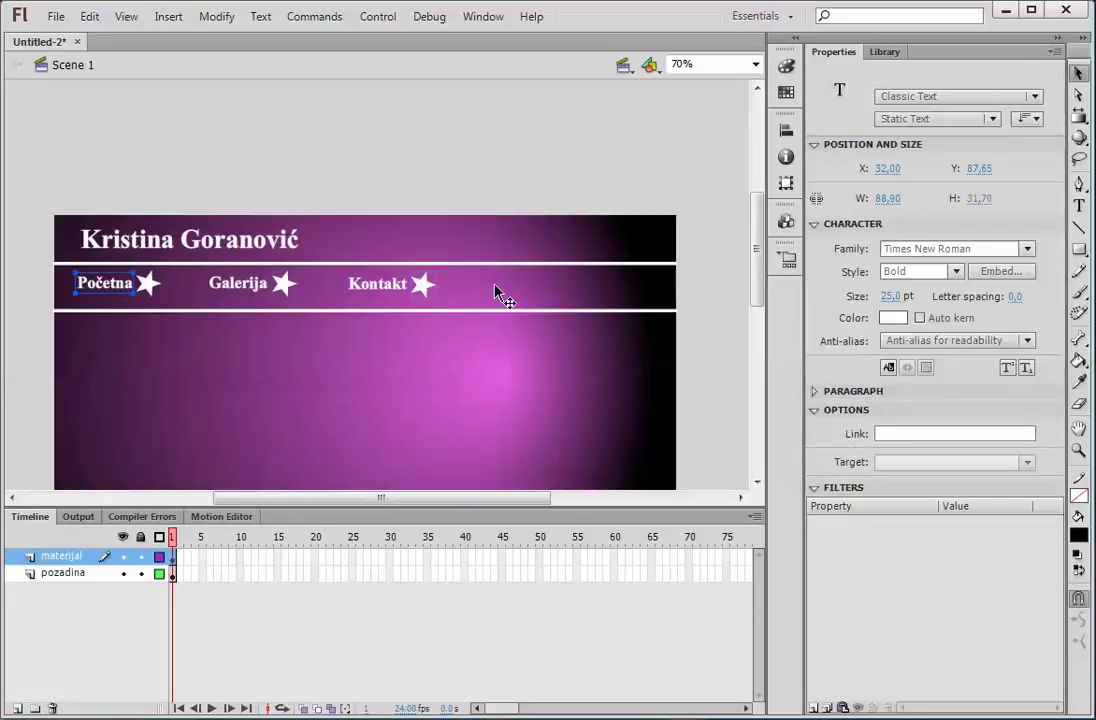
# Convert Početna into a button symbol and name its instance pocetna.
pyautogui.press('F8')
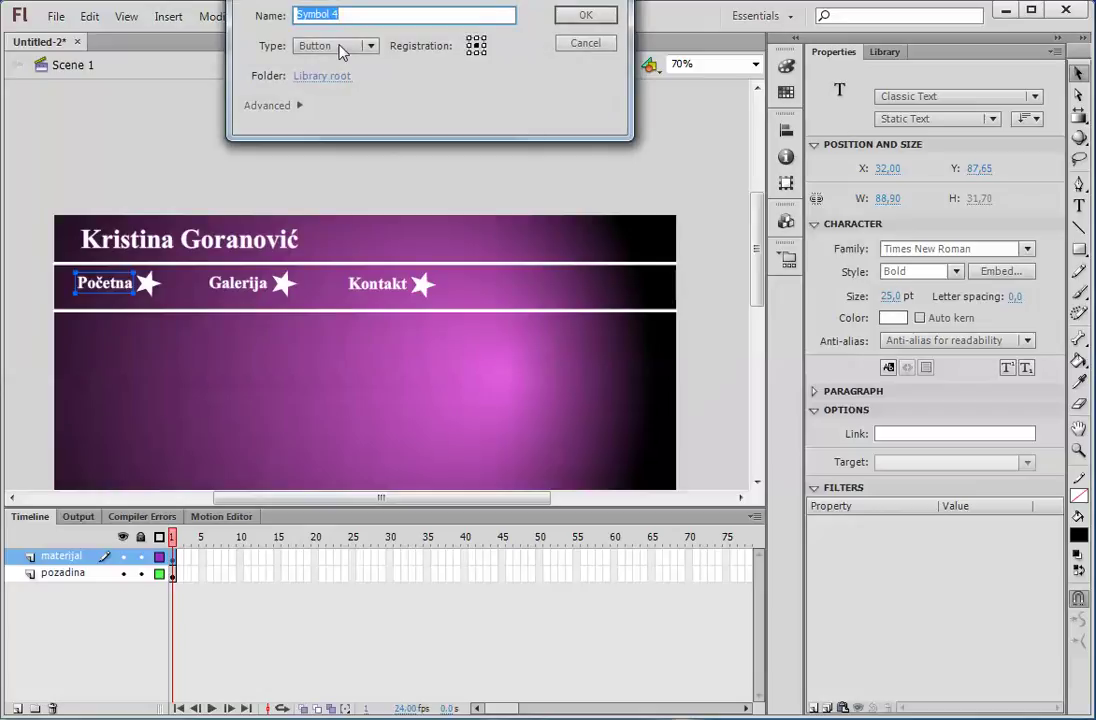
pyautogui.click(335, 47)
pyautogui.click(328, 83)
pyautogui.click(565, 19)
pyautogui.click(905, 77)
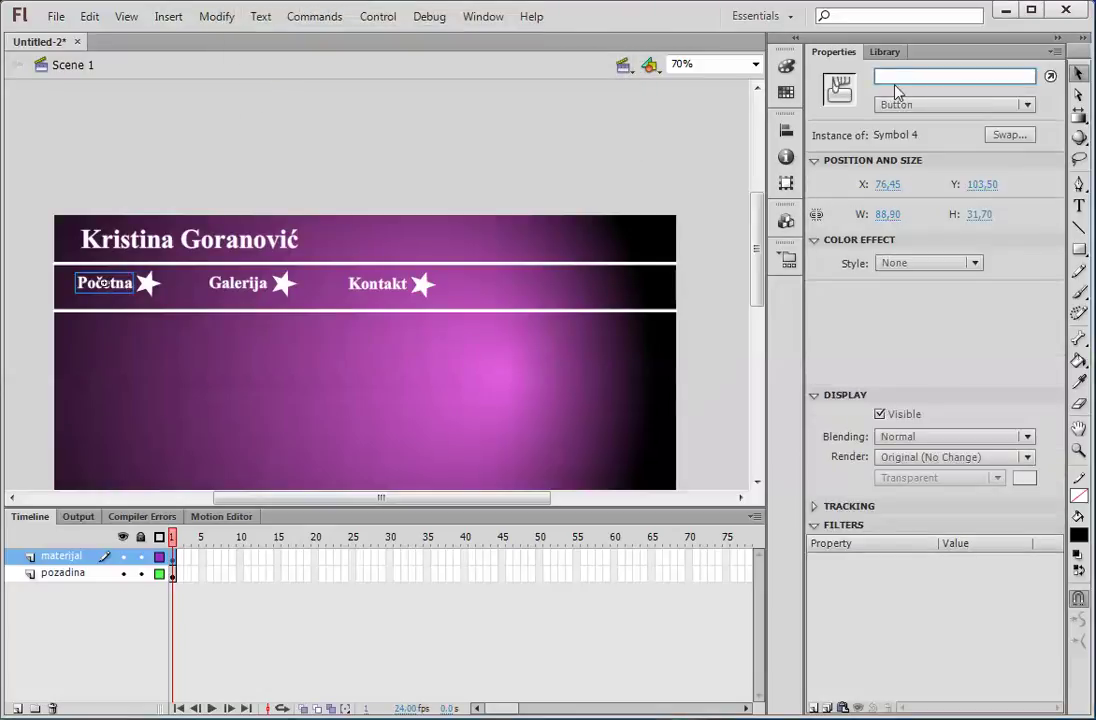
pyautogui.write('pocetna')
# Convert Galerija into a button symbol and name its instance galerija.
pyautogui.click(266, 287)
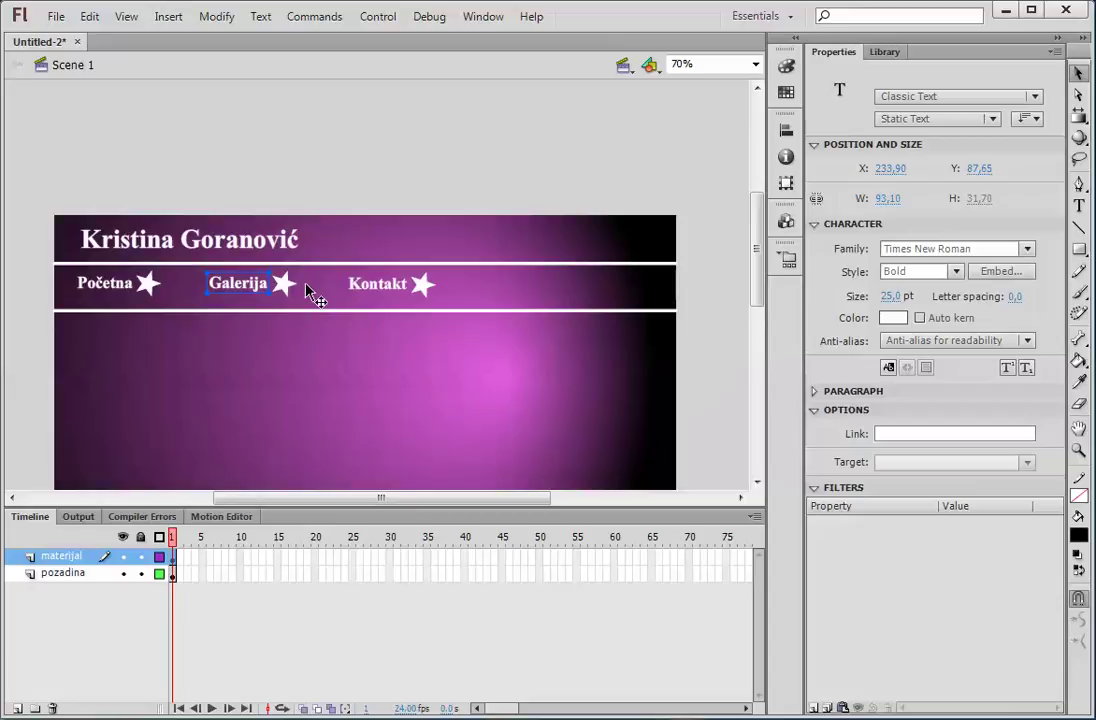
pyautogui.press('F8')
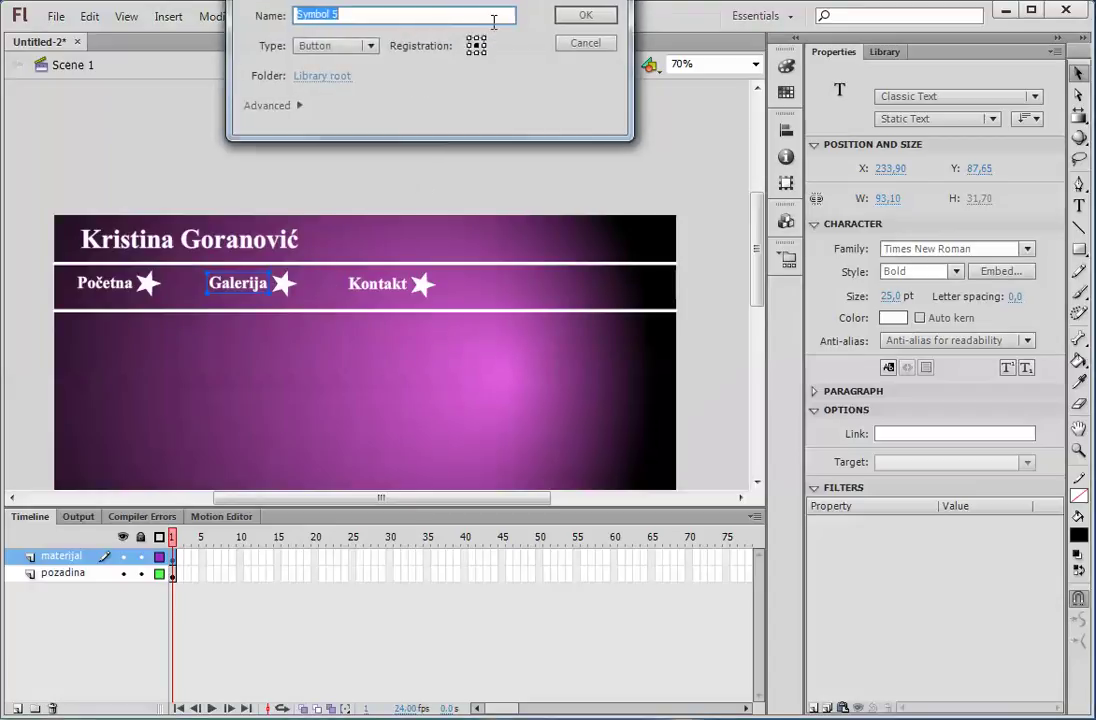
pyautogui.click(366, 46)
pyautogui.click(345, 82)
pyautogui.click(575, 20)
pyautogui.click(898, 76)
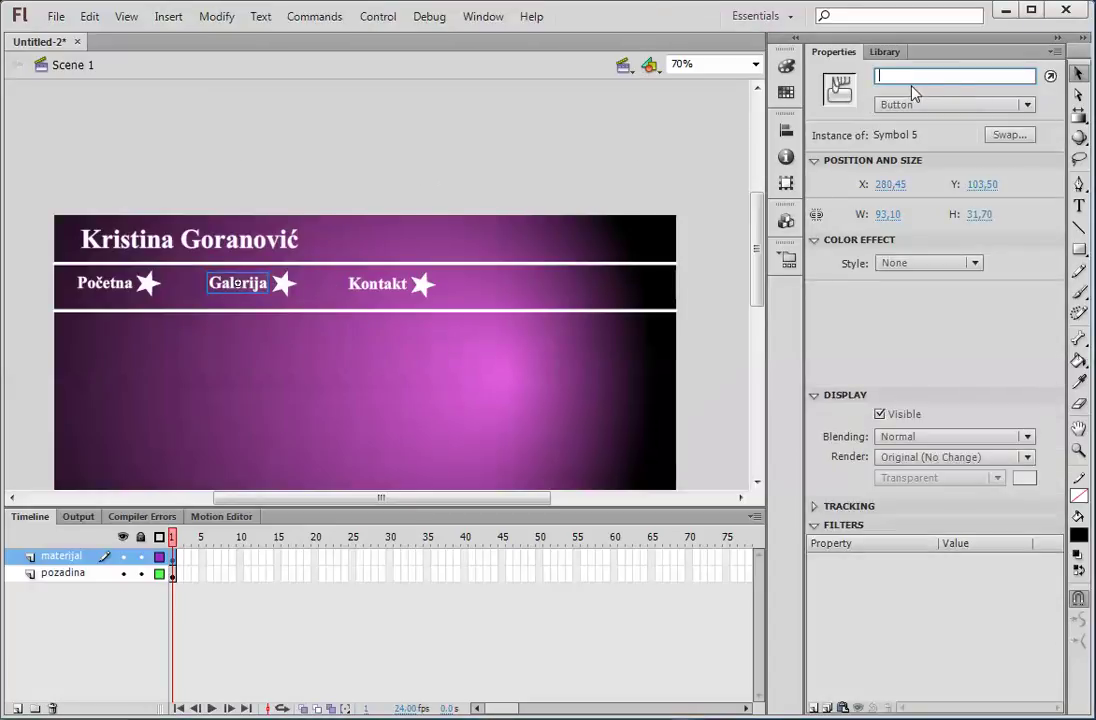
pyautogui.write('gale')
# Convert Kontakt into a button symbol and name its instance kontakt.
pyautogui.click(396, 292)
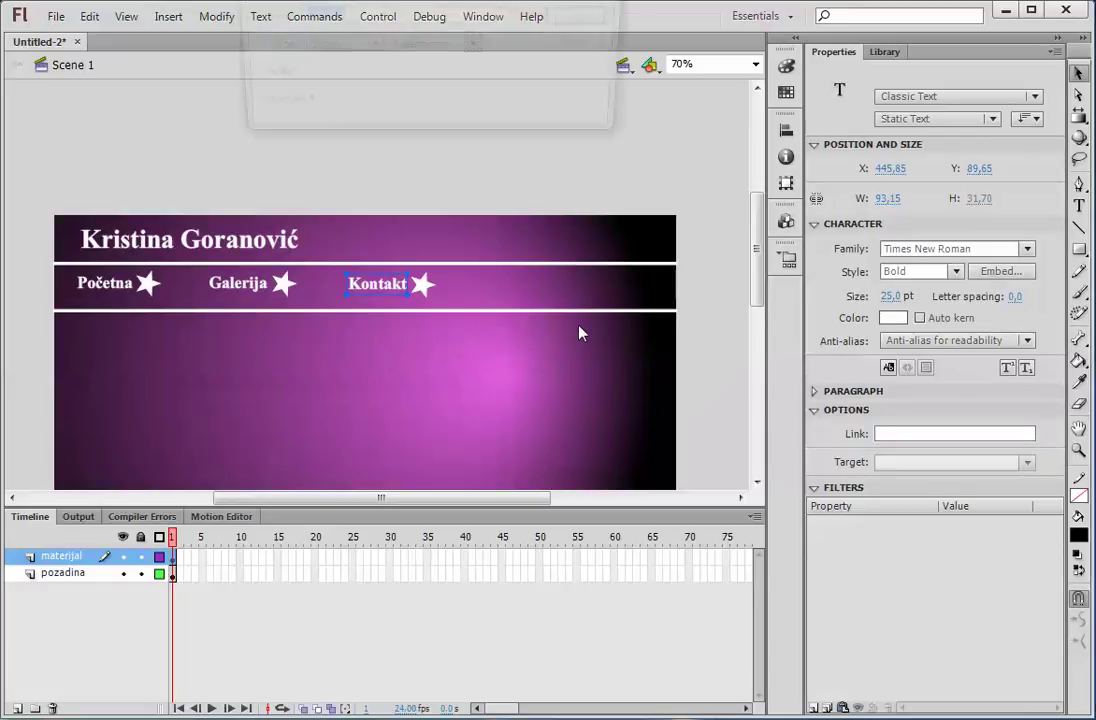
pyautogui.press('F8')
pyautogui.click(313, 45)
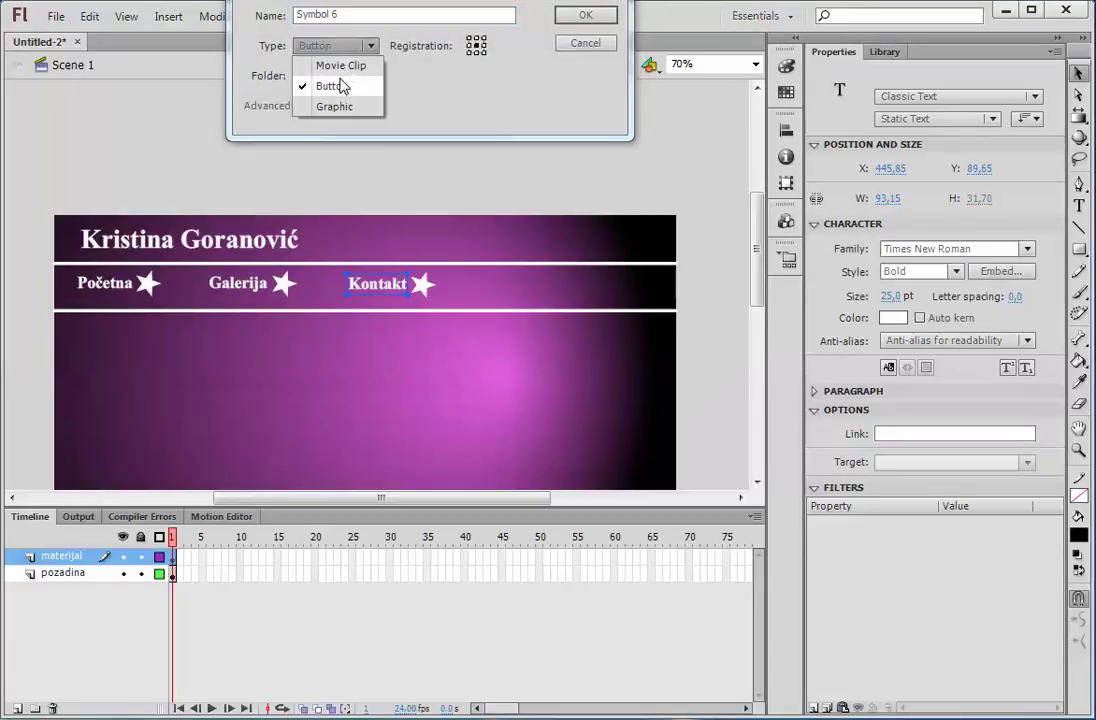
pyautogui.click(332, 83)
pyautogui.click(569, 20)
pyautogui.click(886, 80)
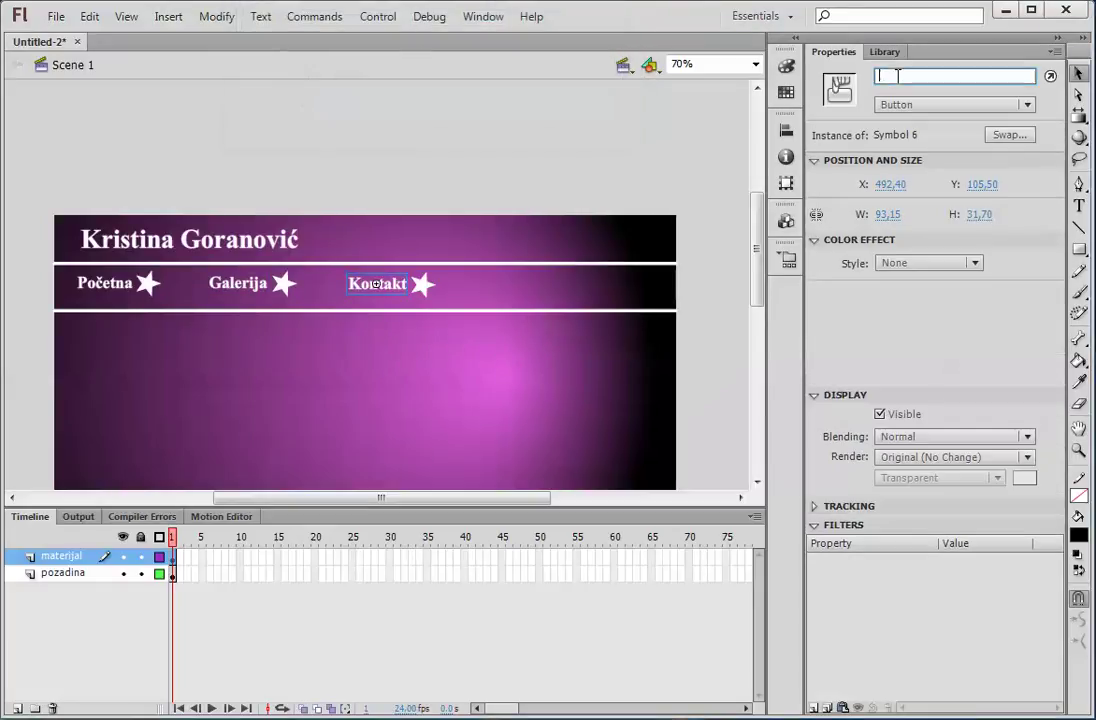
pyautogui.write('kontakt')
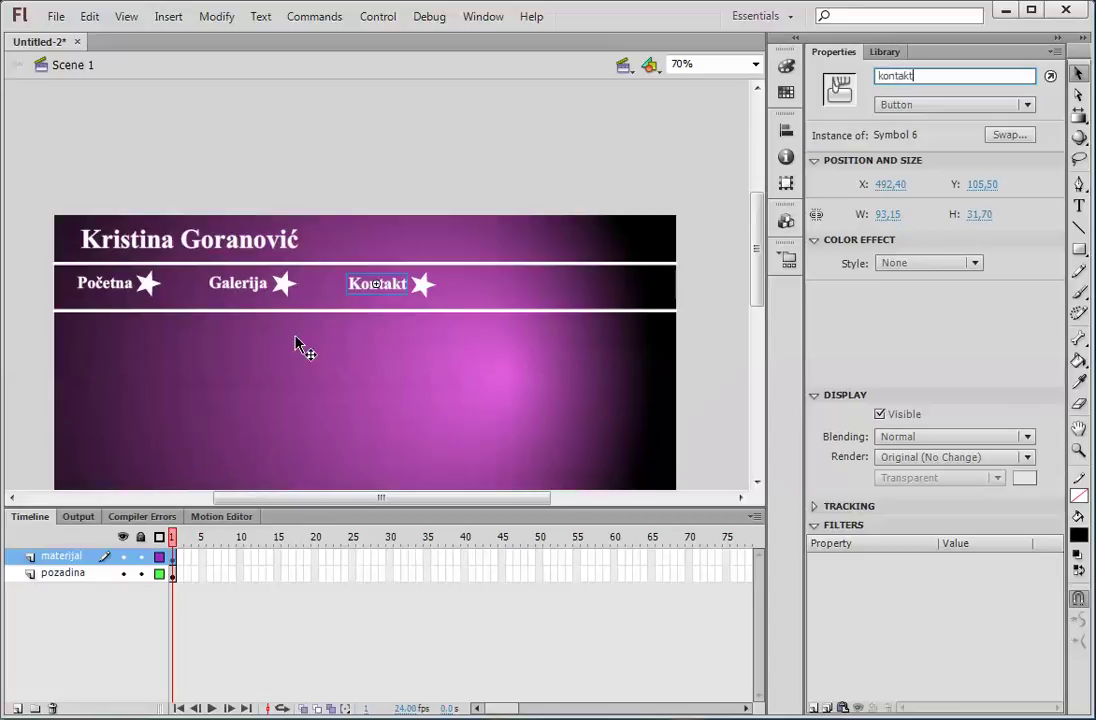
# Deselect Kontakt and try marquee-selecting the header content on the stage.
pyautogui.click(717, 289)
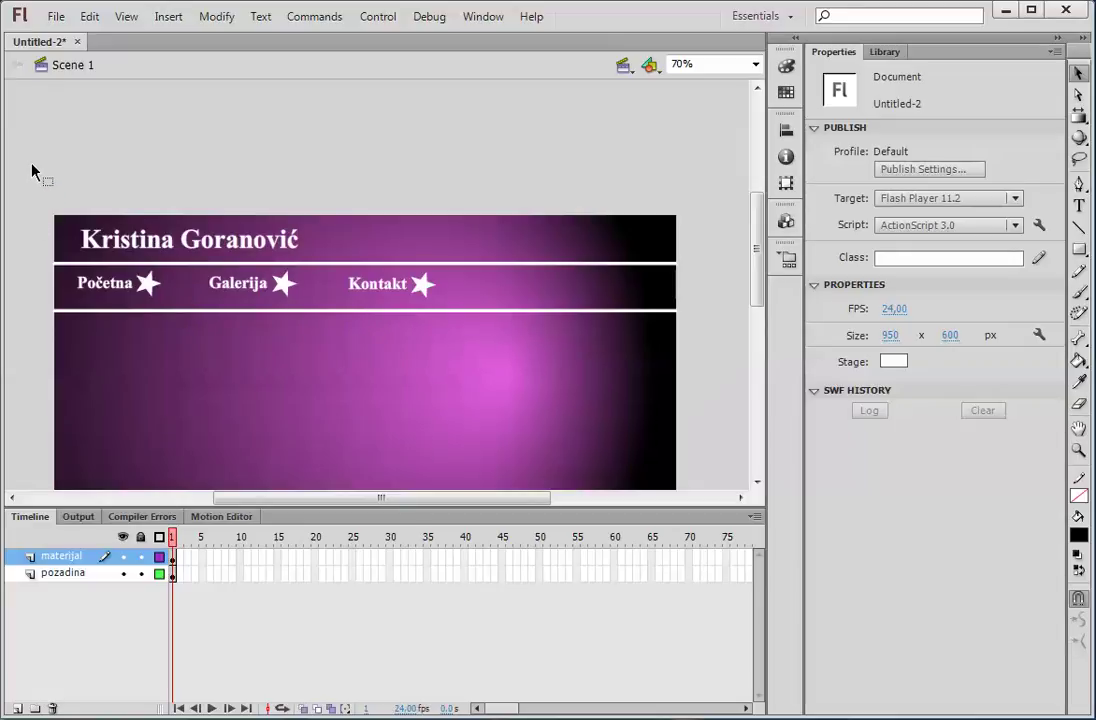
pyautogui.moveTo(25, 176); pyautogui.dragTo(735, 357)
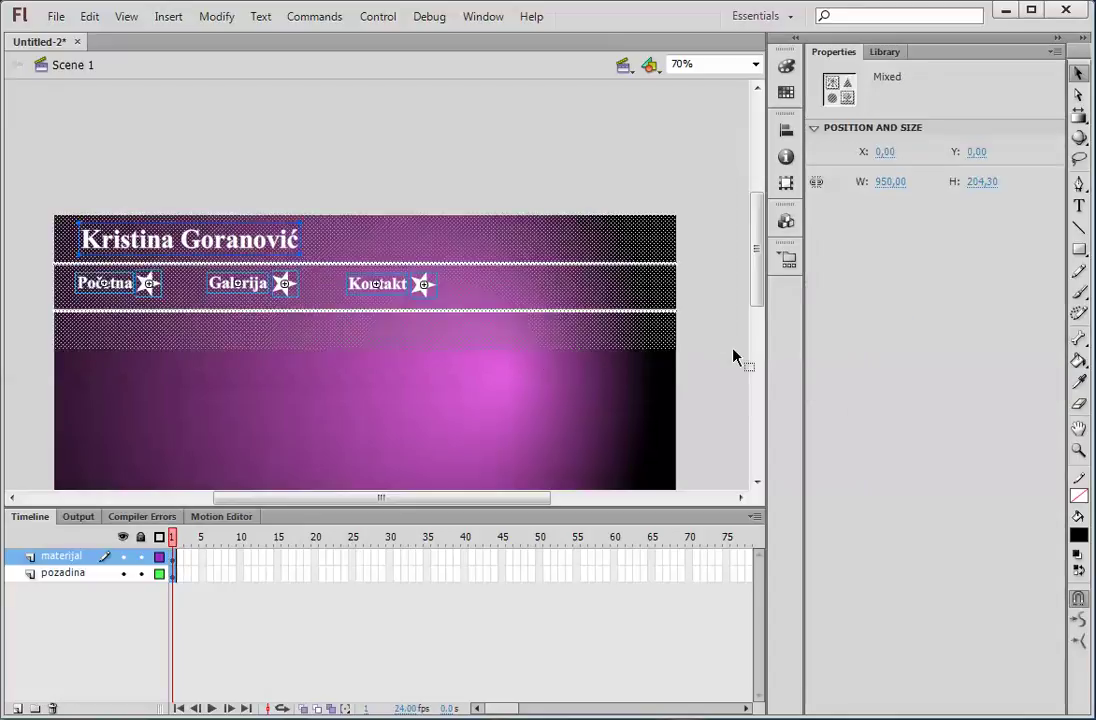
pyautogui.click(295, 97)
pyautogui.moveTo(40, 190); pyautogui.dragTo(692, 355)
pyautogui.click(416, 186)
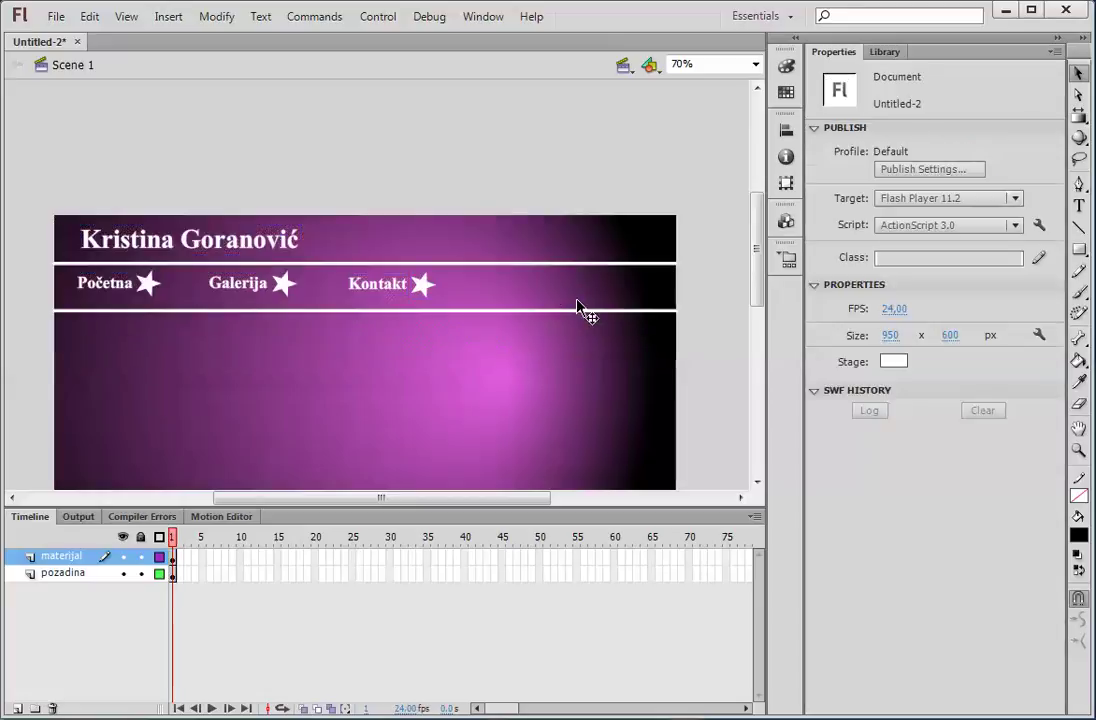
# Select the title text, both white lines and the Galerija star button individually.
pyautogui.click(108, 246)
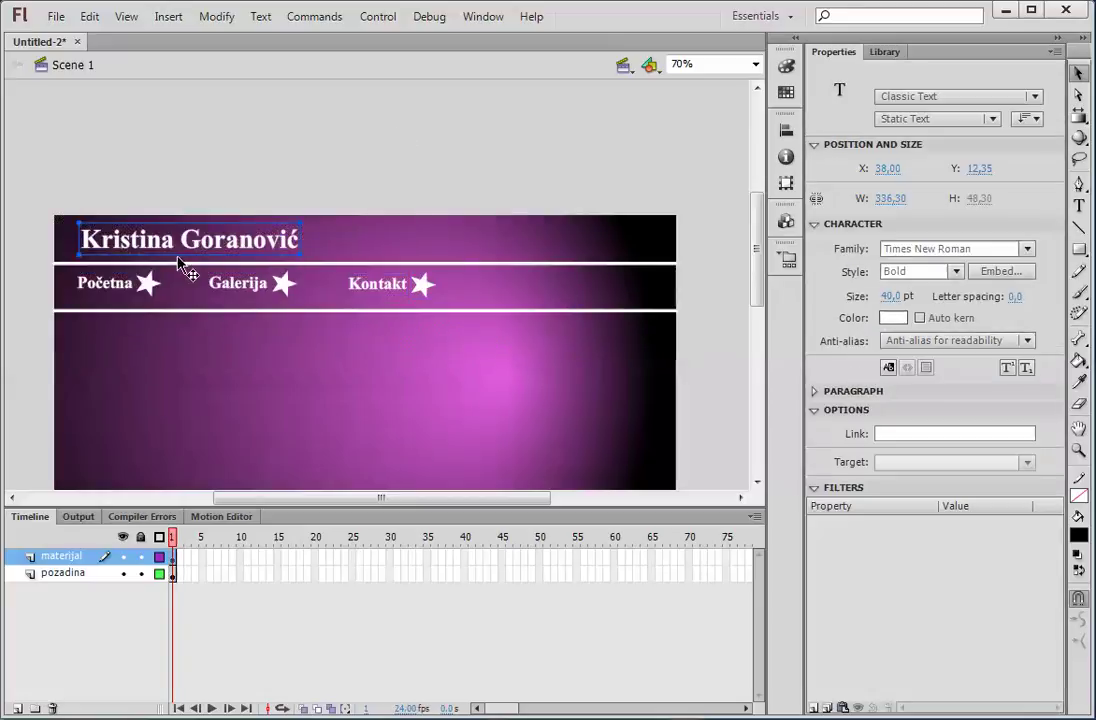
pyautogui.click(150, 264)
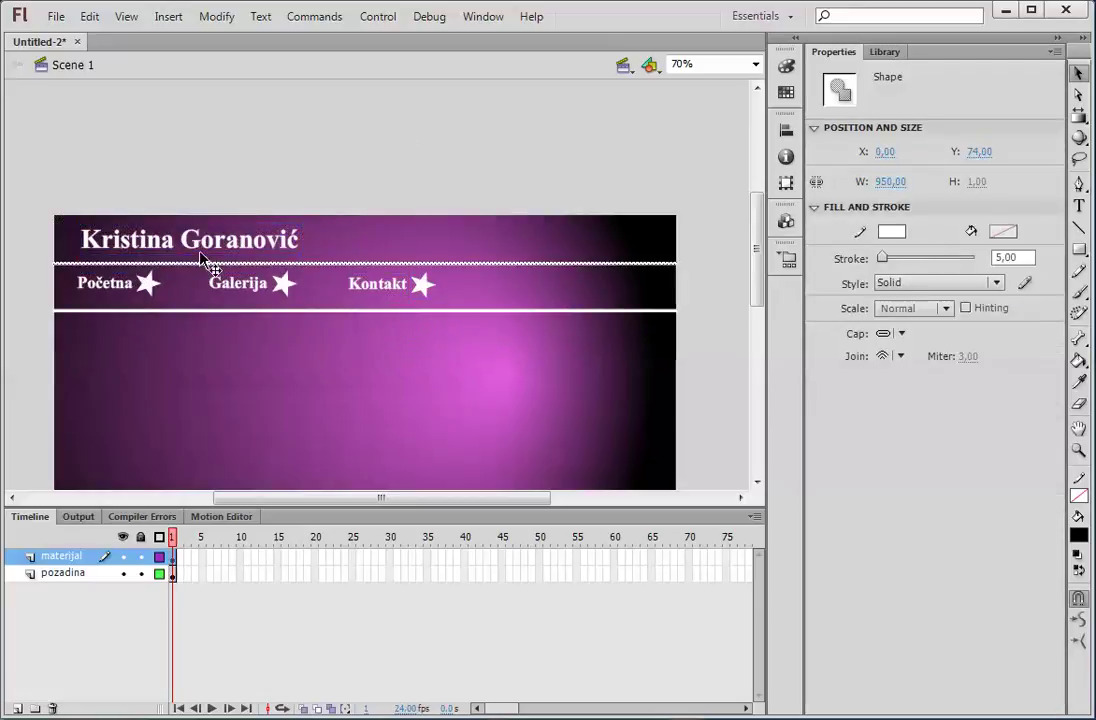
pyautogui.click(265, 252)
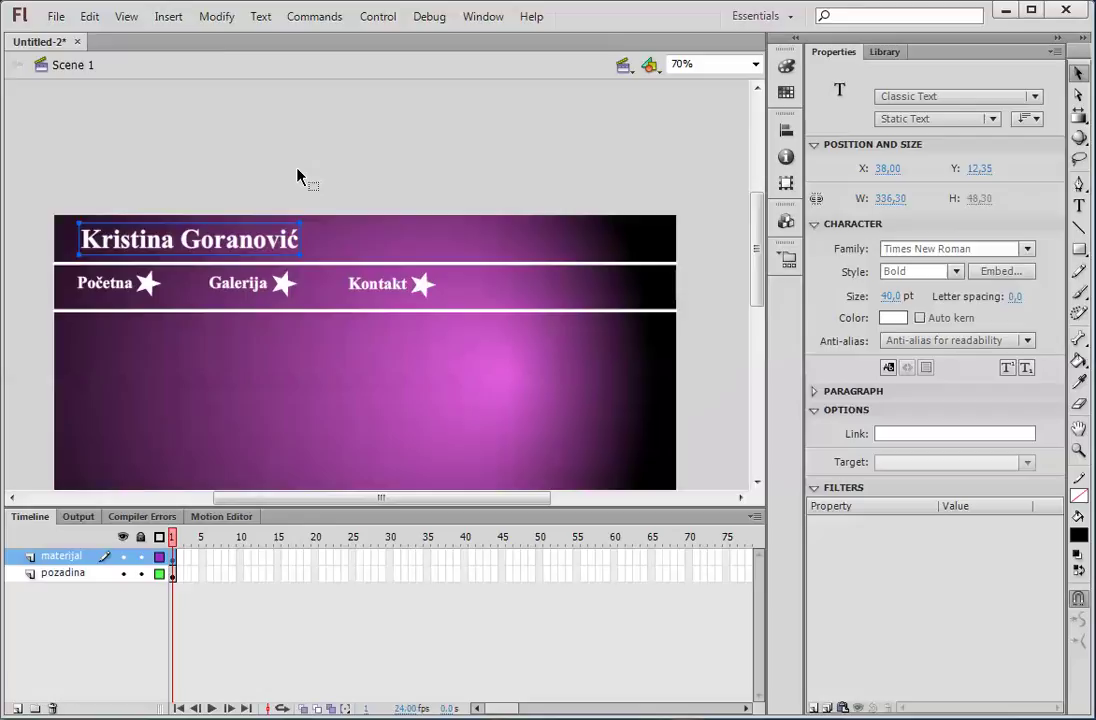
pyautogui.click(632, 264)
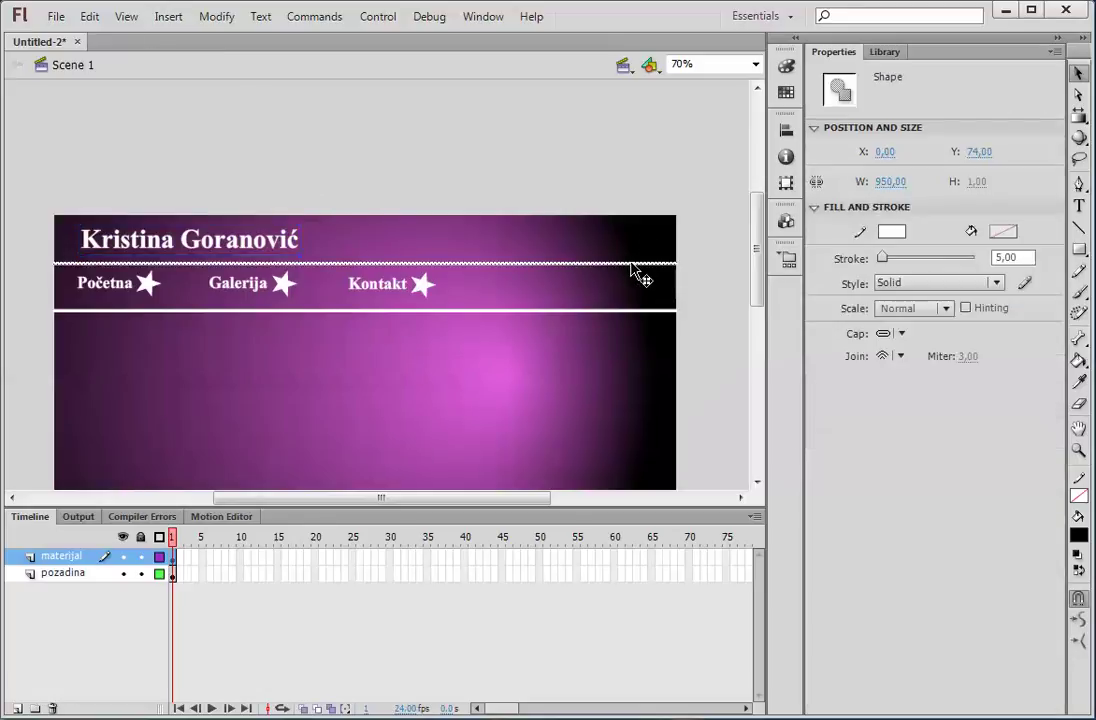
pyautogui.click(297, 311)
pyautogui.click(285, 285)
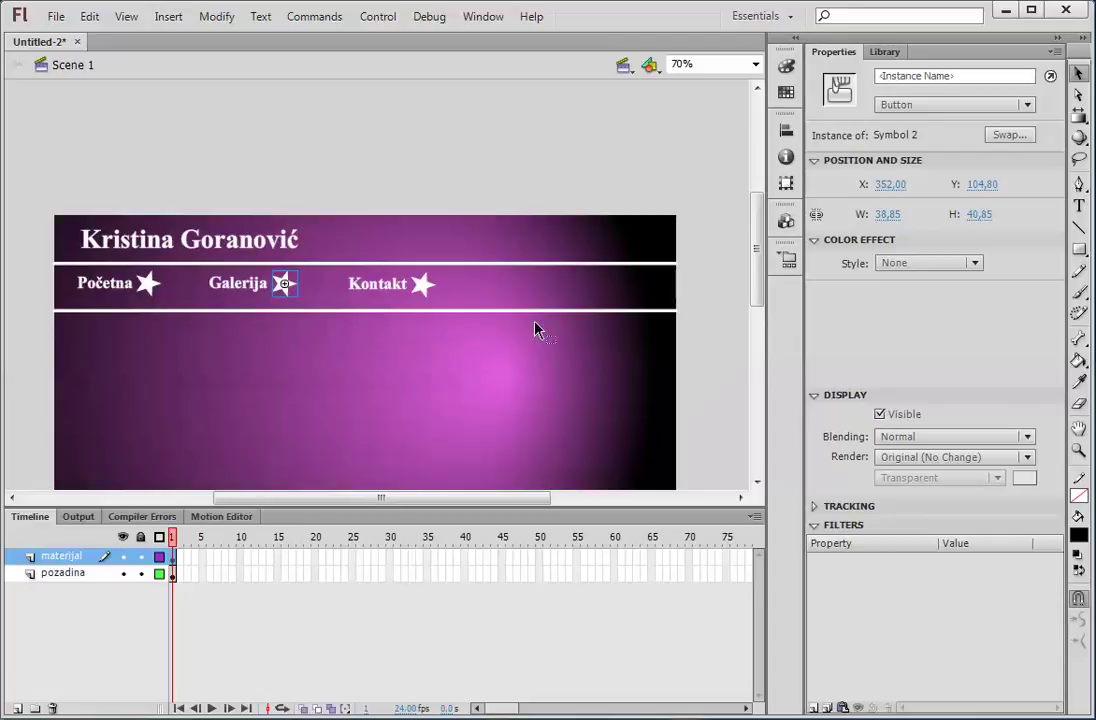
# Lock the pozadina layer, then marquee-select all the header title, lines and buttons.
pyautogui.moveTo(61, 157); pyautogui.dragTo(656, 328)
pyautogui.click(691, 288)
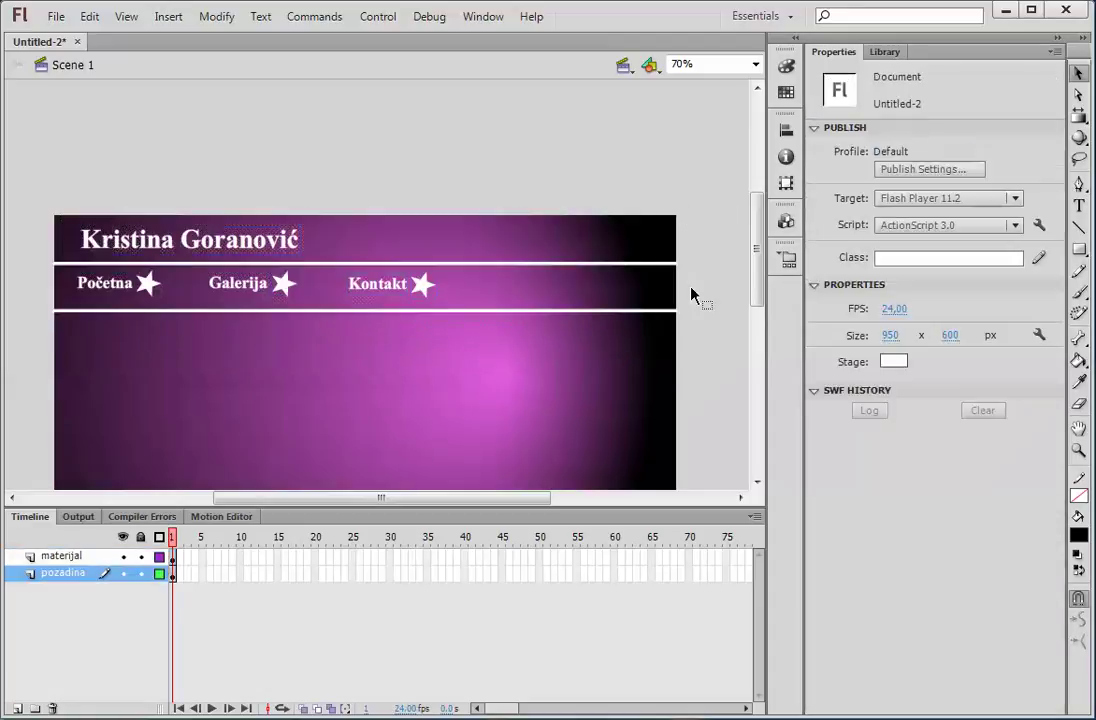
pyautogui.moveTo(695, 170); pyautogui.dragTo(276, 357)
pyautogui.click(141, 575)
pyautogui.moveTo(29, 184); pyautogui.dragTo(710, 345)
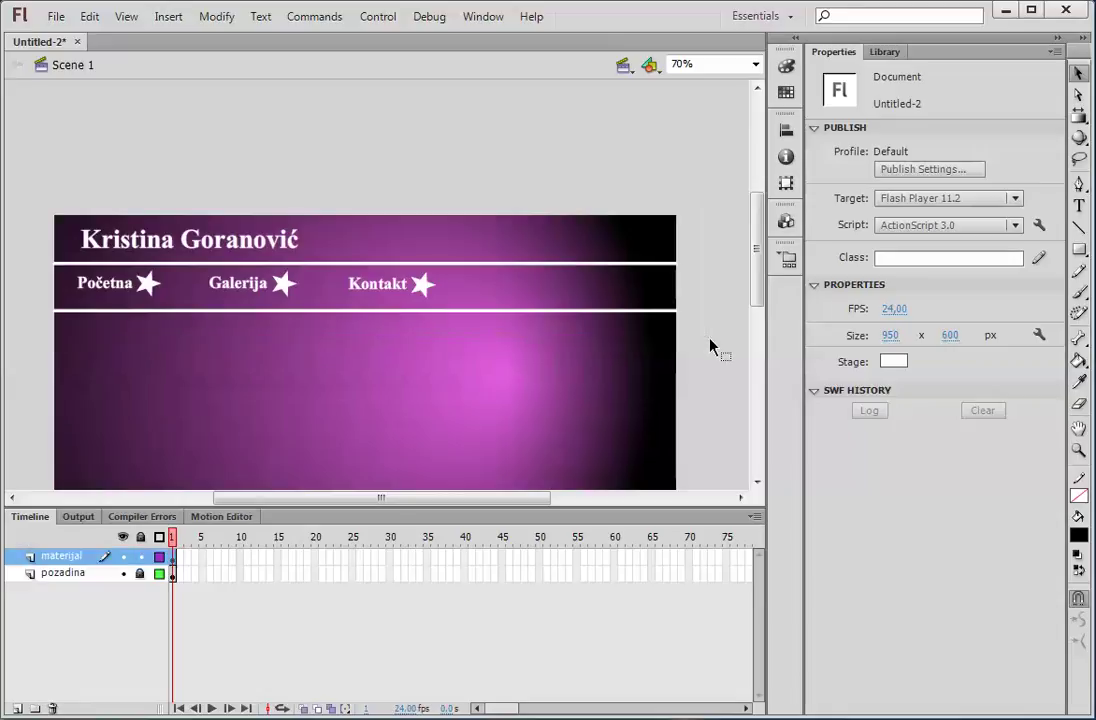
# Cut the header, create movie clip Symbol 7, paste it in place, and return to Scene 1.
pyautogui.click(91, 24)
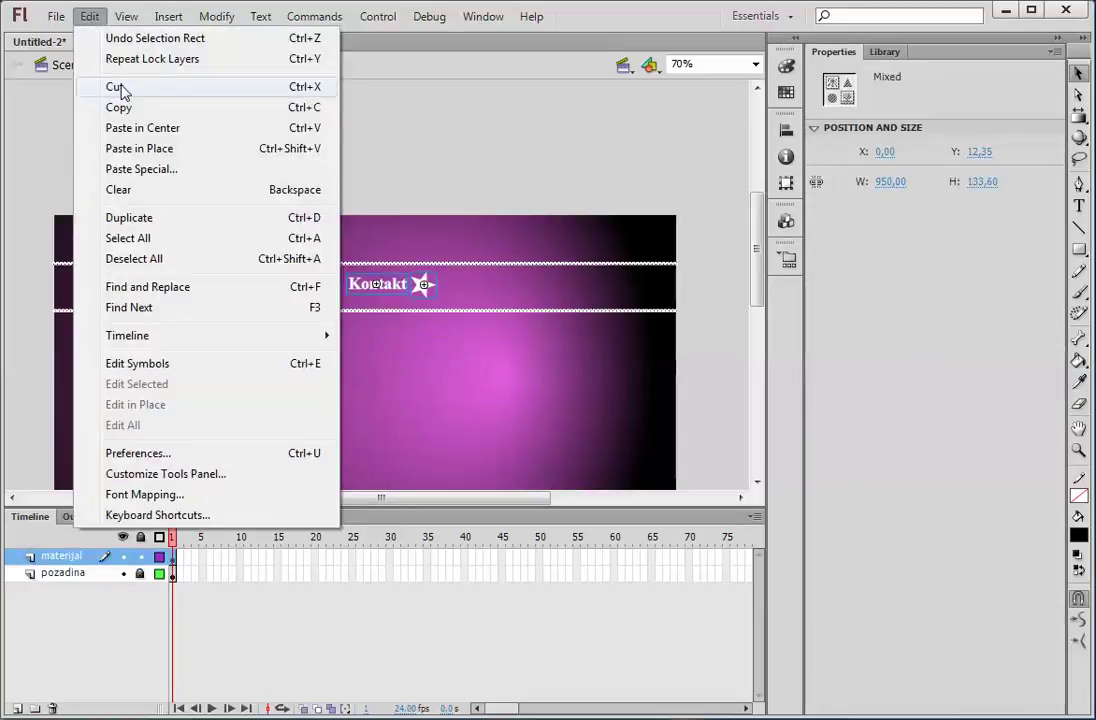
pyautogui.click(120, 88)
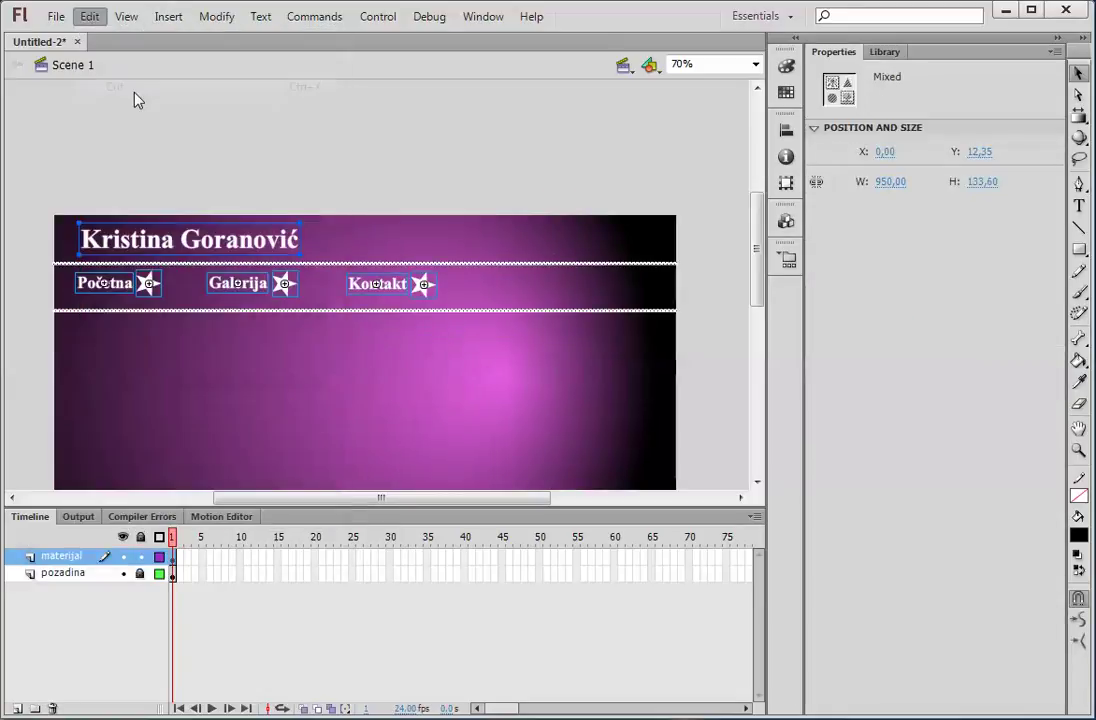
pyautogui.click(167, 18)
pyautogui.click(190, 38)
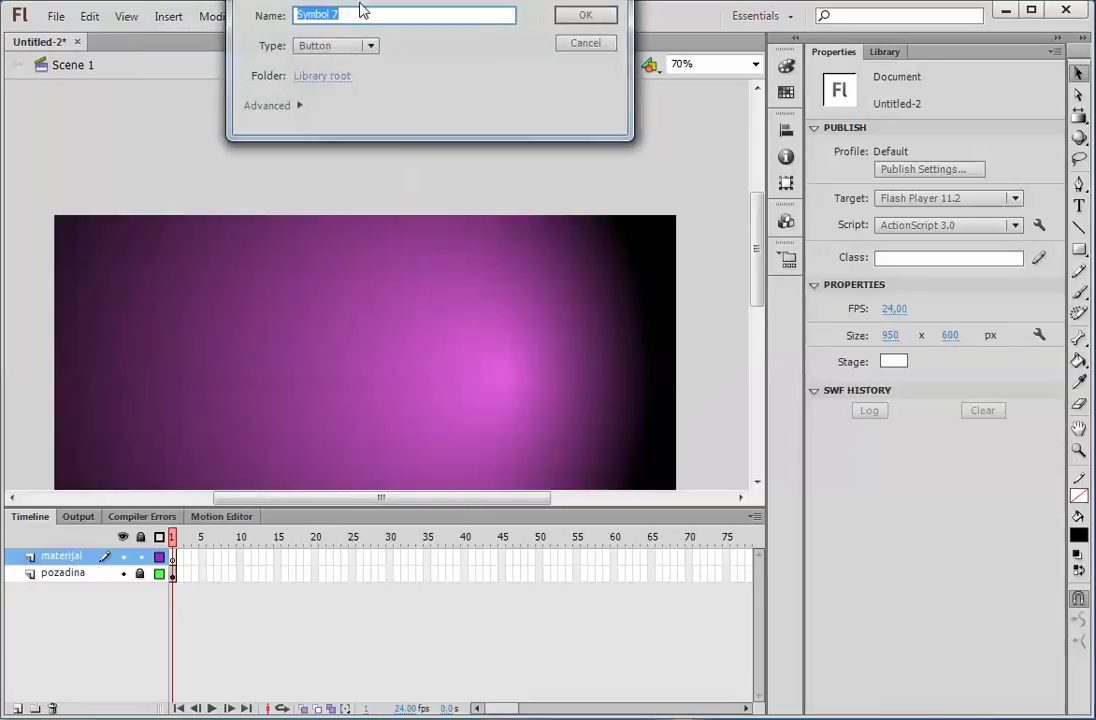
pyautogui.click(330, 47)
pyautogui.click(332, 66)
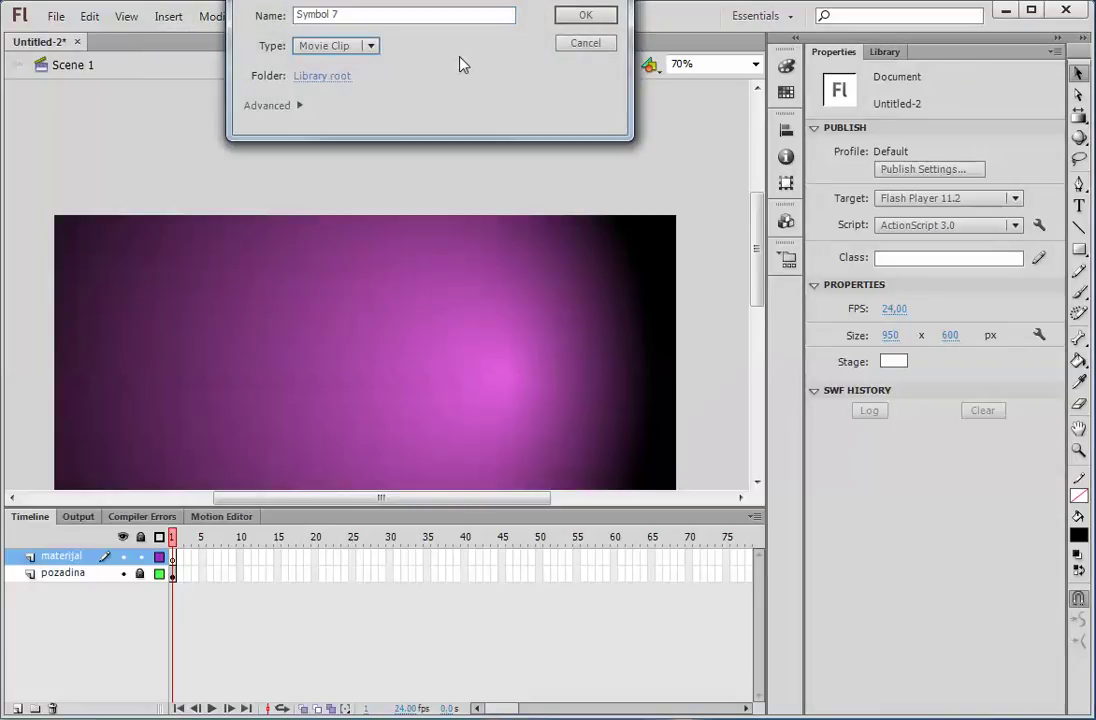
pyautogui.click(585, 18)
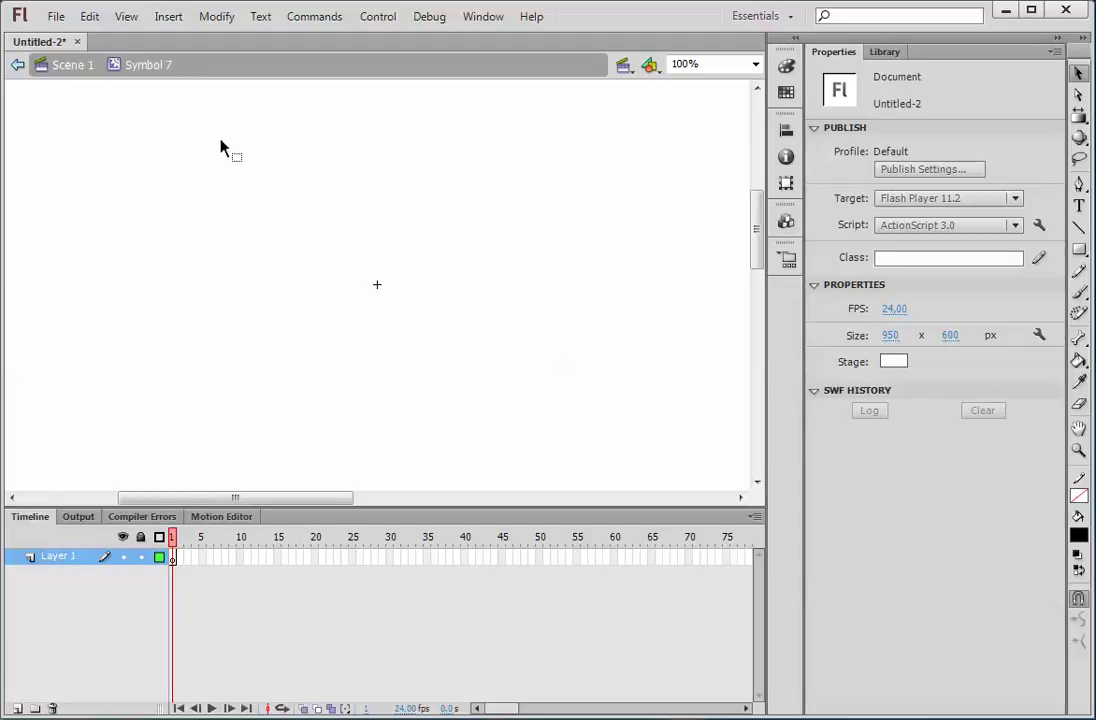
pyautogui.hotkey('ctrl', 'v')
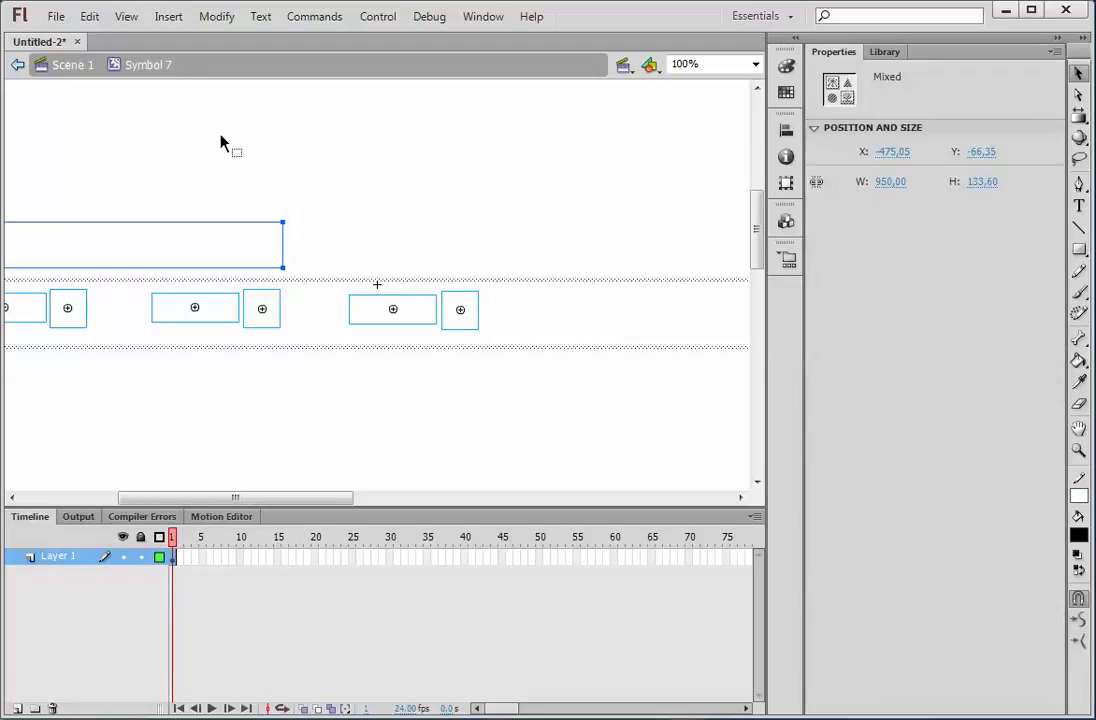
pyautogui.click(57, 66)
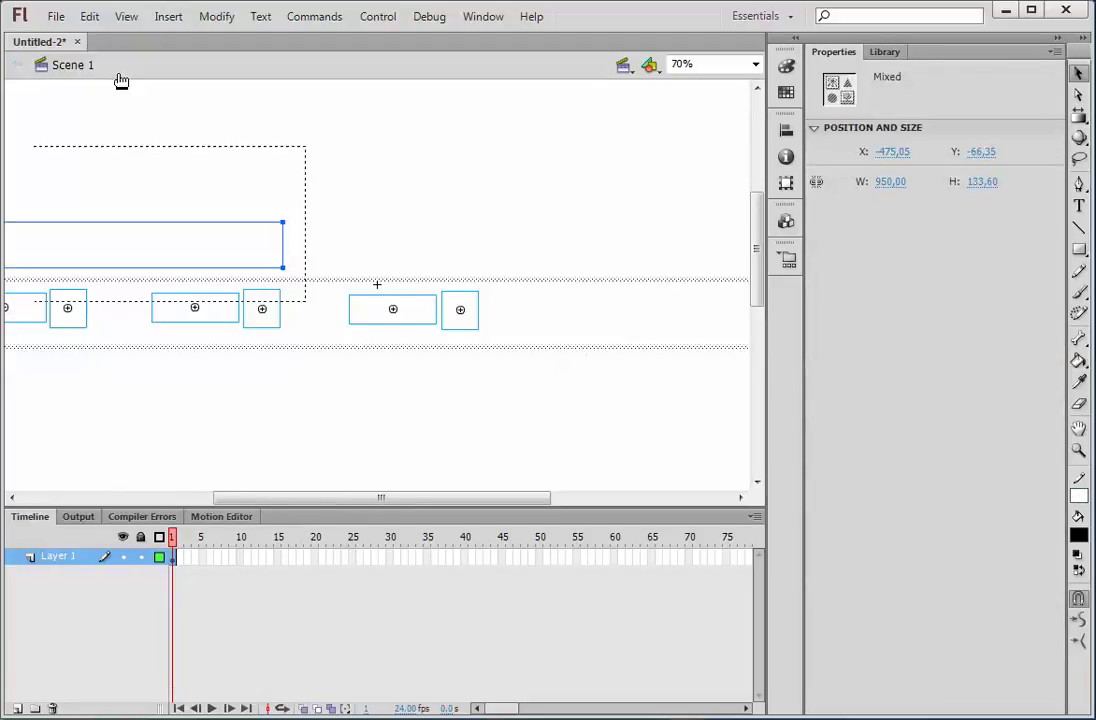
pyautogui.click(885, 53)
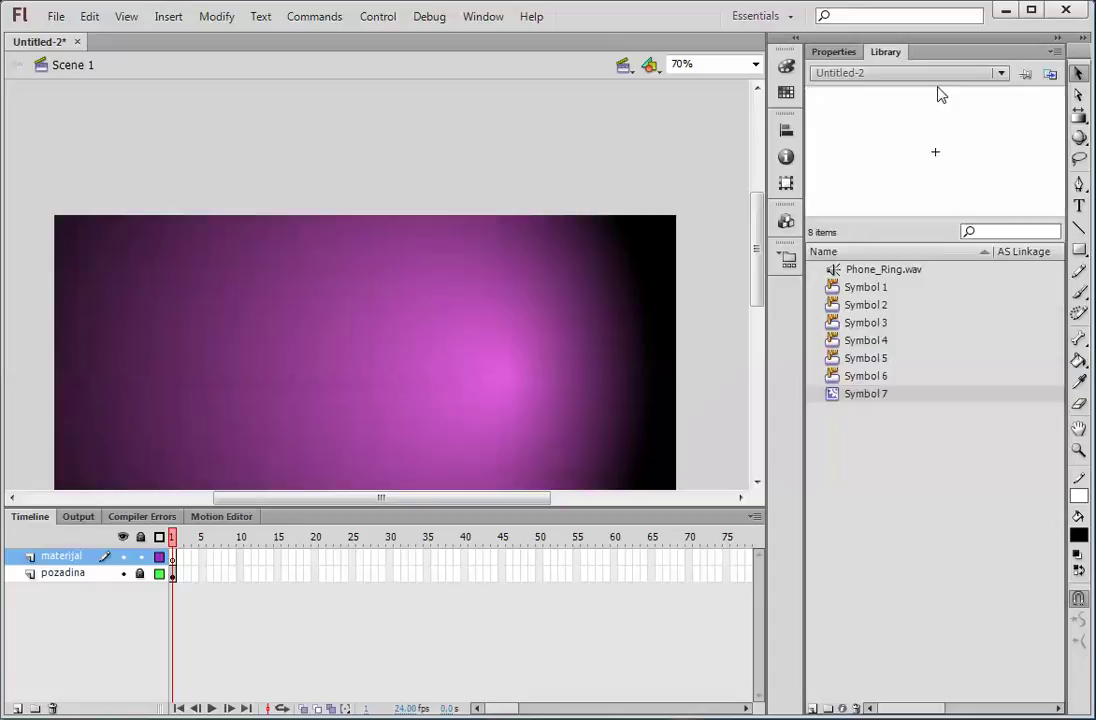
# Drag Symbol 7 from the Library to the top of the stage and name its instance heder.
pyautogui.moveTo(865, 396); pyautogui.dragTo(367, 264)
pyautogui.click(834, 51)
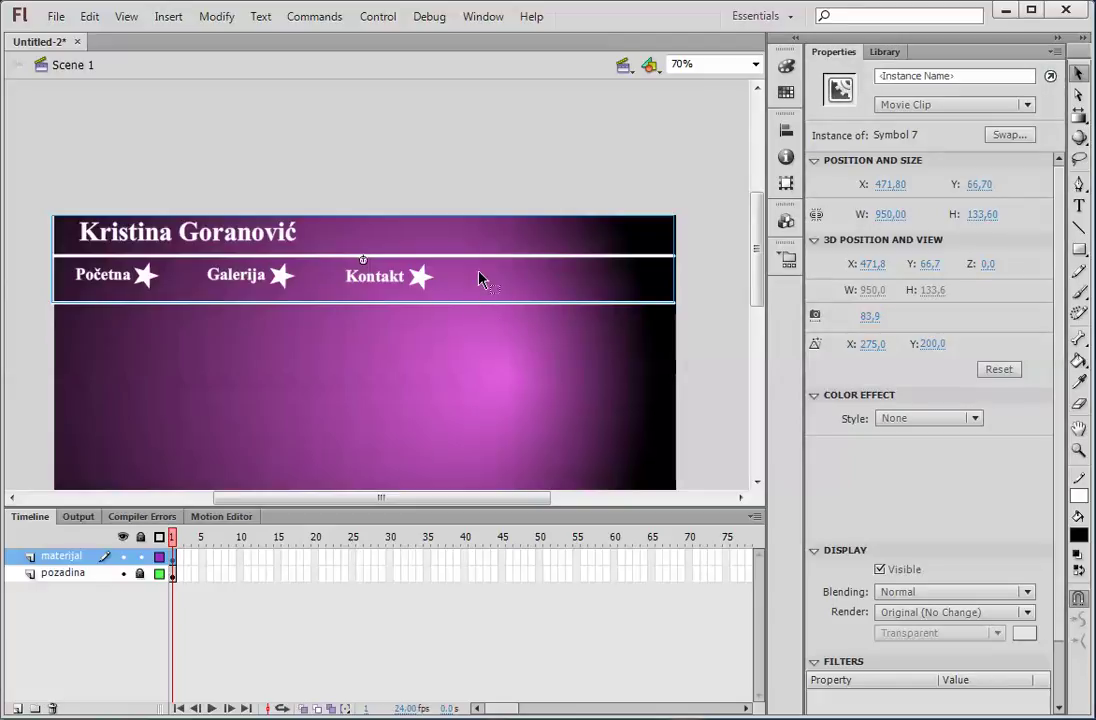
pyautogui.click(884, 77)
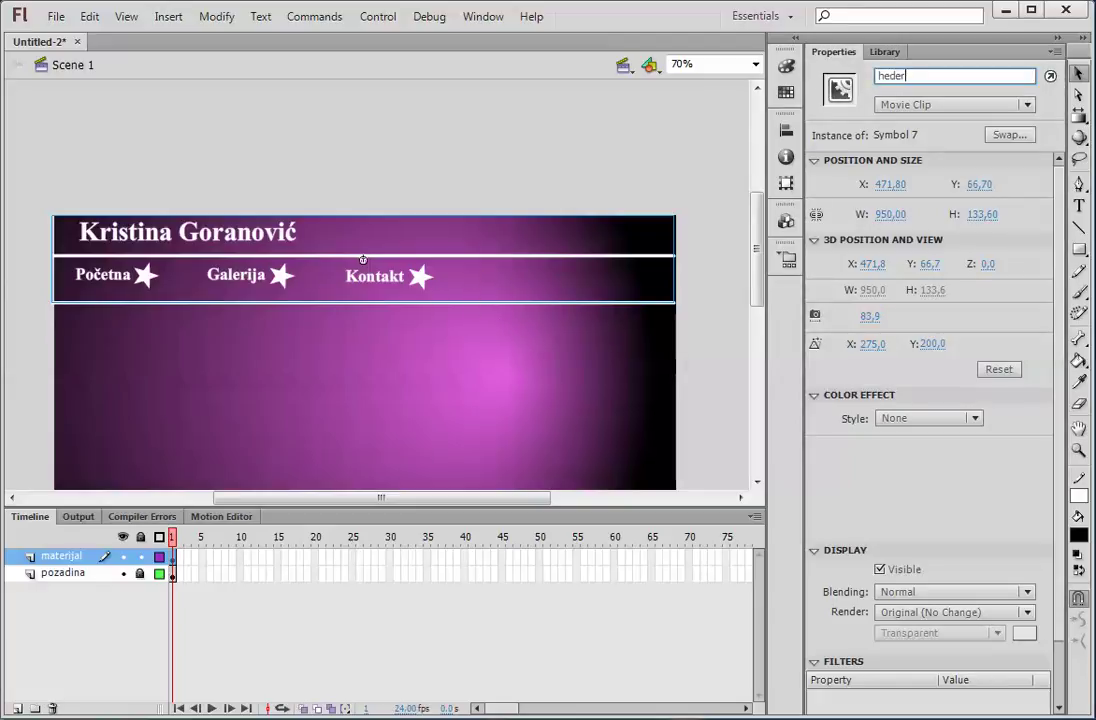
pyautogui.click(720, 325)
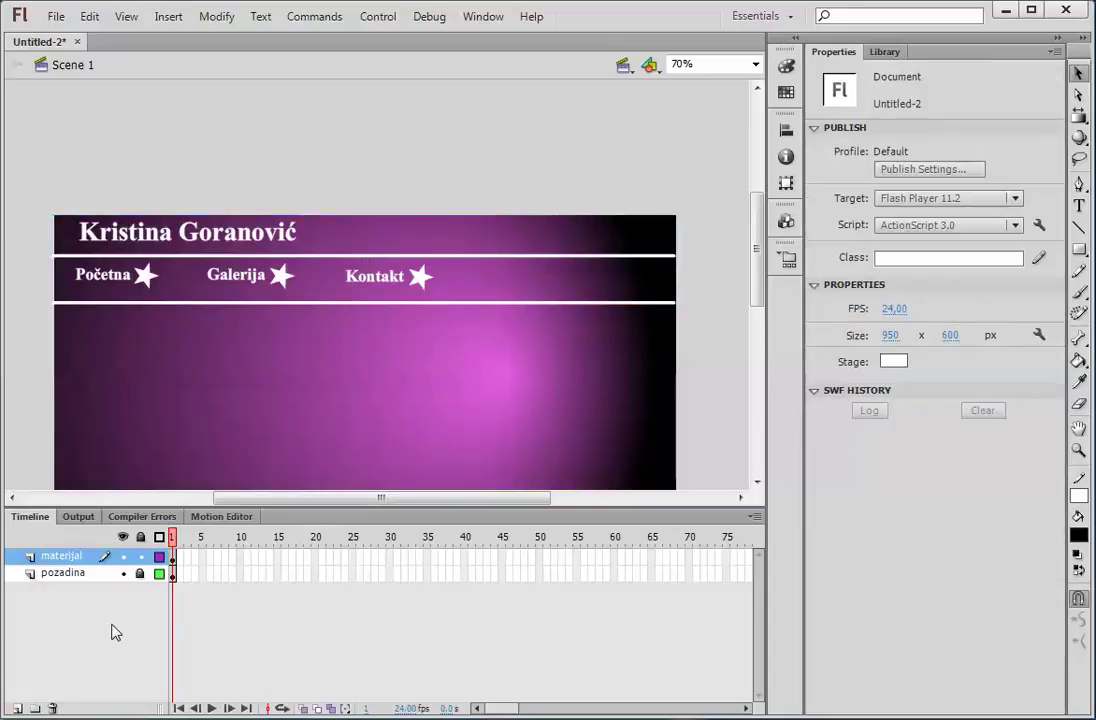
# Add a keyframe at frame 3 of the pozadina layer and lock it.
pyautogui.rightClick(188, 577)
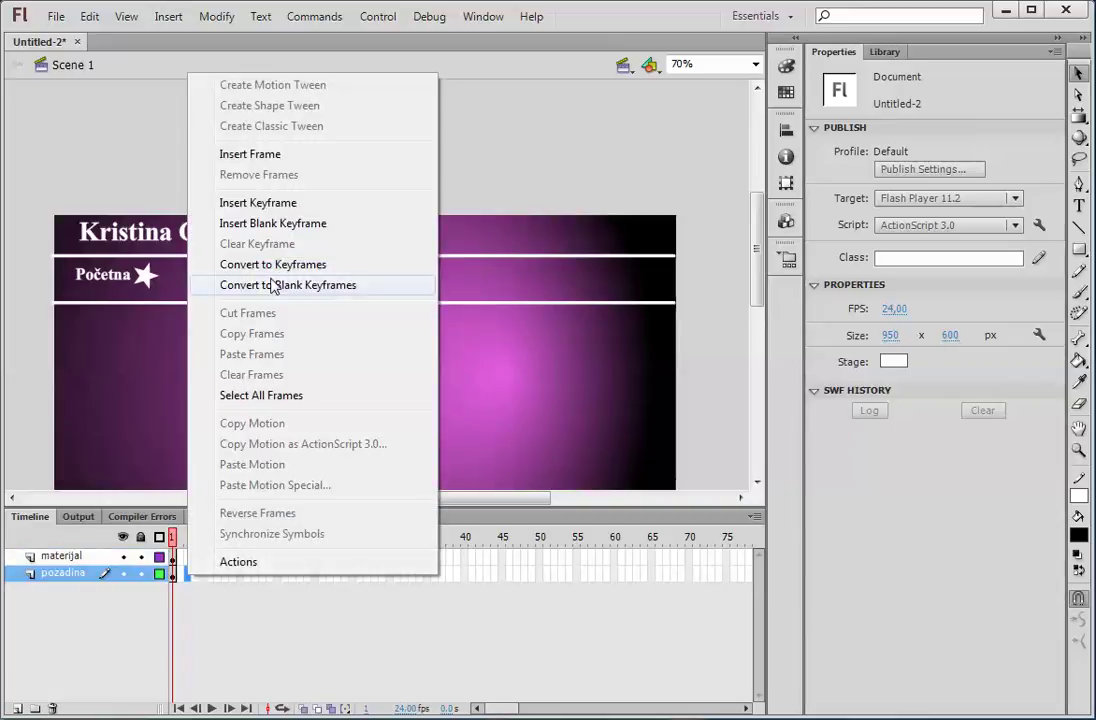
pyautogui.click(226, 202)
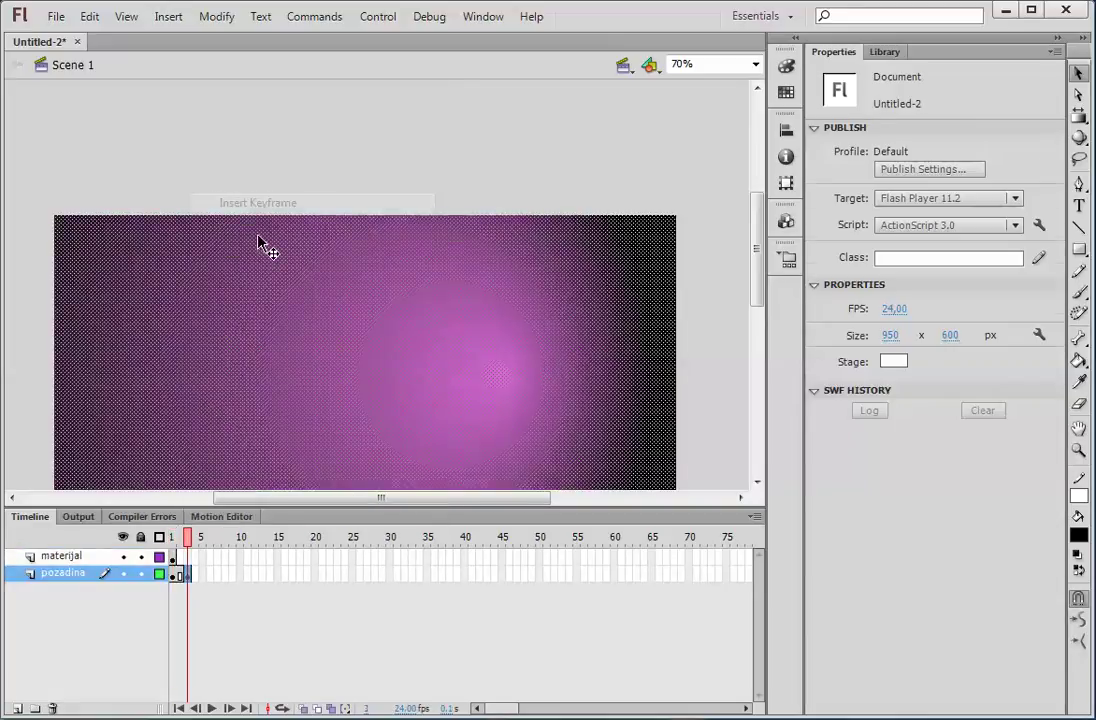
pyautogui.click(141, 574)
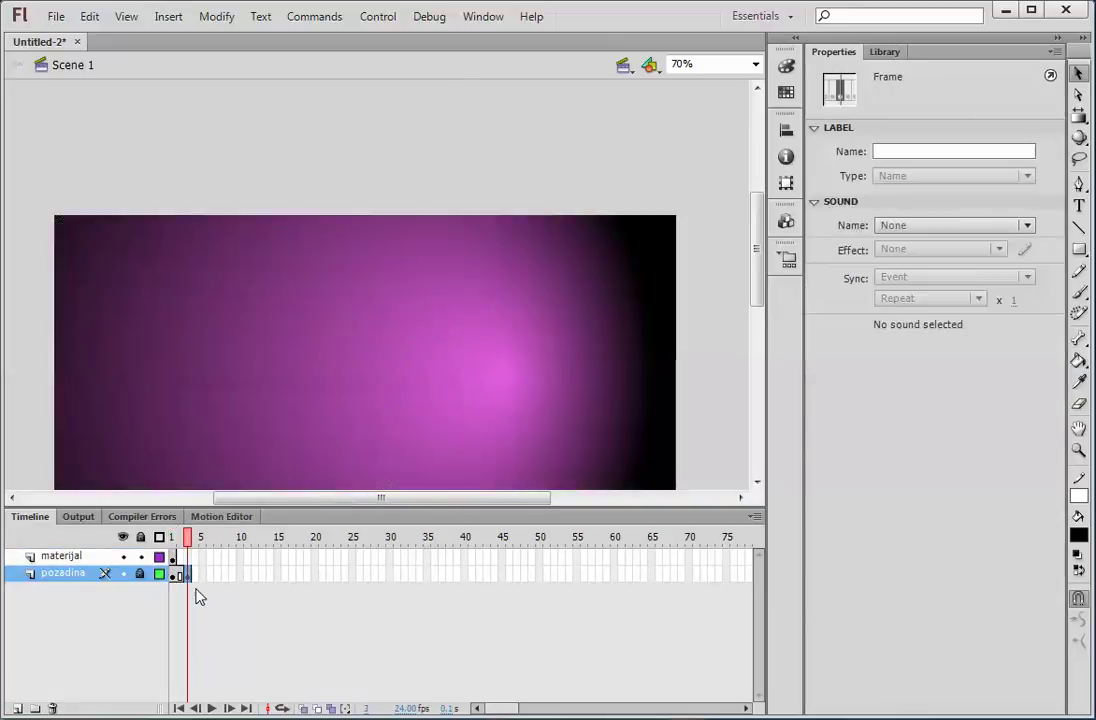
# Copy materijal's header frame 1 into frames 2 and 3, then return to frame 1.
pyautogui.click(172, 557)
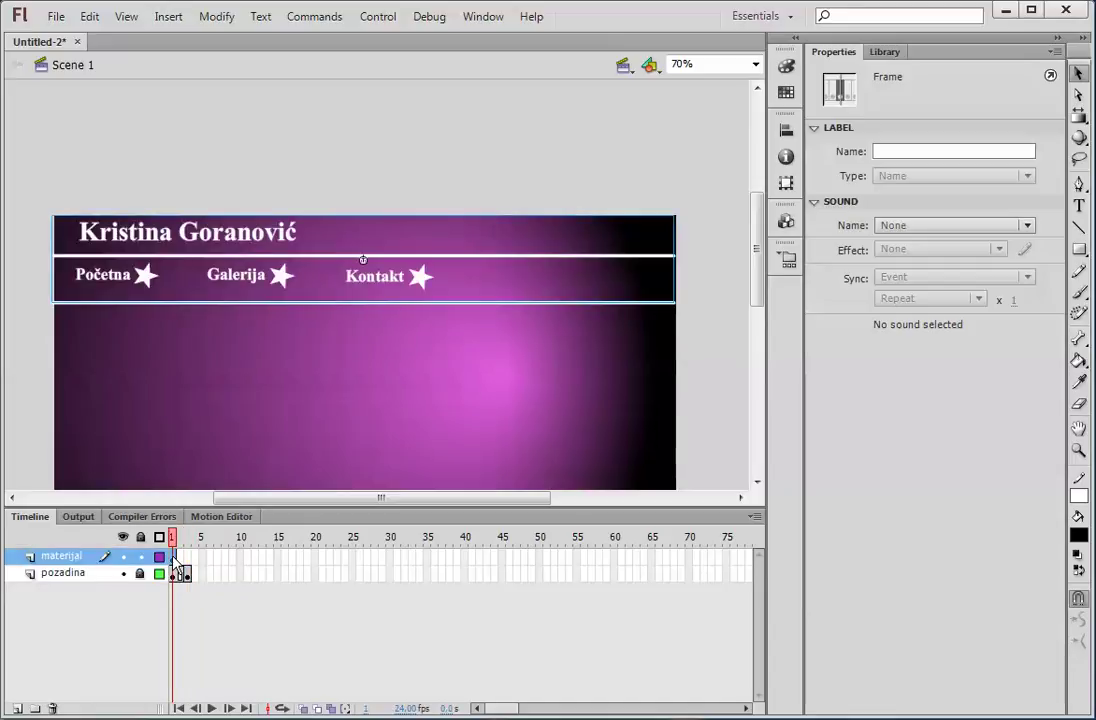
pyautogui.rightClick(174, 560)
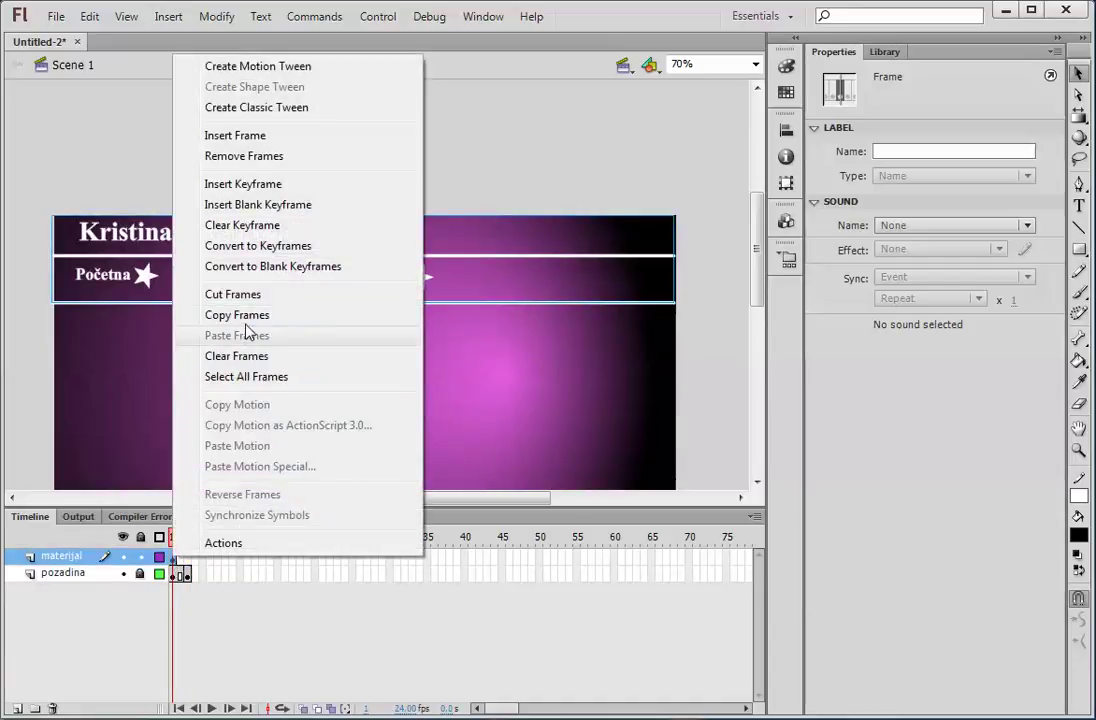
pyautogui.click(248, 318)
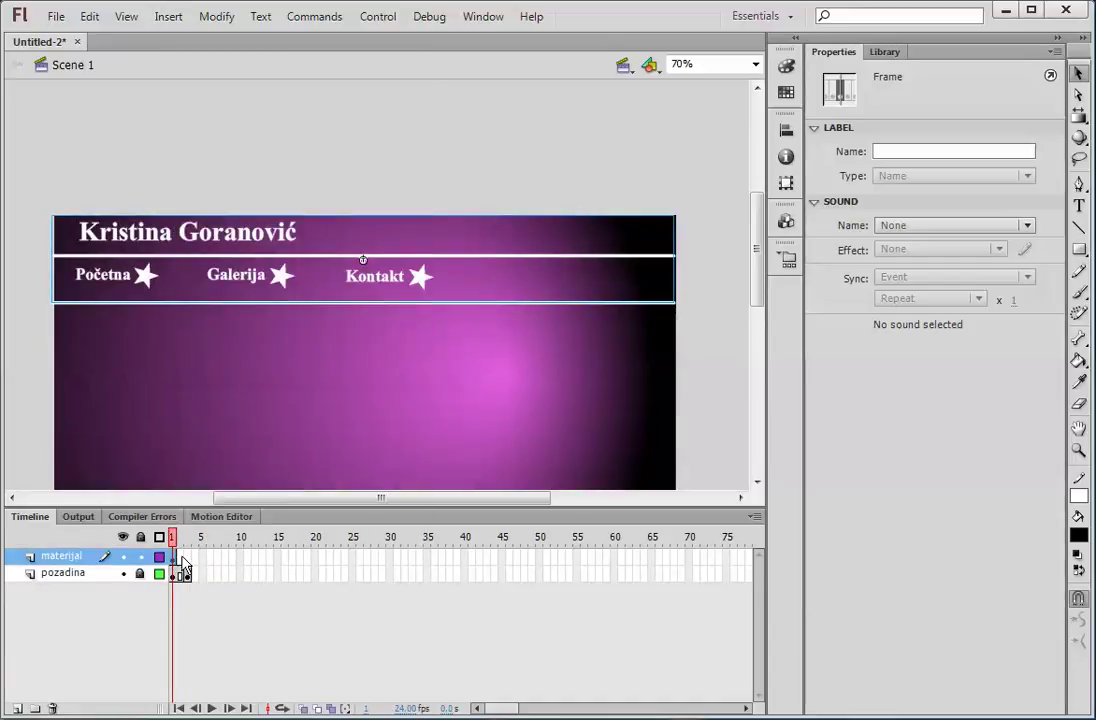
pyautogui.rightClick(181, 560)
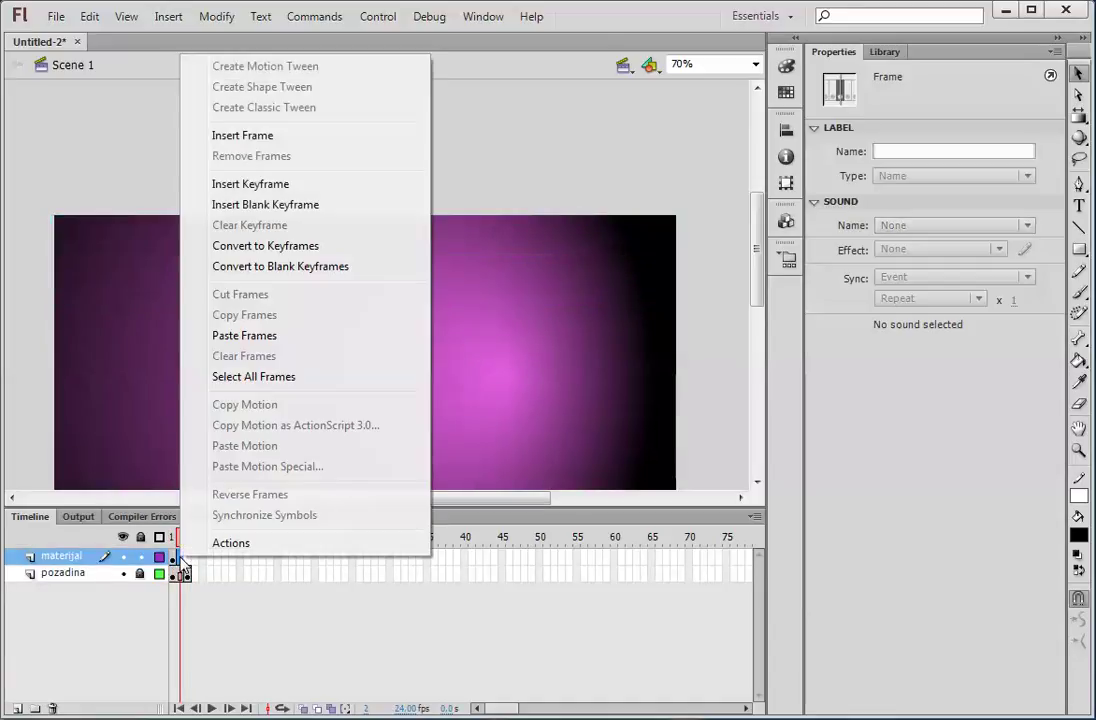
pyautogui.click(250, 335)
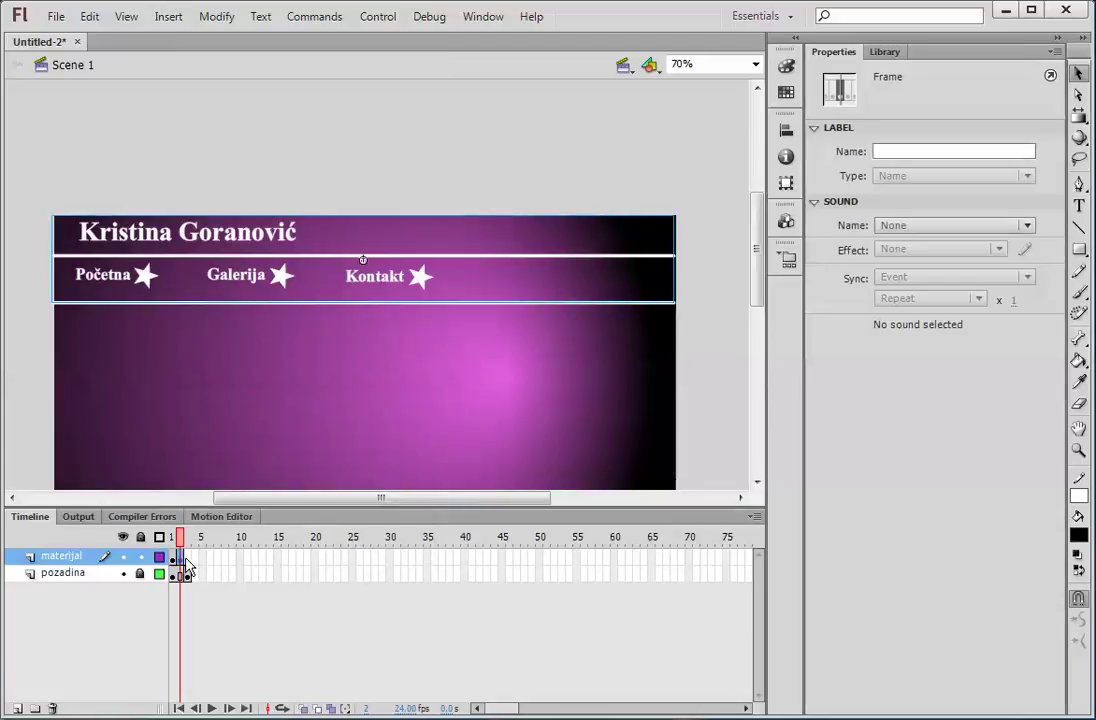
pyautogui.rightClick(187, 562)
pyautogui.click(258, 338)
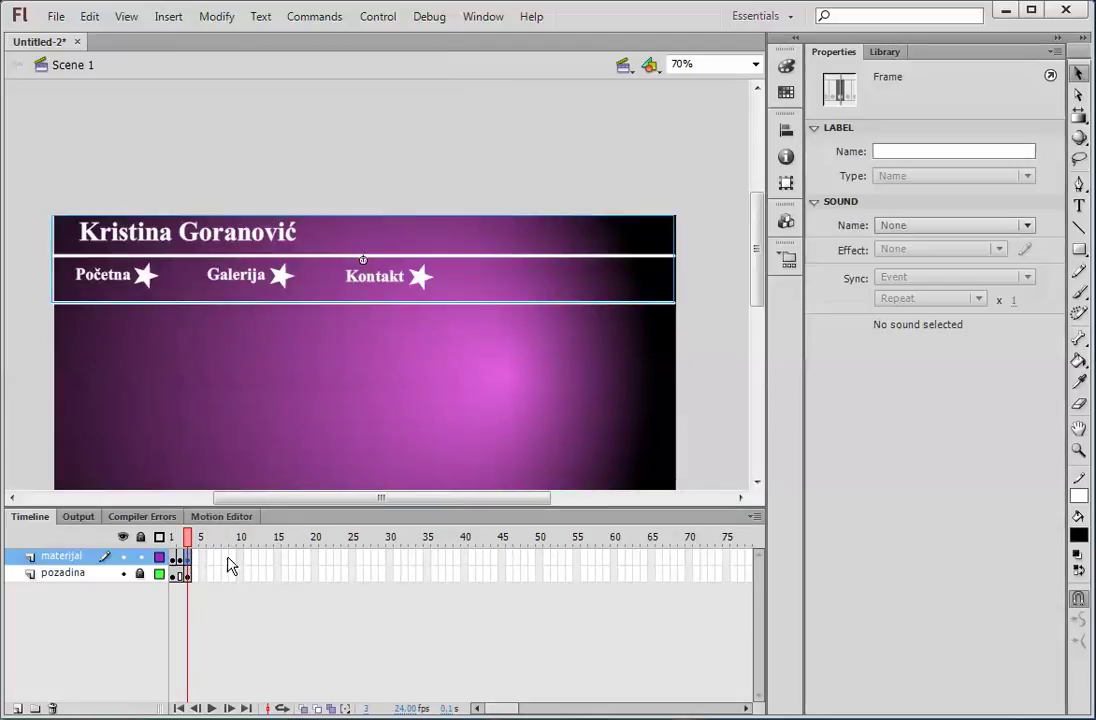
pyautogui.click(175, 560)
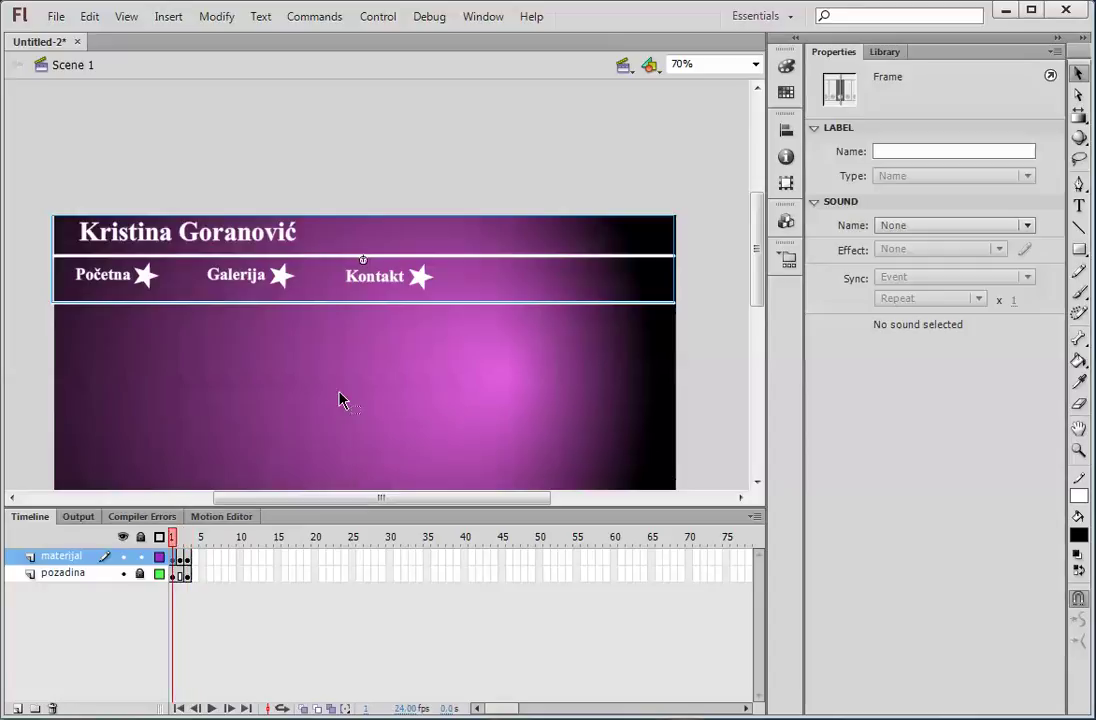
pyautogui.moveTo(758, 262); pyautogui.dragTo(758, 292)
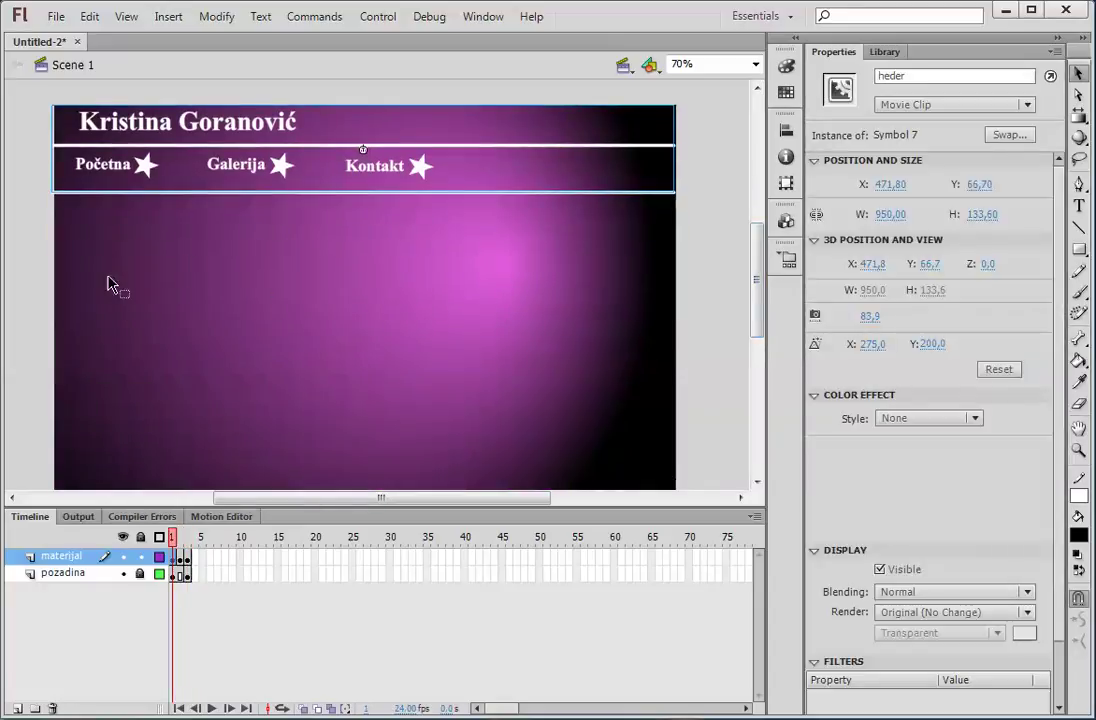
# Write 'Dobro došli na moj web sajt!' in white 25 pt text below the navigation.
pyautogui.click(1082, 207)
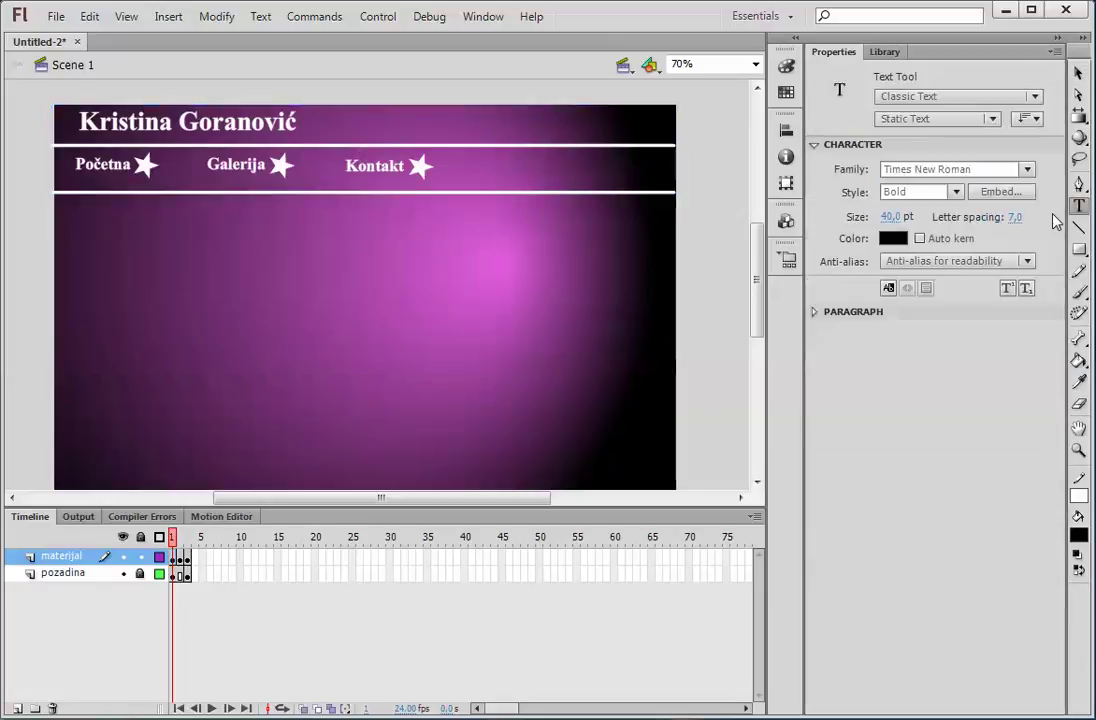
pyautogui.click(896, 240)
pyautogui.click(907, 352)
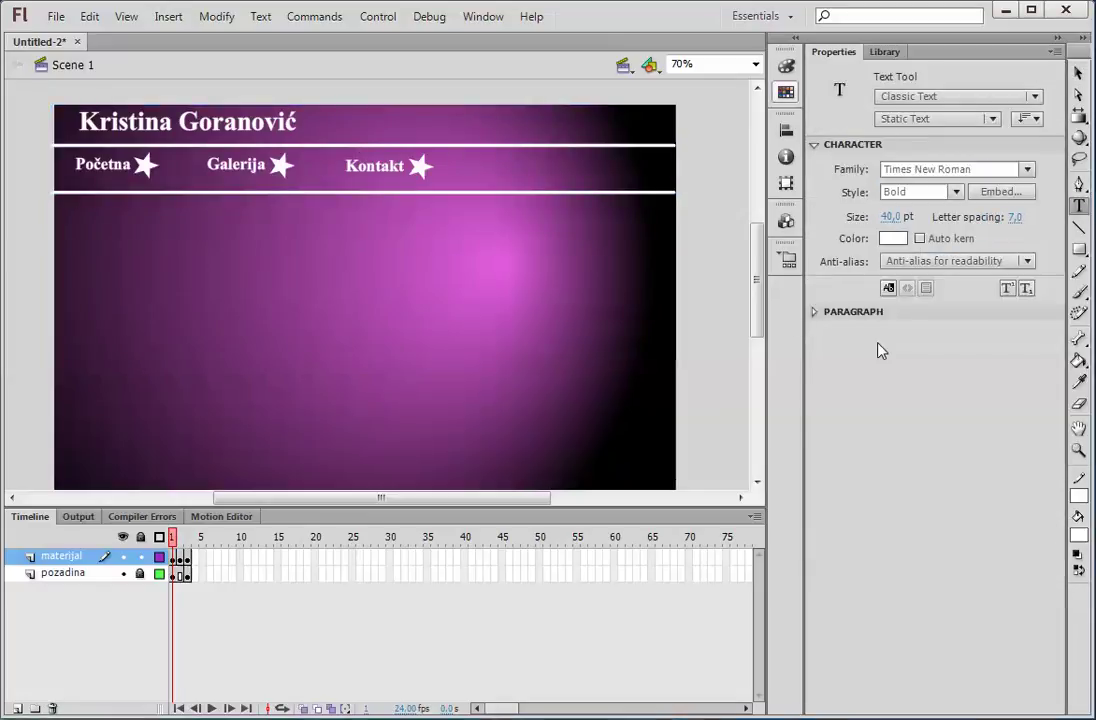
pyautogui.click(889, 216)
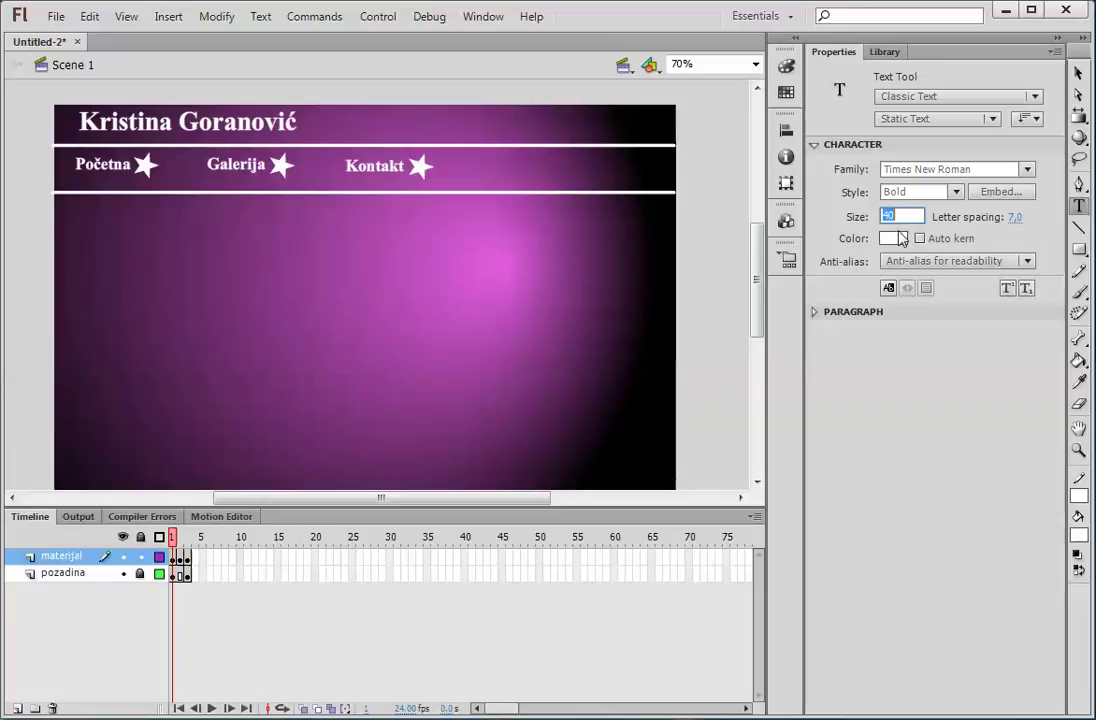
pyautogui.press('Return')
pyautogui.click(105, 218)
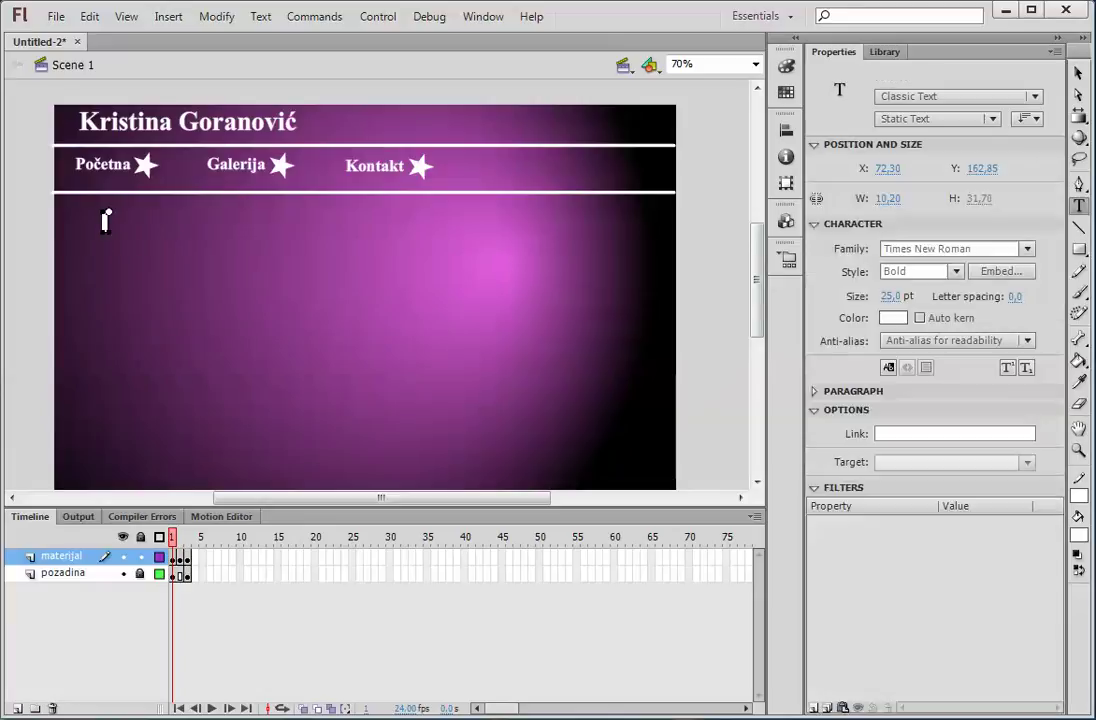
pyautogui.write('Do')
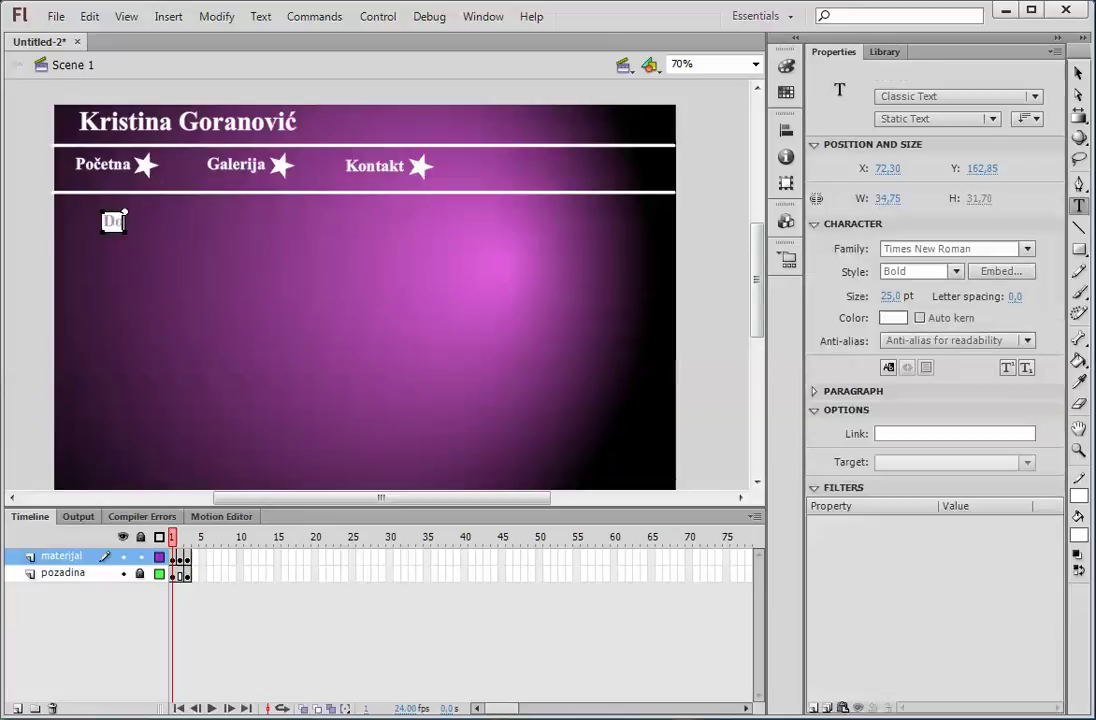
pyautogui.write('bro do')
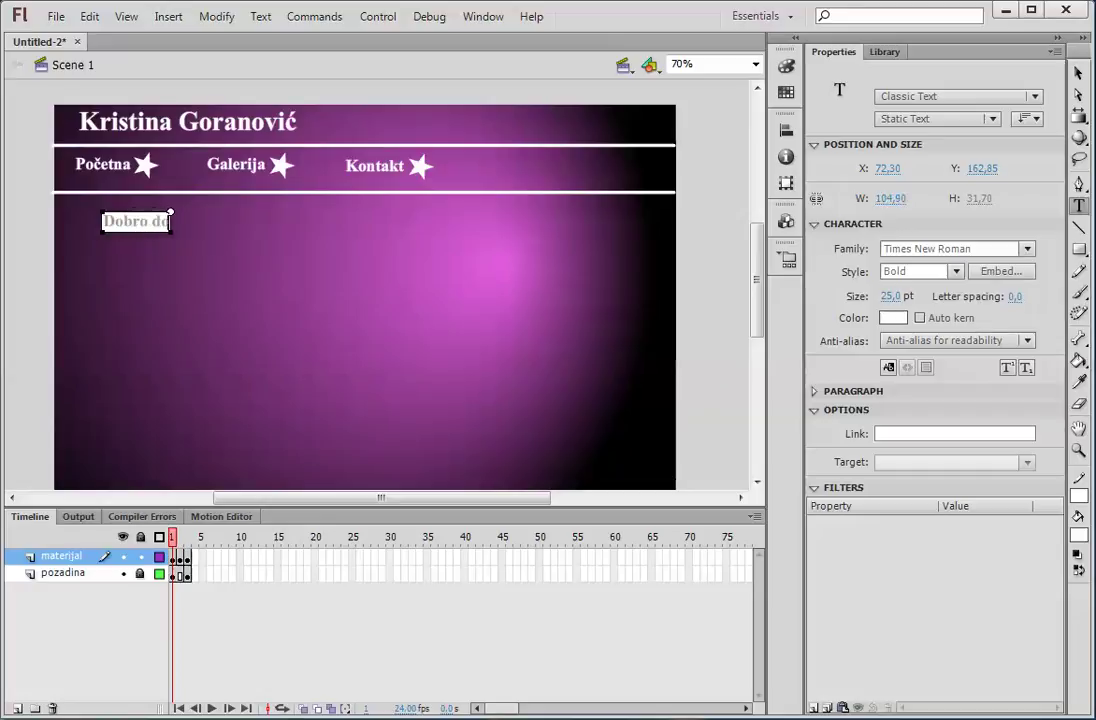
pyautogui.write('šli na moj web saj')
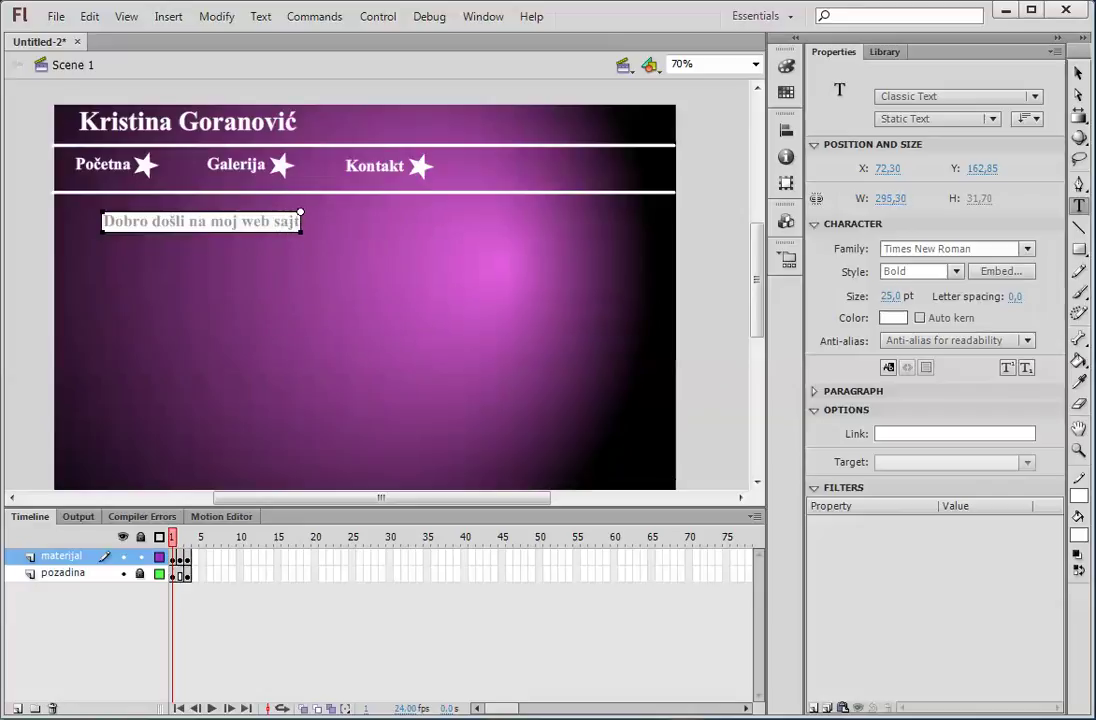
pyautogui.write('t!')
# Shift the welcome text further left and go to frame 2.
pyautogui.click(1079, 70)
pyautogui.moveTo(175, 228); pyautogui.dragTo(150, 232)
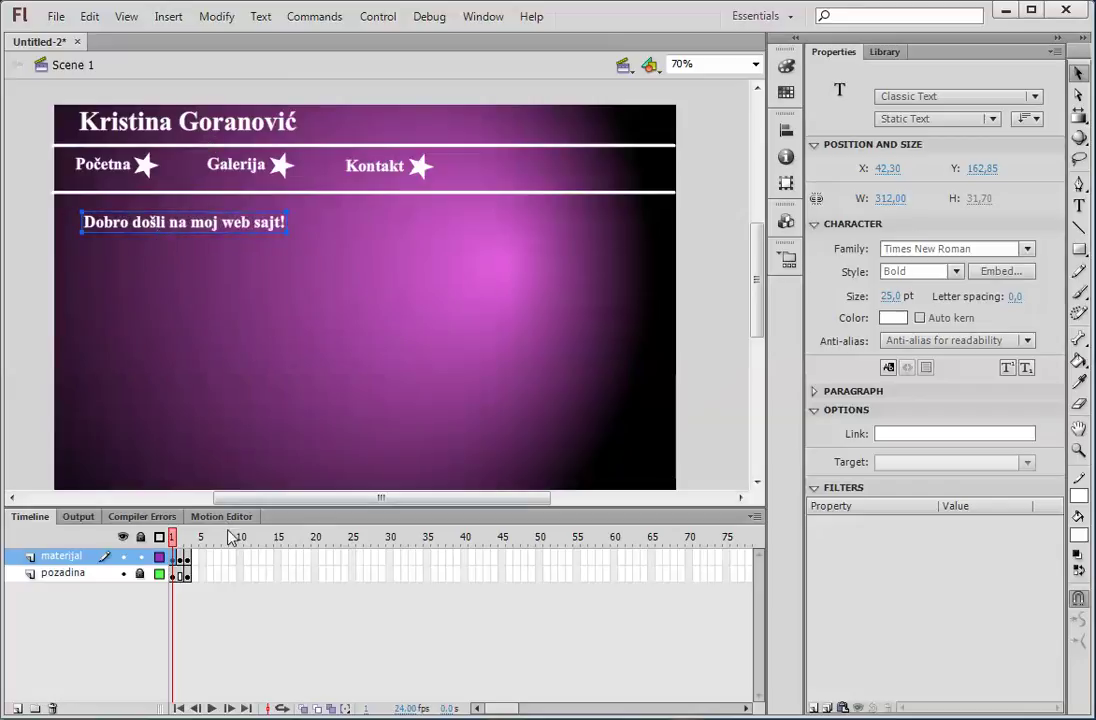
pyautogui.click(181, 557)
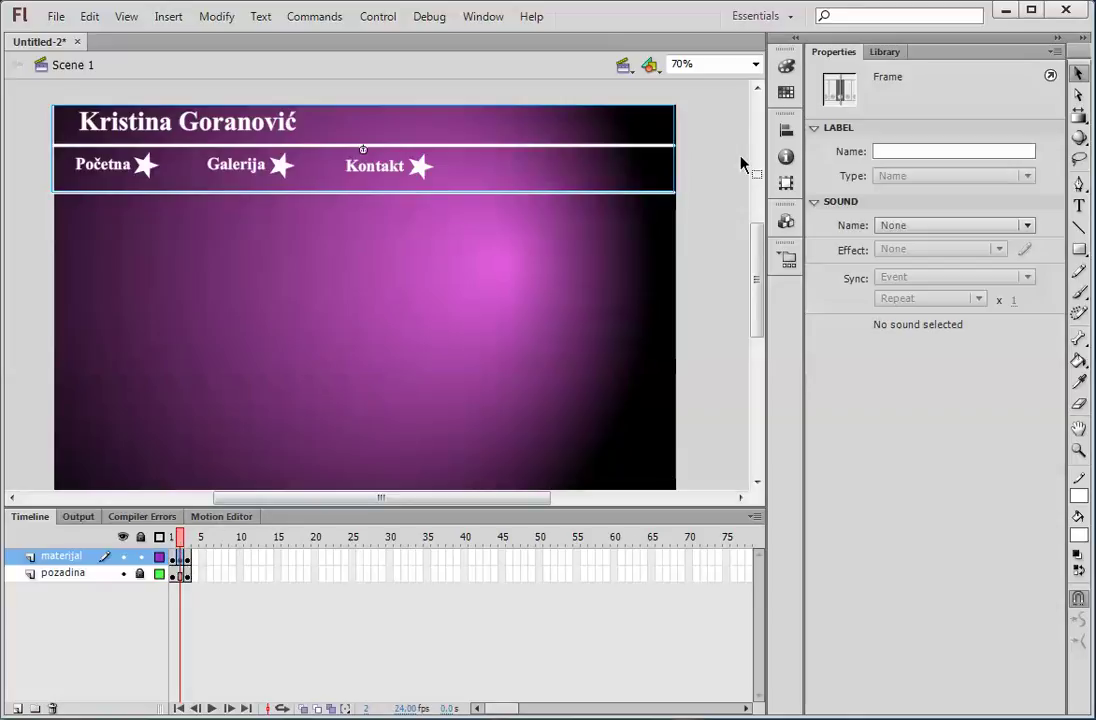
# Import Koala.jpg and Penguins - Copy.jpg from Sample Pictures into the library.
pyautogui.click(56, 17)
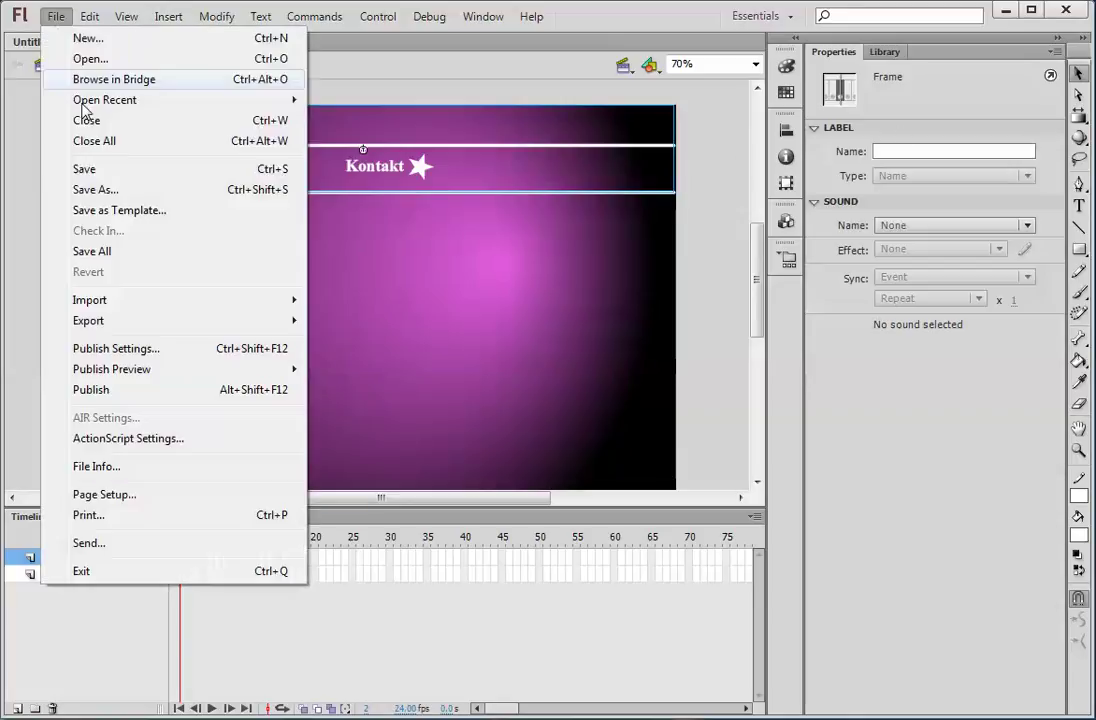
pyautogui.click(380, 320)
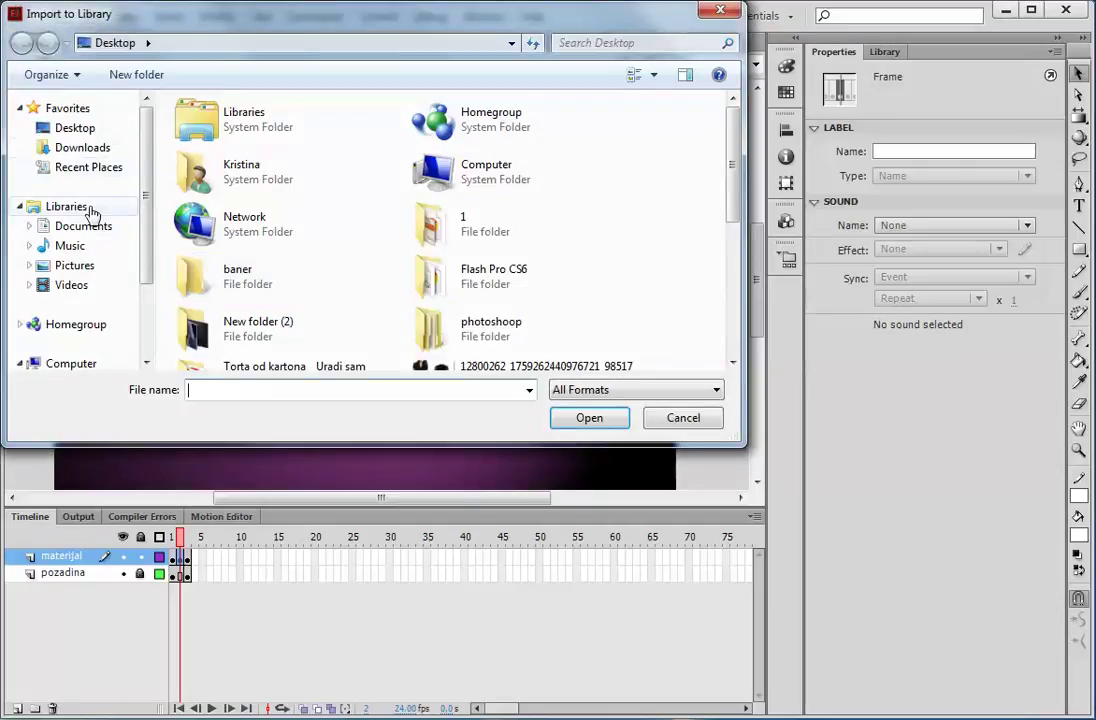
pyautogui.click(100, 265)
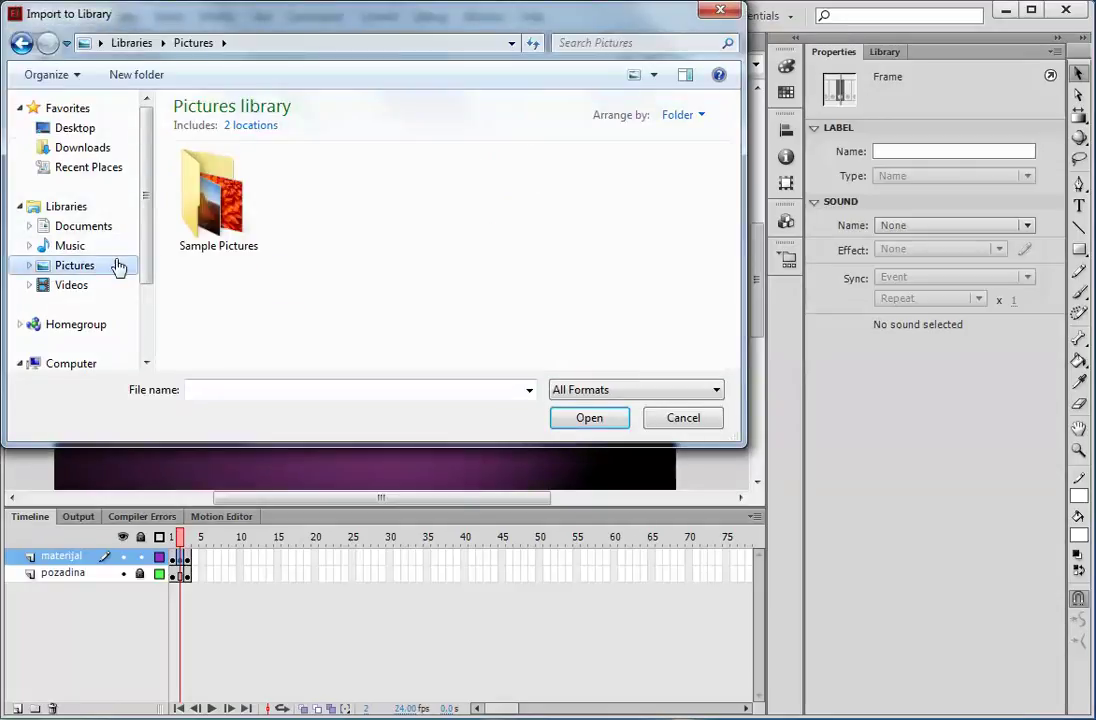
pyautogui.doubleClick(220, 190)
pyautogui.click(233, 310)
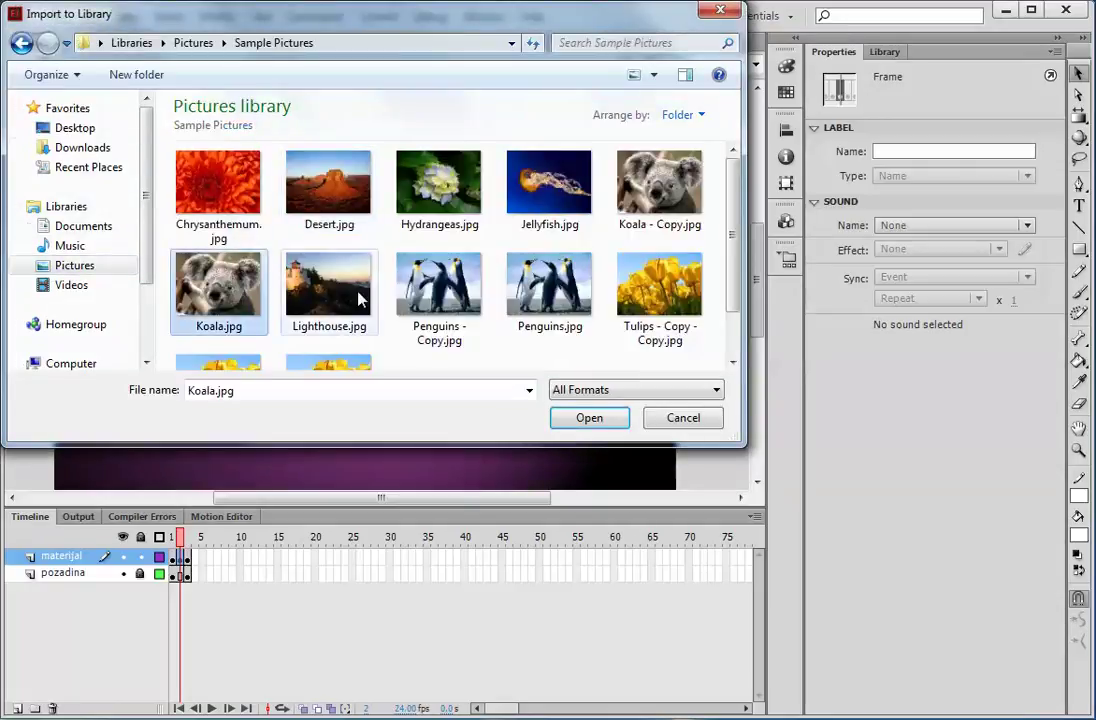
pyautogui.keyDown('ctrl'); pyautogui.click(437, 288); pyautogui.keyUp('ctrl')
pyautogui.click(604, 420)
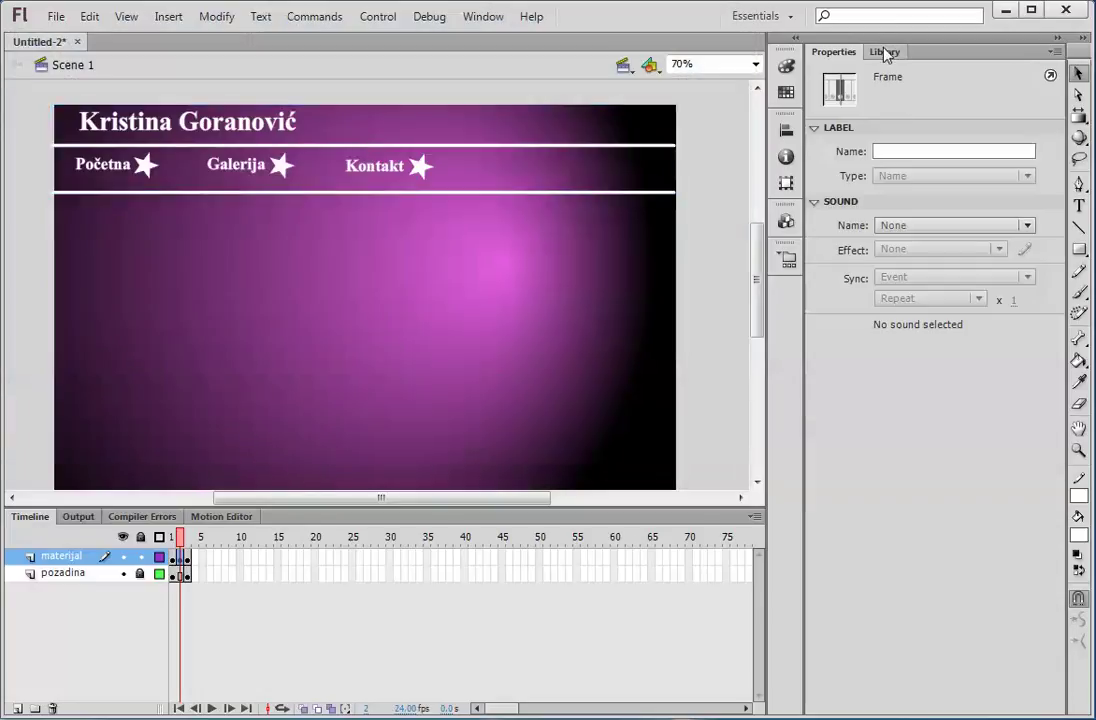
pyautogui.click(884, 51)
# Place Koala.jpg on frame 2 and shrink it with Free Transform.
pyautogui.moveTo(861, 275); pyautogui.dragTo(614, 262)
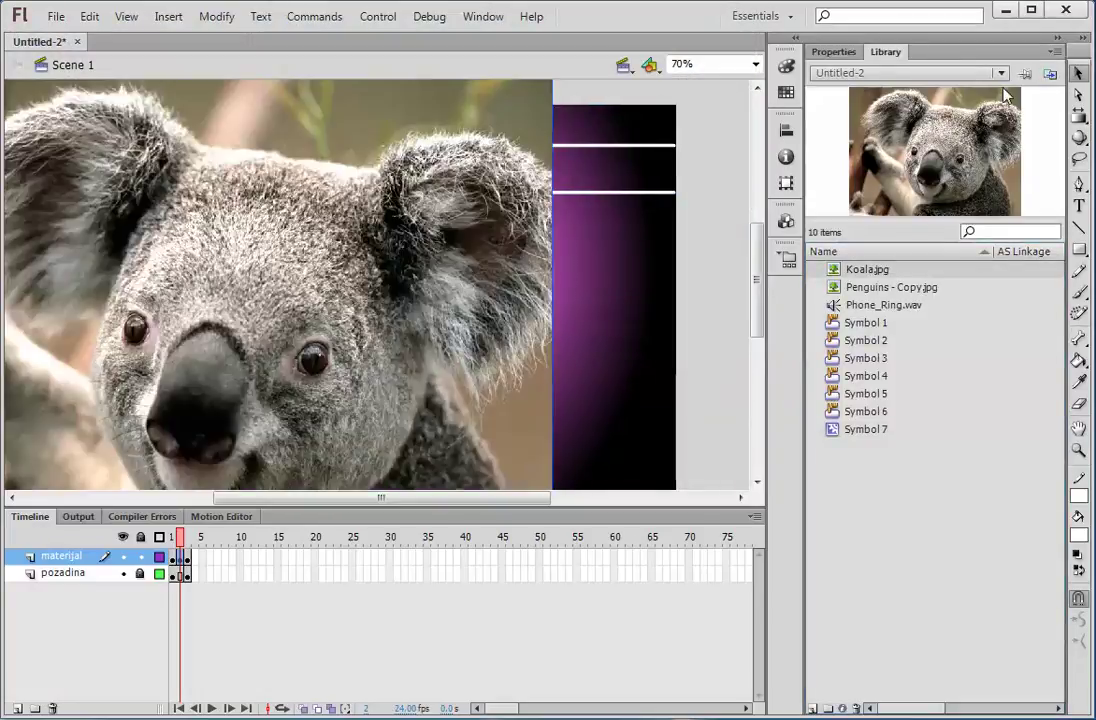
pyautogui.click(1079, 115)
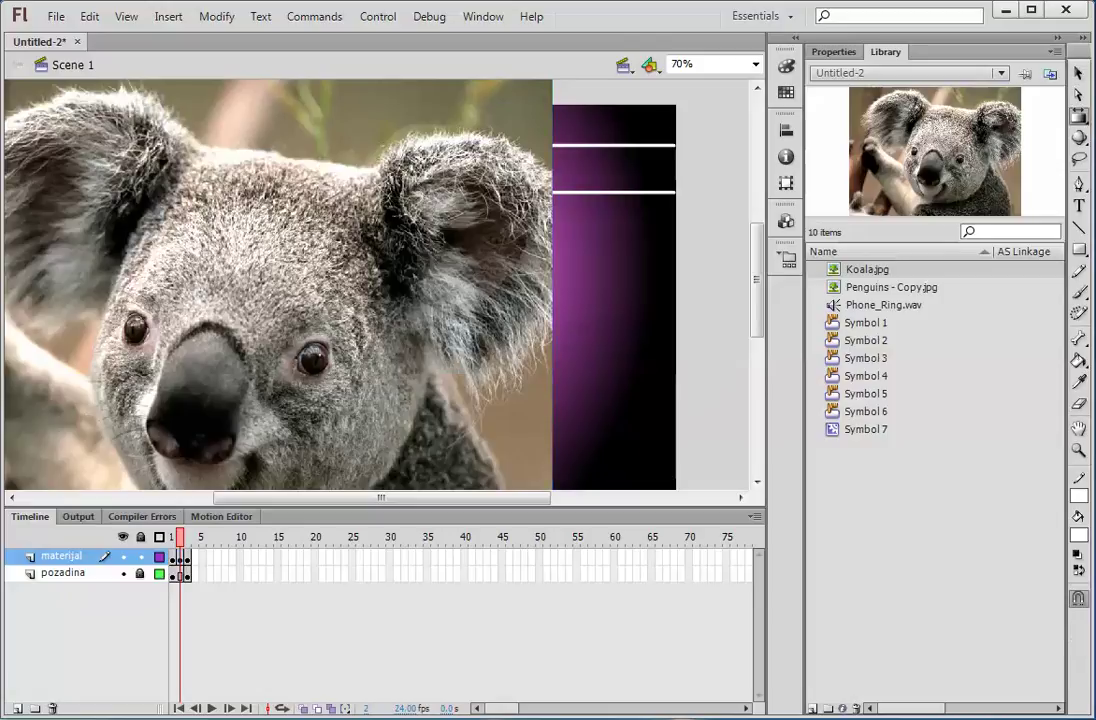
pyautogui.moveTo(1088, 129); pyautogui.dragTo(960, 113)
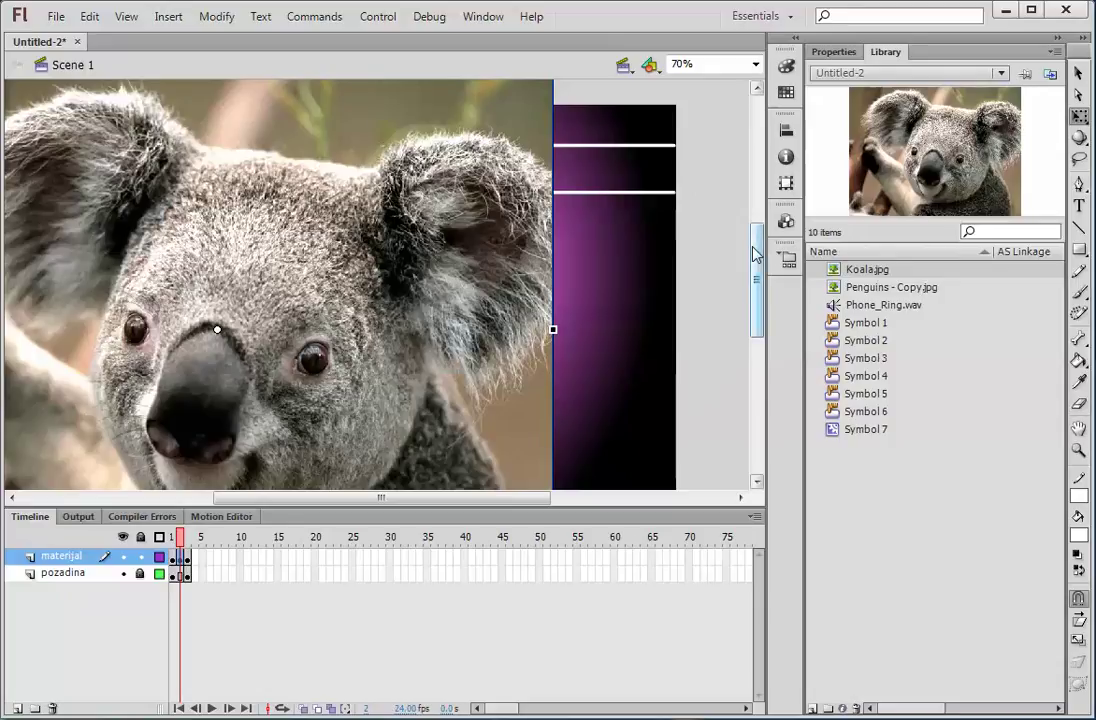
pyautogui.scroll(2, 754, 252)
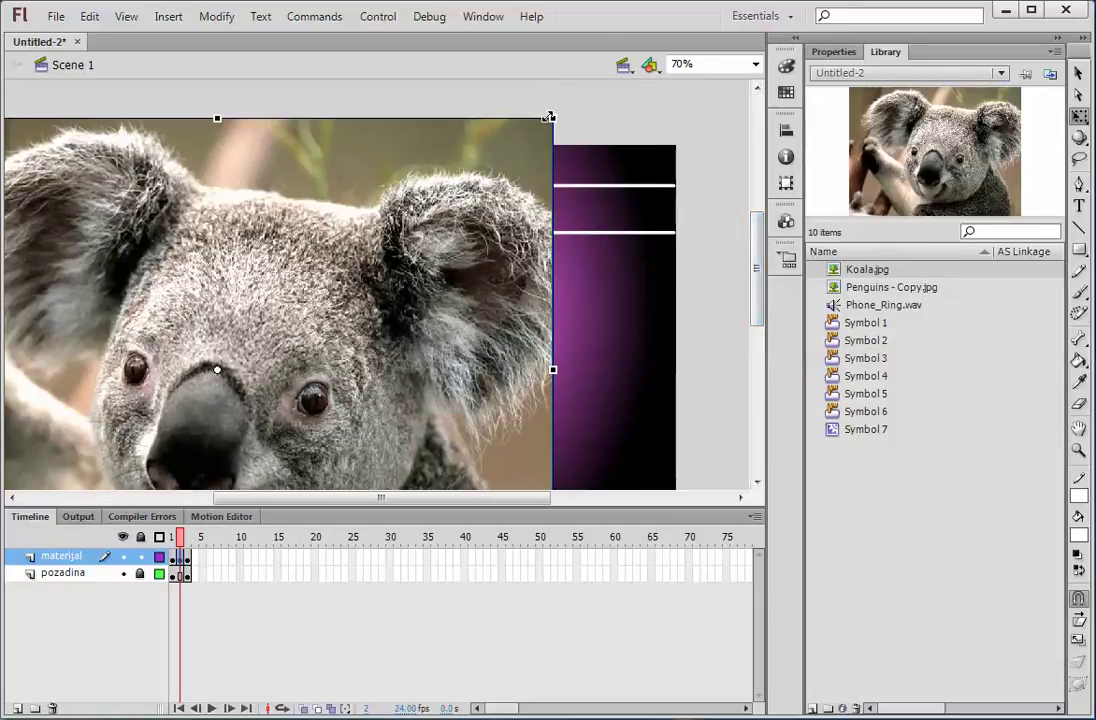
pyautogui.moveTo(550, 119); pyautogui.dragTo(349, 271)
pyautogui.click(714, 281)
# Place Penguins - Copy.jpg beside the koala, resizing and aligning its top to match.
pyautogui.moveTo(890, 287); pyautogui.dragTo(555, 326)
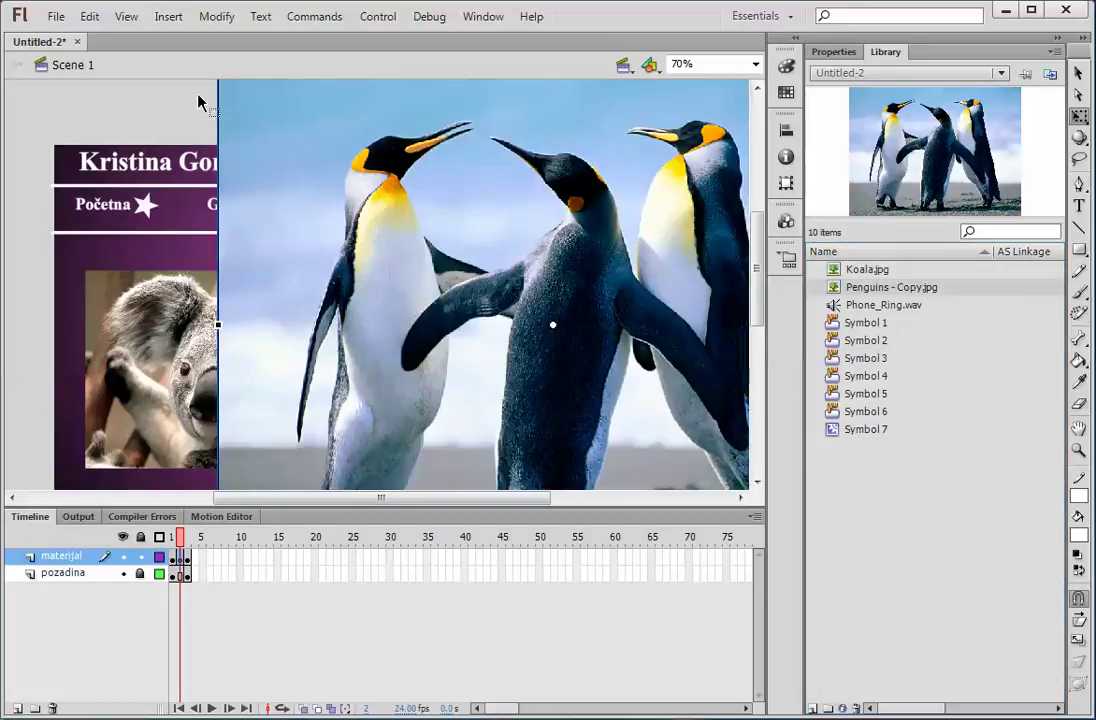
pyautogui.scroll(2, 650, 230)
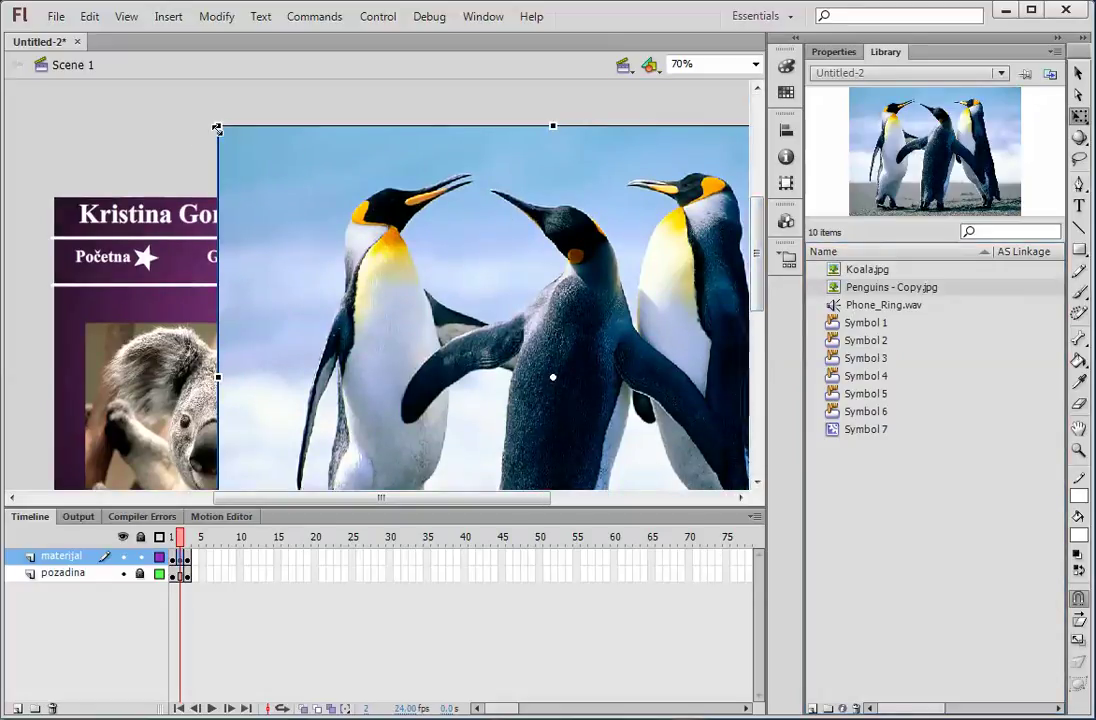
pyautogui.moveTo(217, 128); pyautogui.dragTo(432, 287)
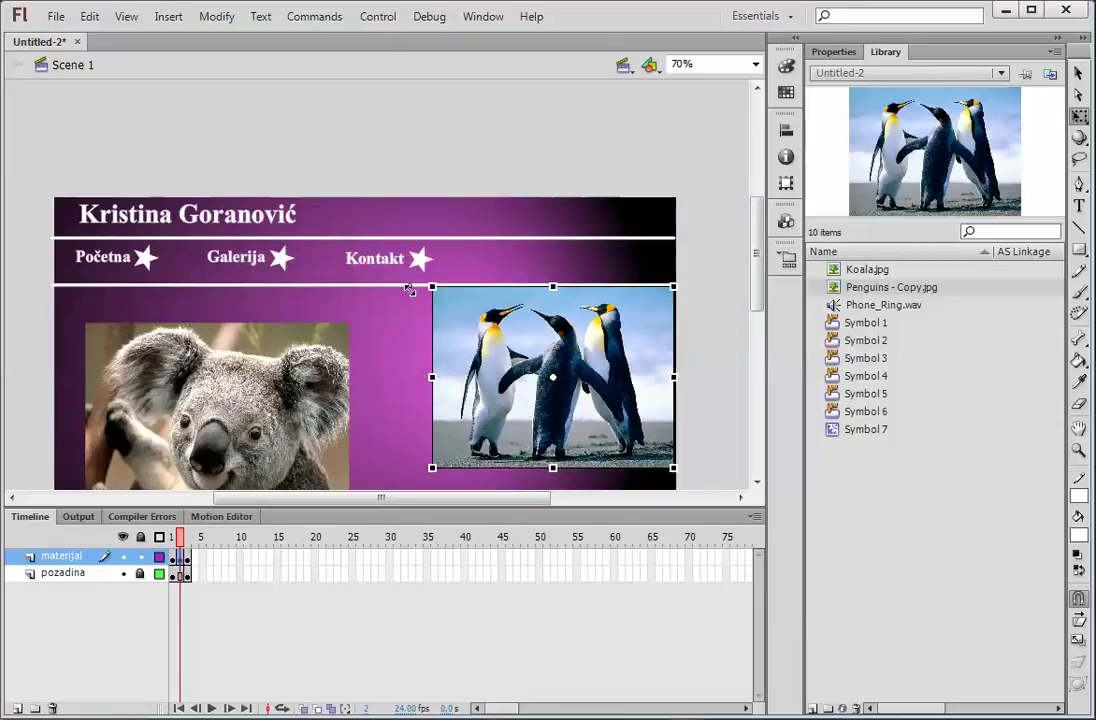
pyautogui.scroll(-5, 650, 248)
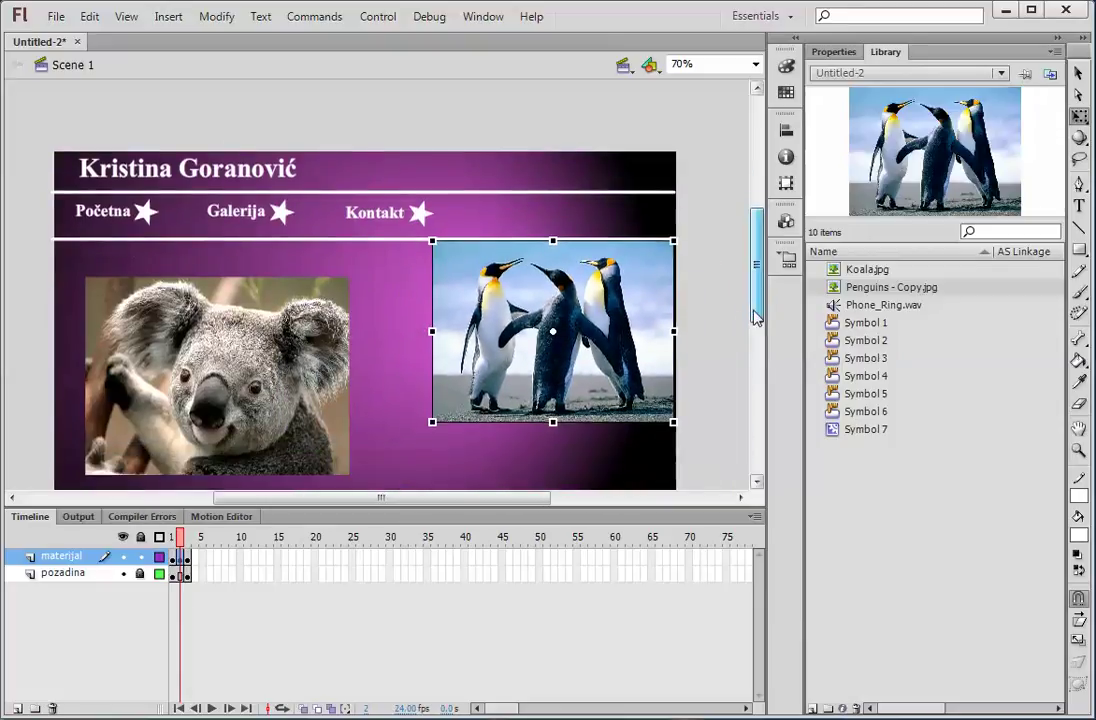
pyautogui.moveTo(572, 270); pyautogui.dragTo(551, 284)
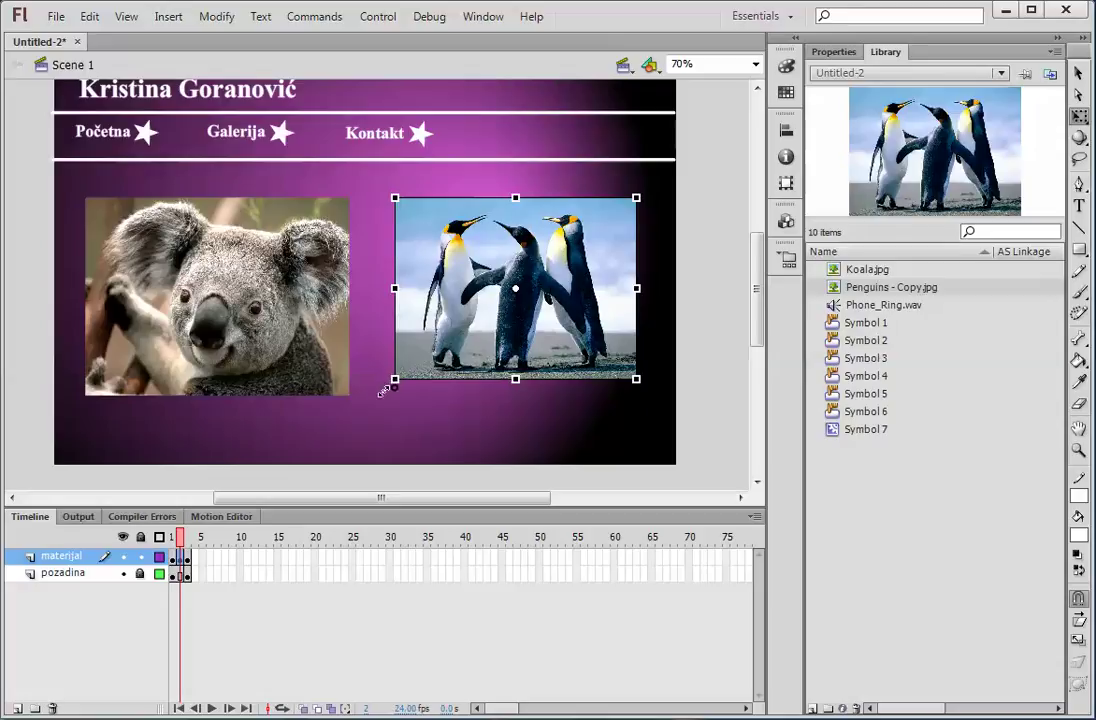
pyautogui.moveTo(383, 391); pyautogui.dragTo(382, 392)
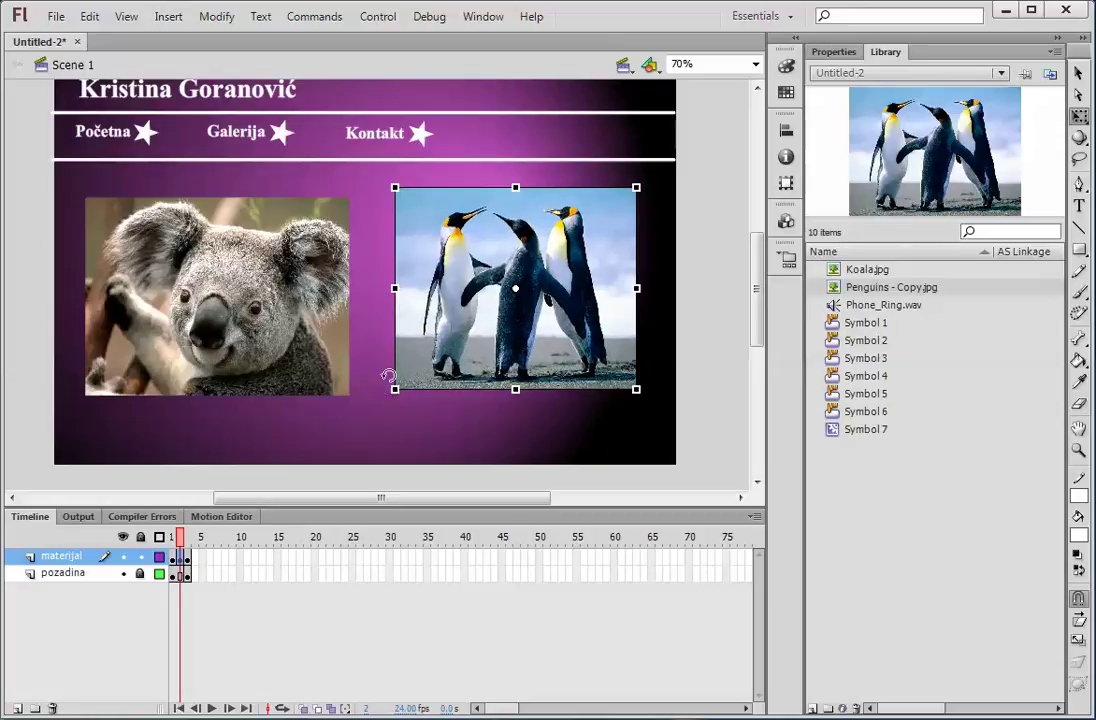
pyautogui.click(89, 16)
pyautogui.click(100, 38)
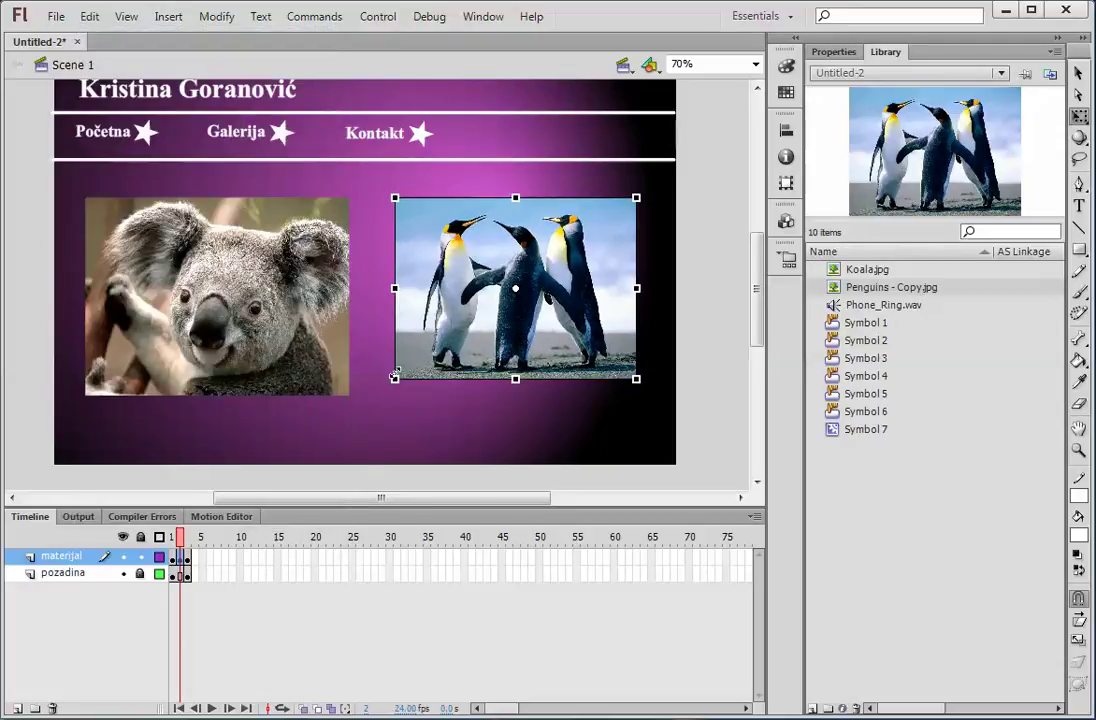
pyautogui.moveTo(382, 389)
pyautogui.mouseDown()
pyautogui.moveTo(411, 370)
pyautogui.moveTo(386, 385)
pyautogui.mouseUp()
pyautogui.click(702, 286)
pyautogui.click(455, 375)
pyautogui.moveTo(395, 379); pyautogui.dragTo(385, 386)
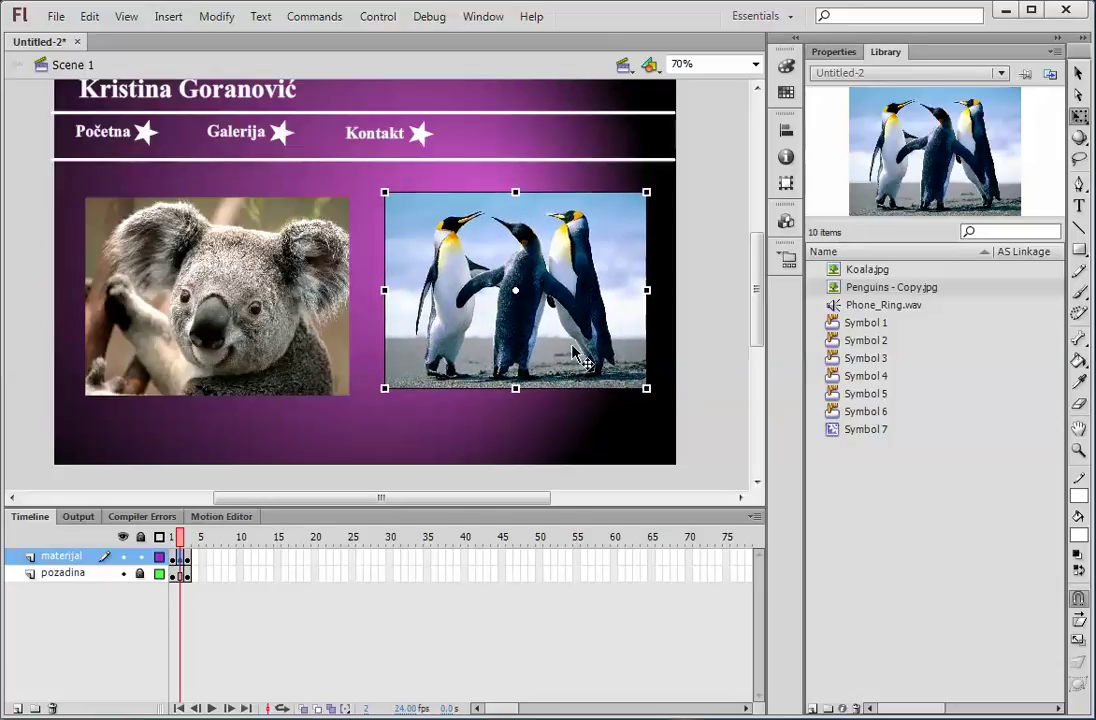
pyautogui.click(697, 347)
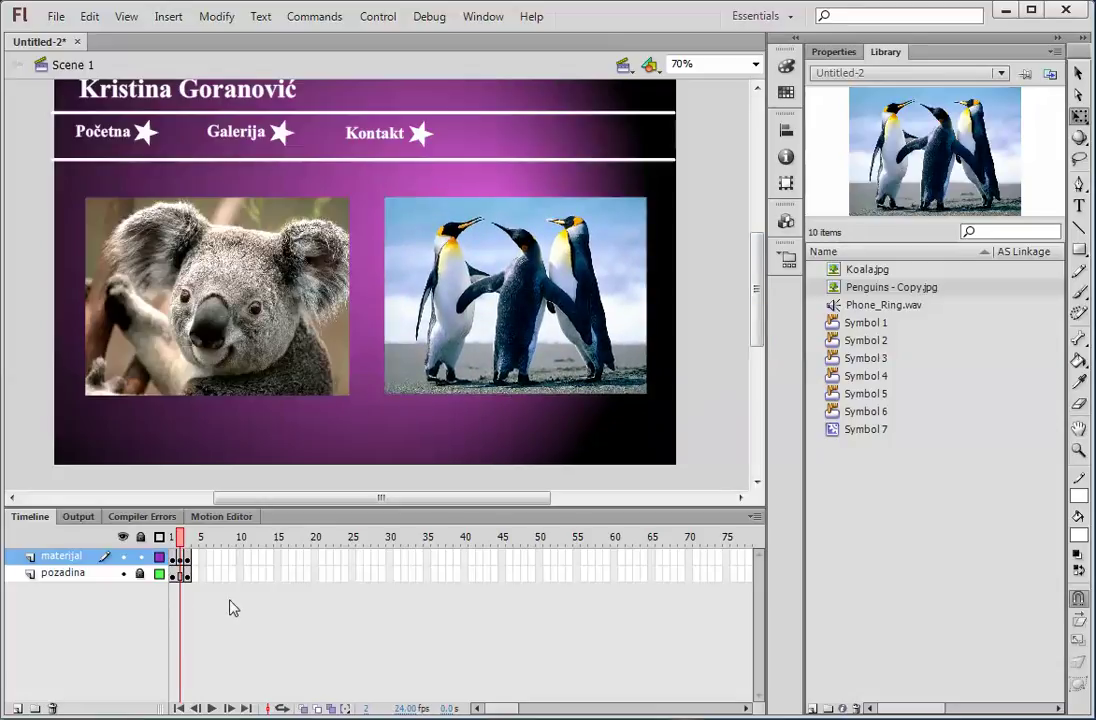
# On frame 3, type the line 'Moj broj telefona je:' followed by the phone number below the header.
pyautogui.click(186, 558)
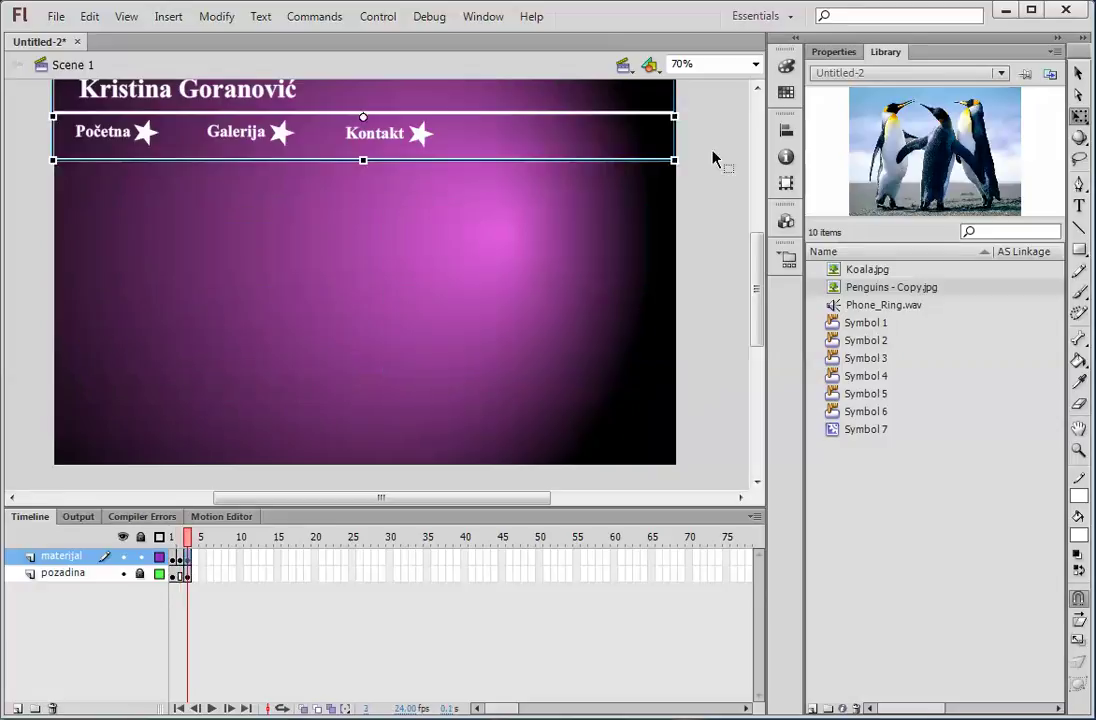
pyautogui.press('t')
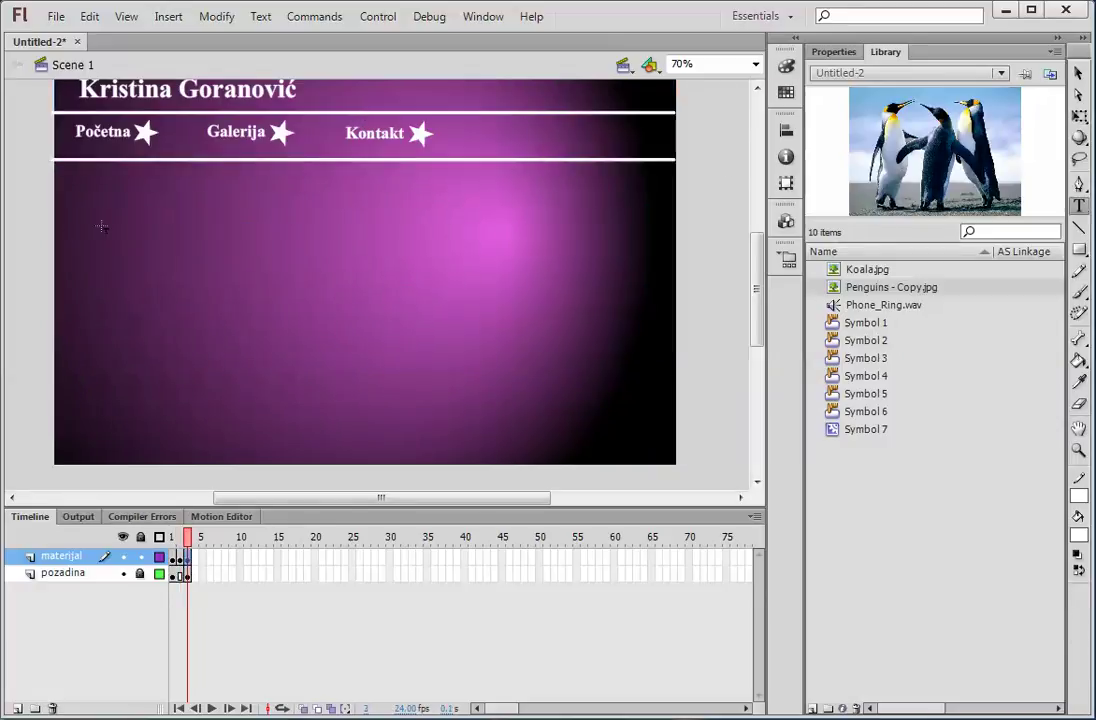
pyautogui.click(105, 218)
pyautogui.write('Moj broj telefona je: 065')
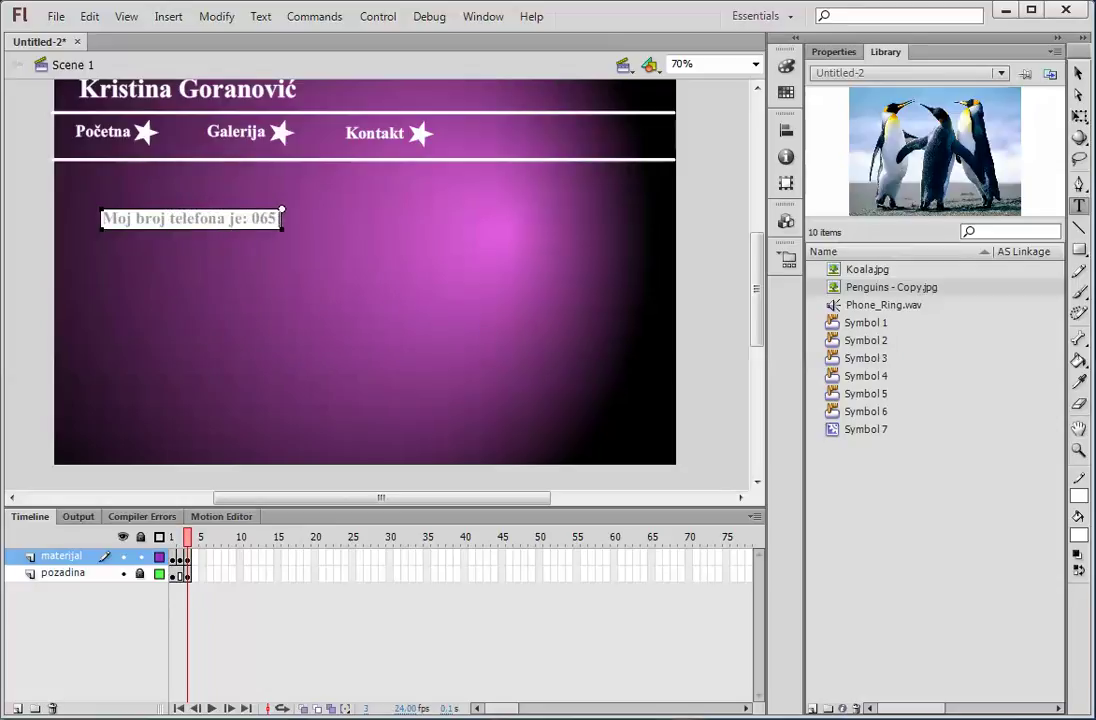
pyautogui.write(' 222 111')
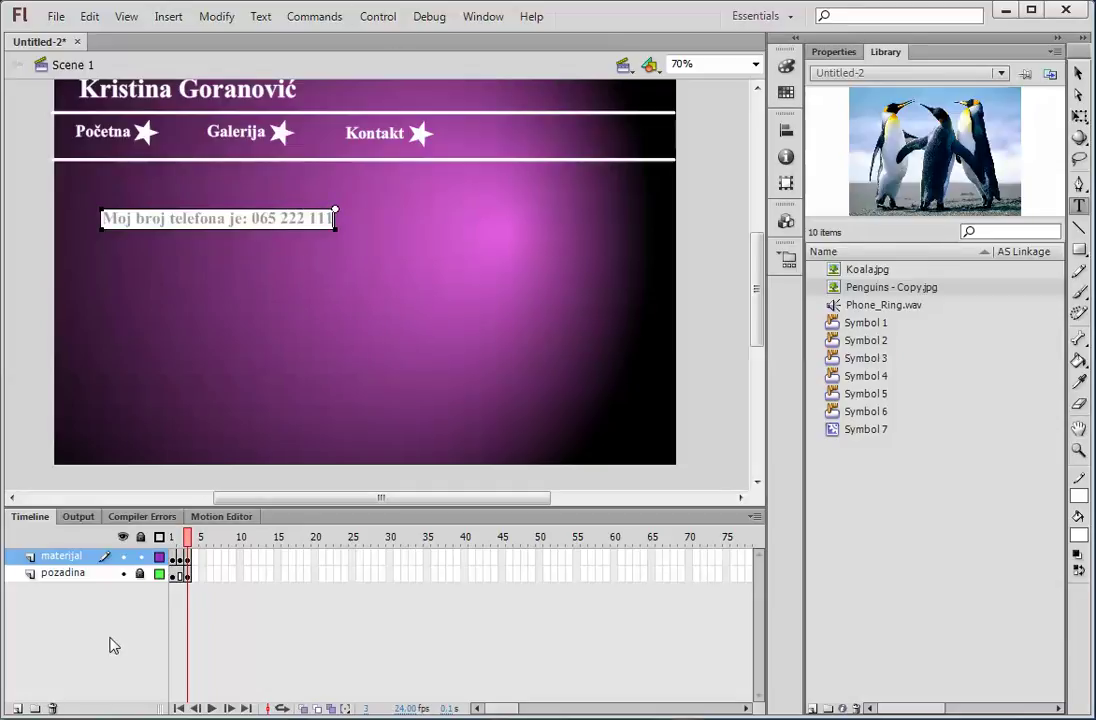
# Create a new top layer renamed 'as' and lock the materijal layer.
pyautogui.click(17, 708)
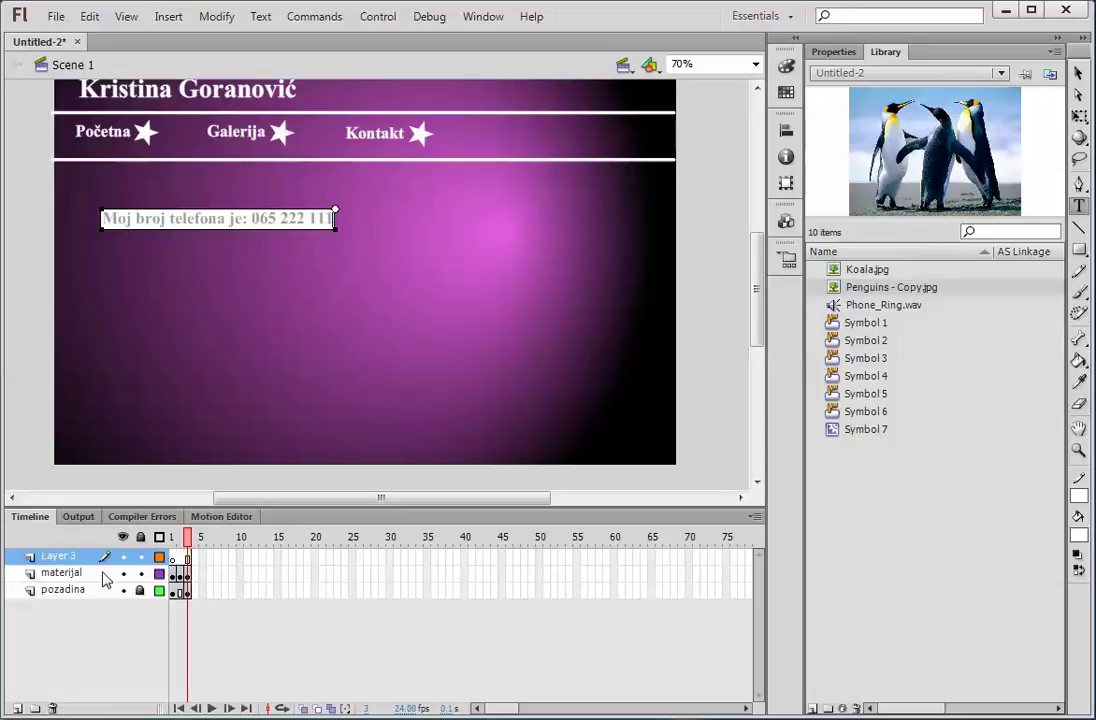
pyautogui.doubleClick(57, 557)
pyautogui.write('as')
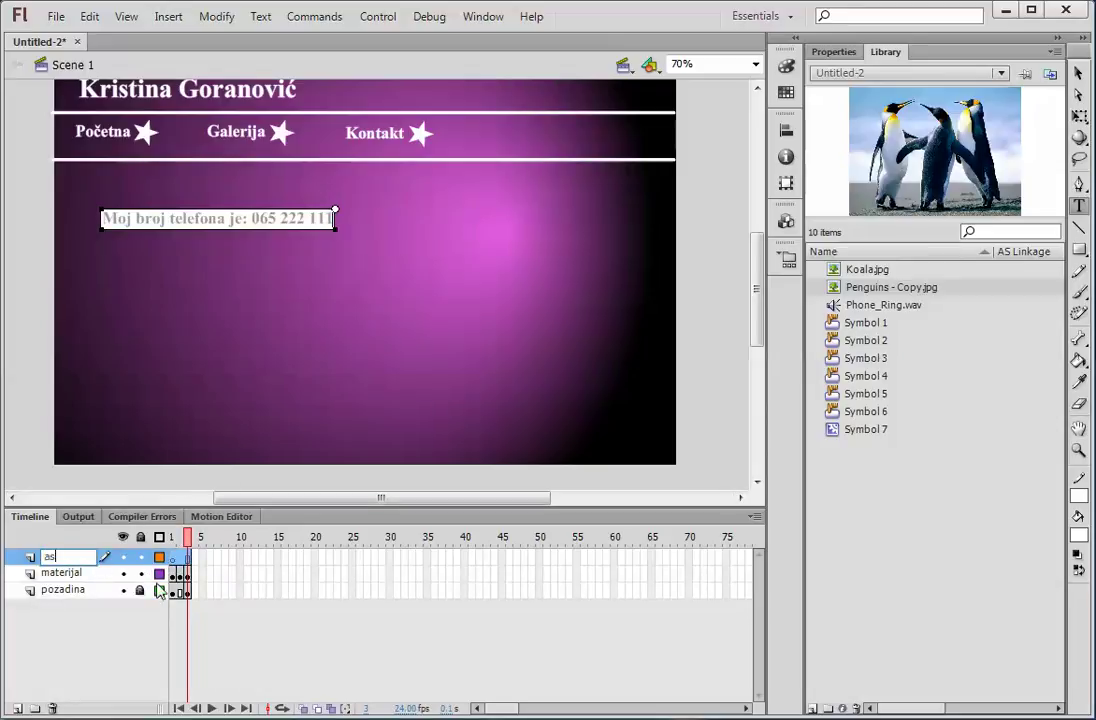
pyautogui.click(140, 573)
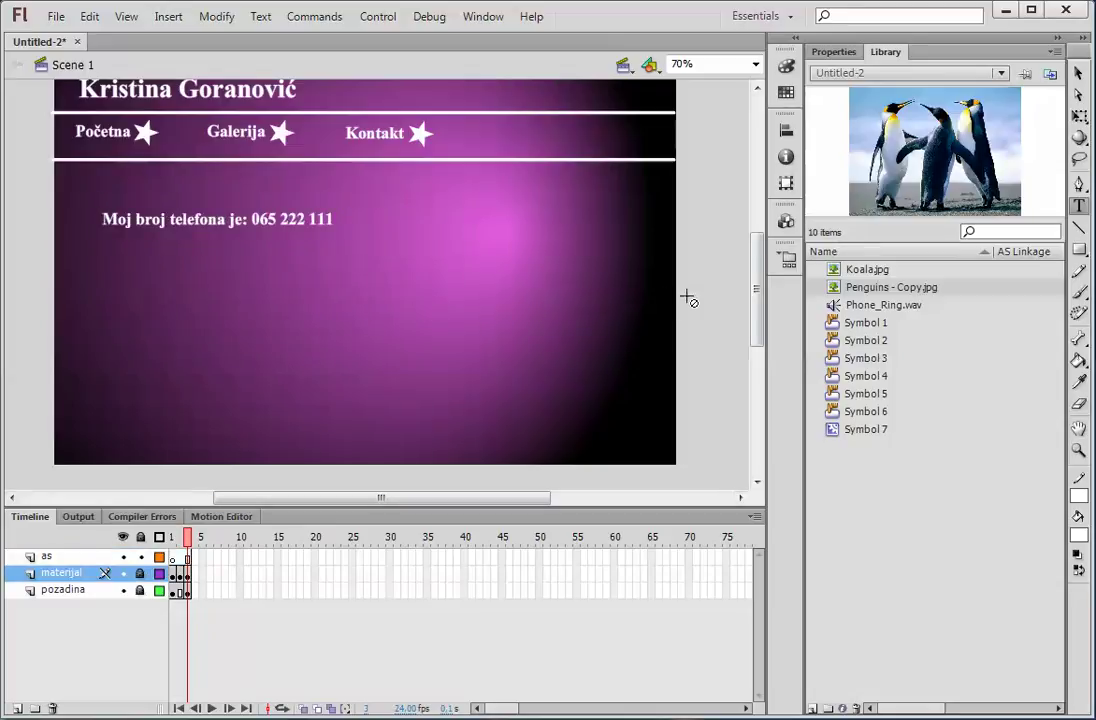
pyautogui.moveTo(757, 292); pyautogui.dragTo(757, 279)
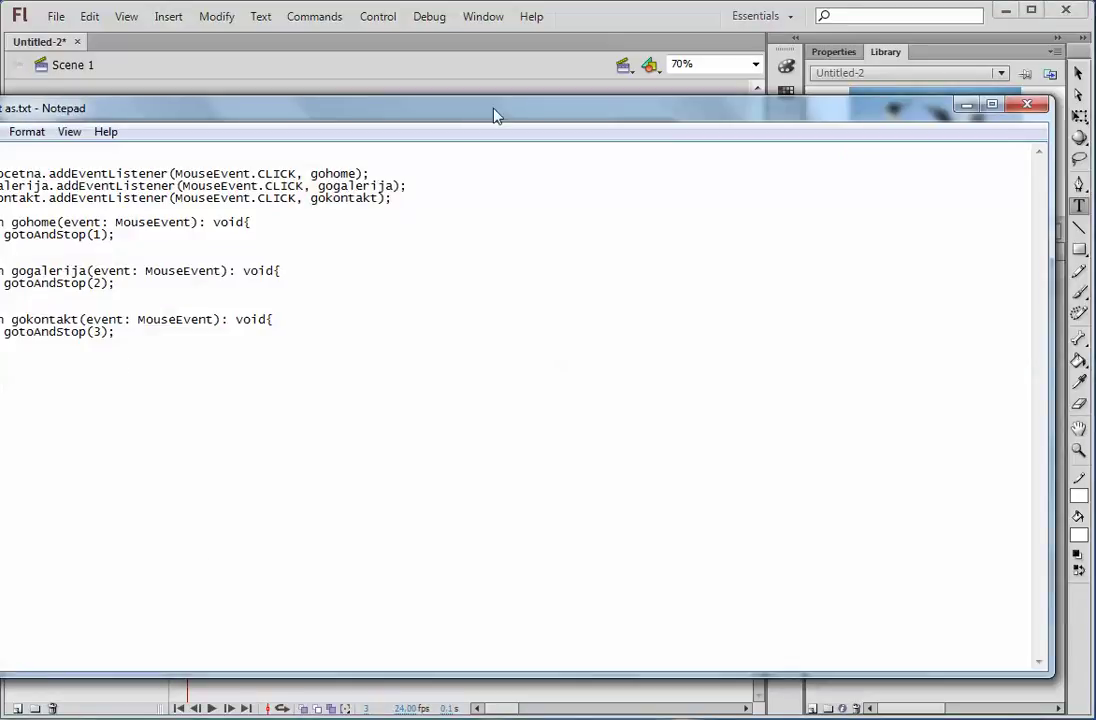
# Copy the whole navigation script from web sajt as.txt in Notepad, then close Notepad.
pyautogui.moveTo(465, 122); pyautogui.dragTo(728, 147)
pyautogui.moveTo(214, 383); pyautogui.dragTo(187, 168)
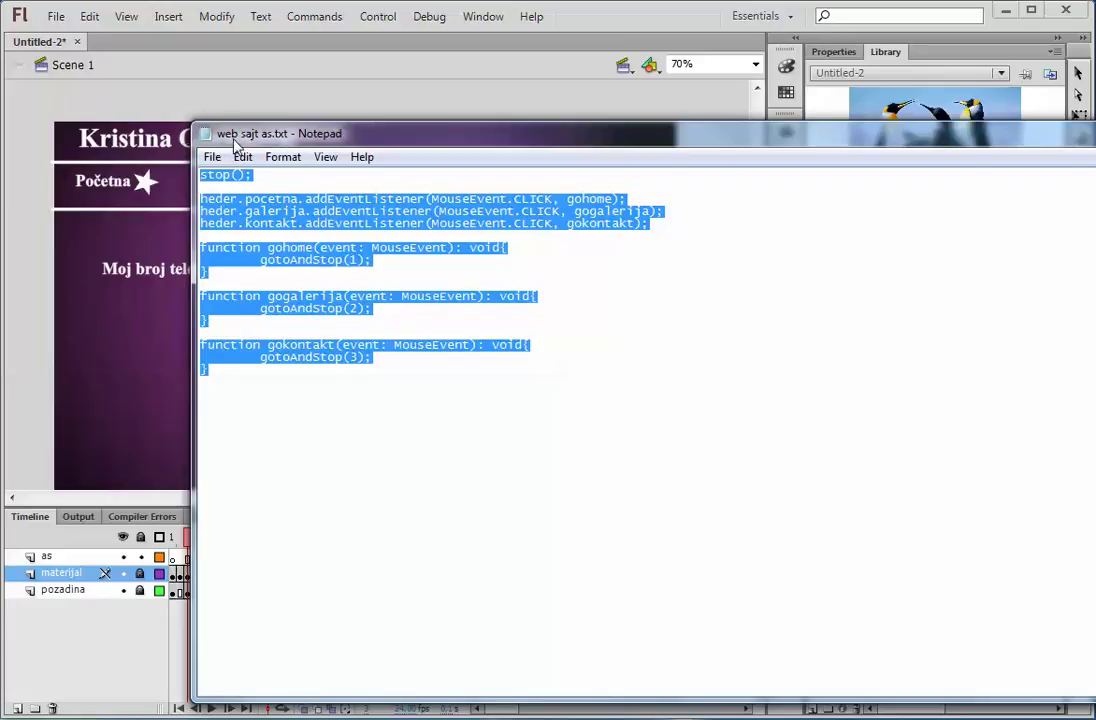
pyautogui.rightClick(264, 208)
pyautogui.click(308, 267)
pyautogui.moveTo(600, 133); pyautogui.dragTo(407, 154)
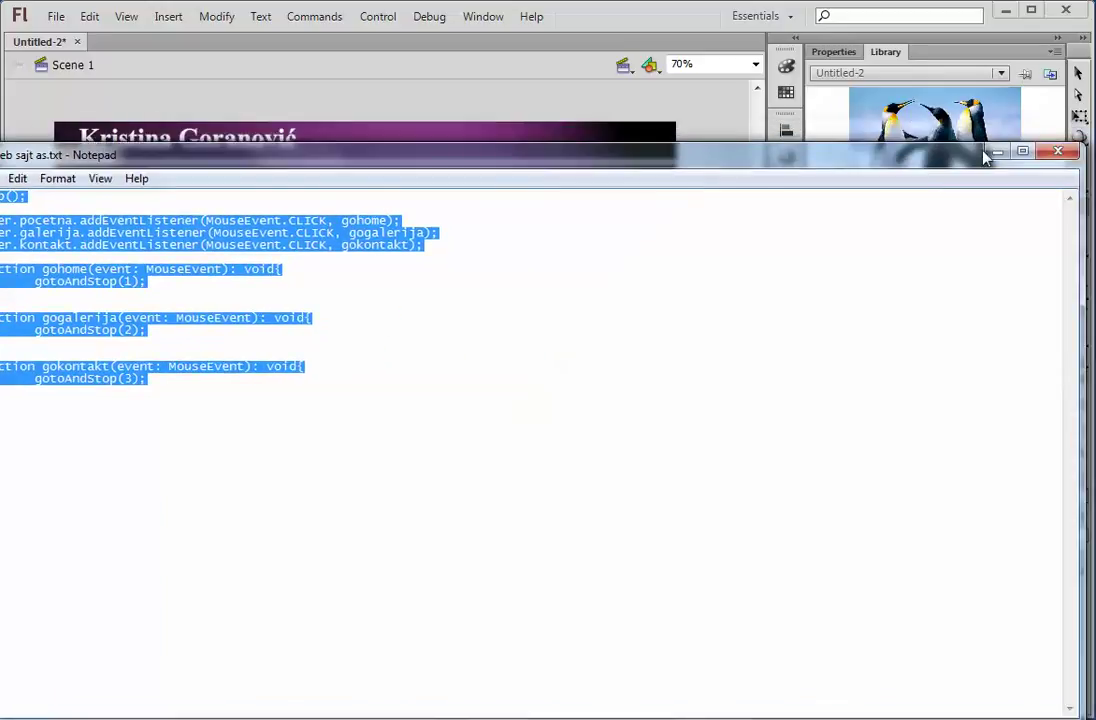
pyautogui.click(1057, 152)
# Paste the copied navigation script into the Actions panel for materijal frame 3.
pyautogui.click(483, 17)
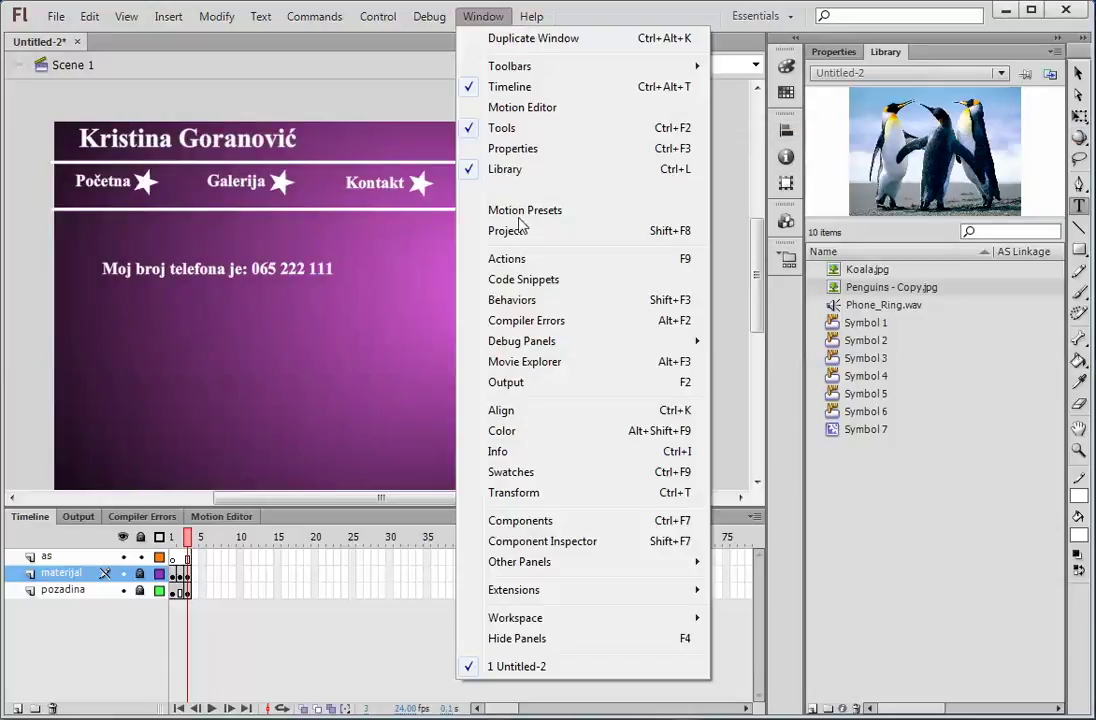
pyautogui.click(503, 255)
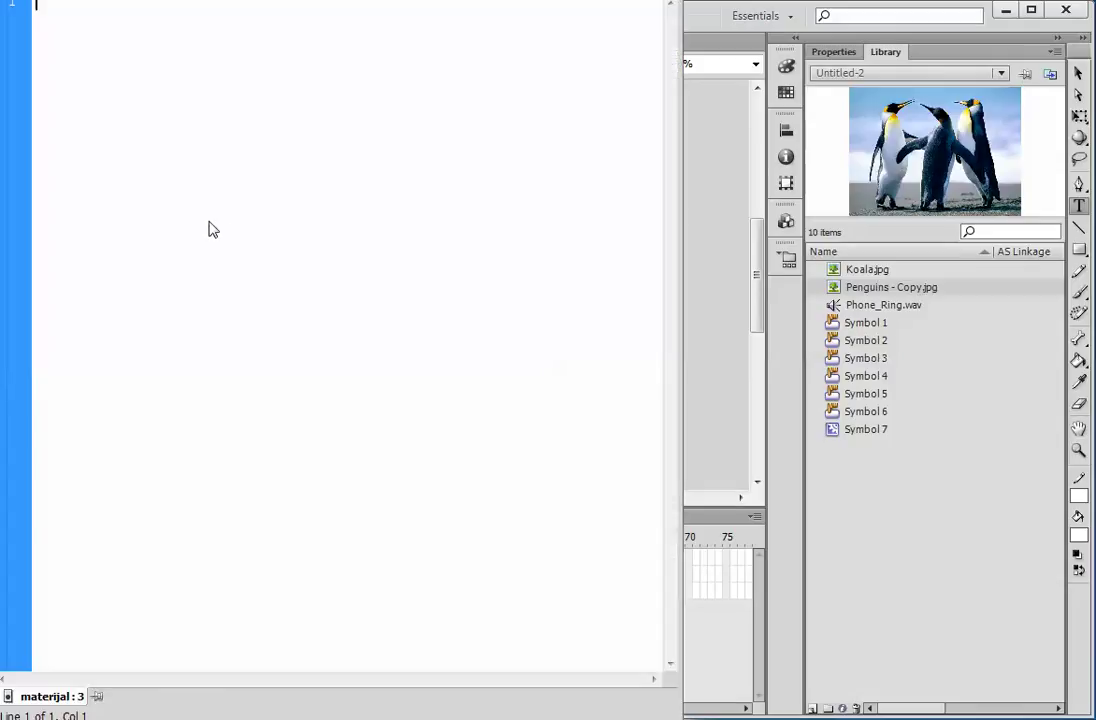
pyautogui.rightClick(206, 224)
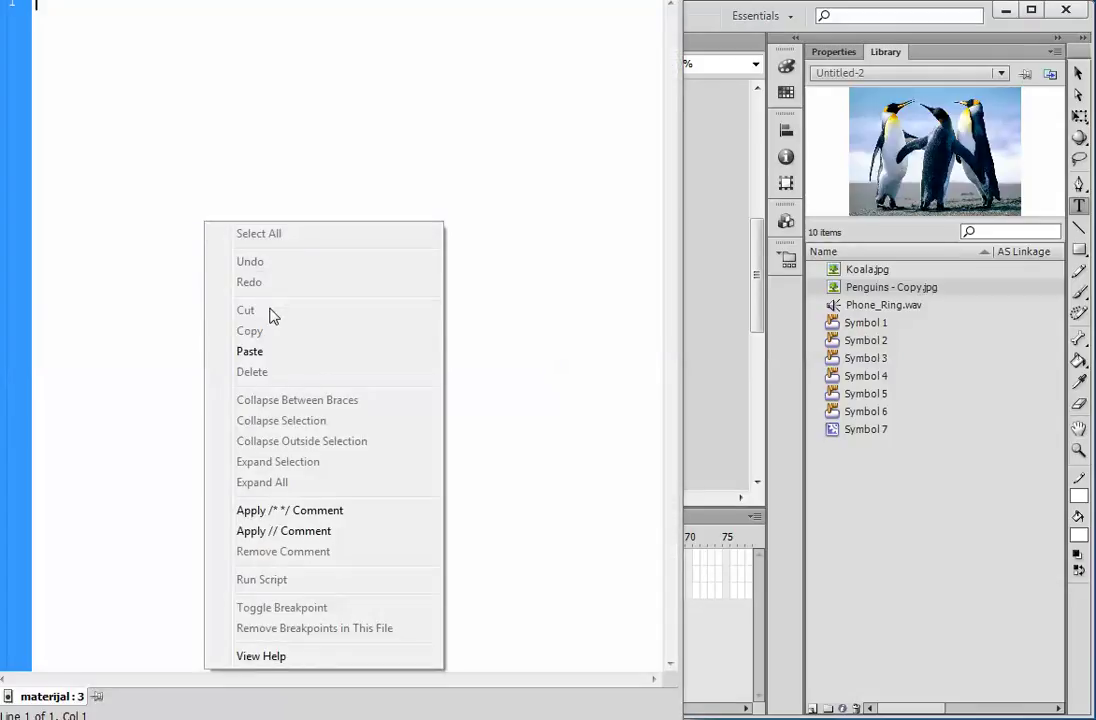
pyautogui.click(249, 351)
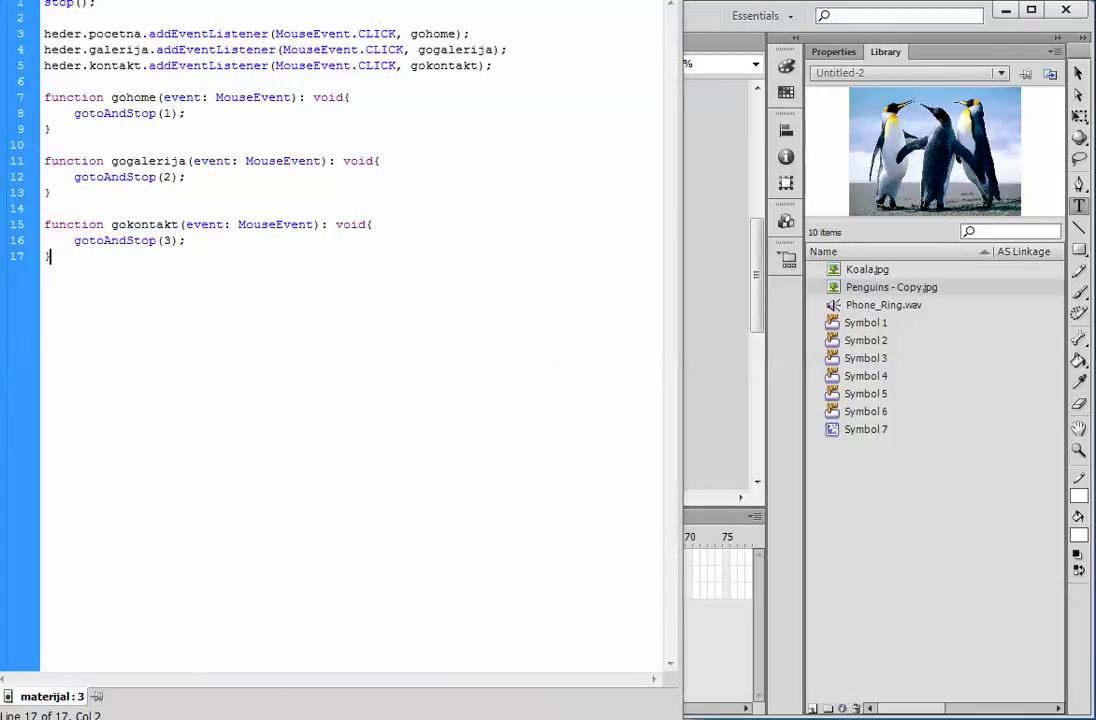
# Close the Actions panel and test the movie with Ctrl+Enter.
pyautogui.moveTo(408, 0); pyautogui.dragTo(588, 90)
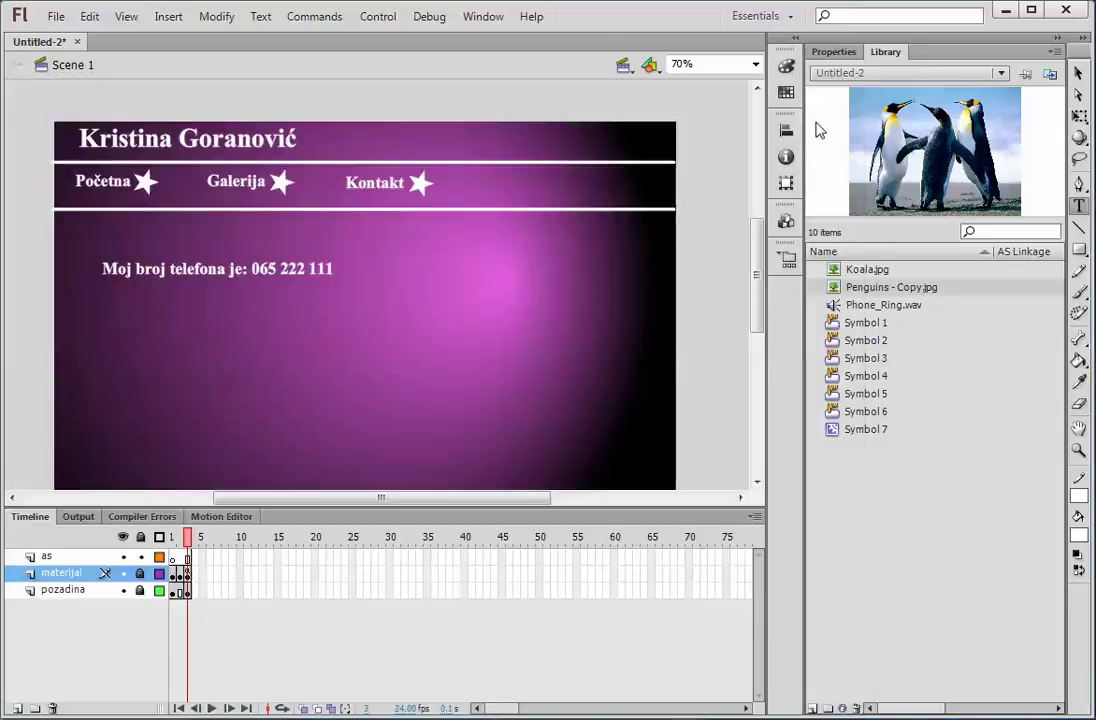
pyautogui.click(854, 84)
pyautogui.hotkey('ctrl', 'Return')
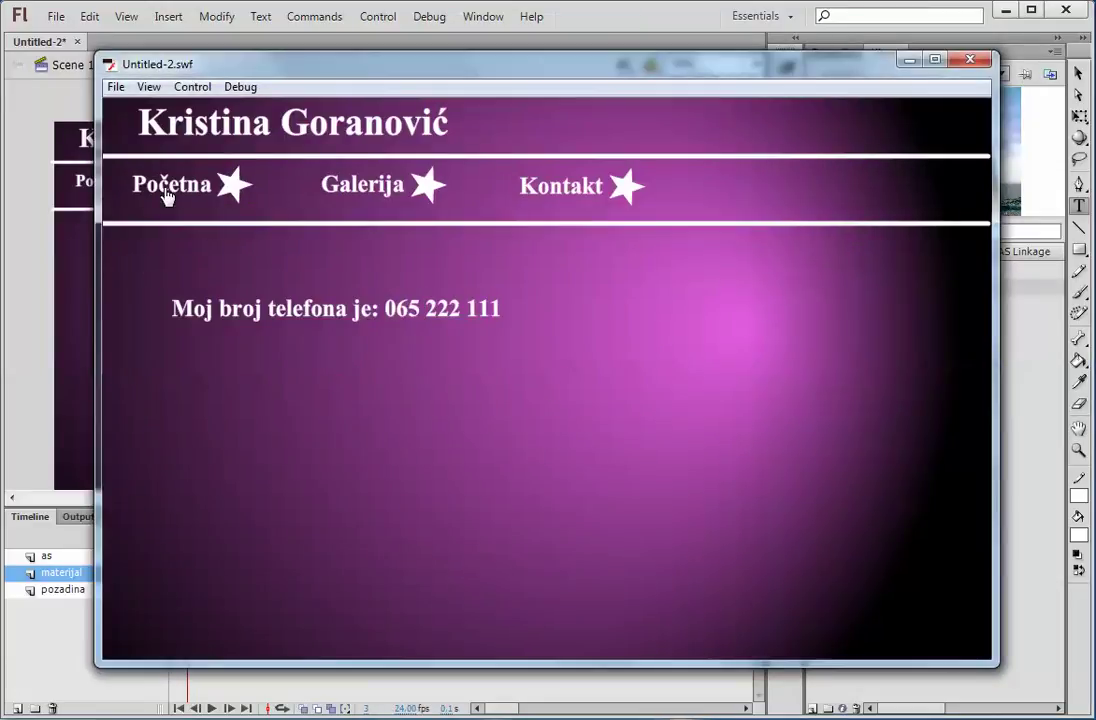
# Check that Početna, Galerija and Kontakt switch to their pages, then close the player.
pyautogui.click(167, 194)
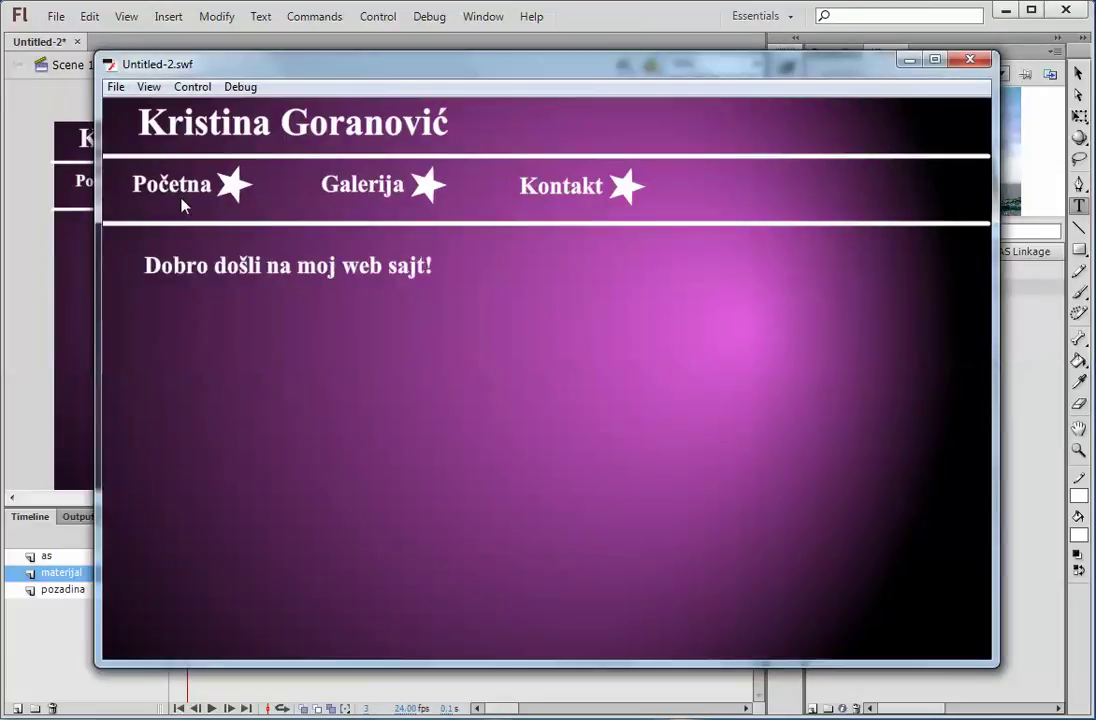
pyautogui.click(354, 200)
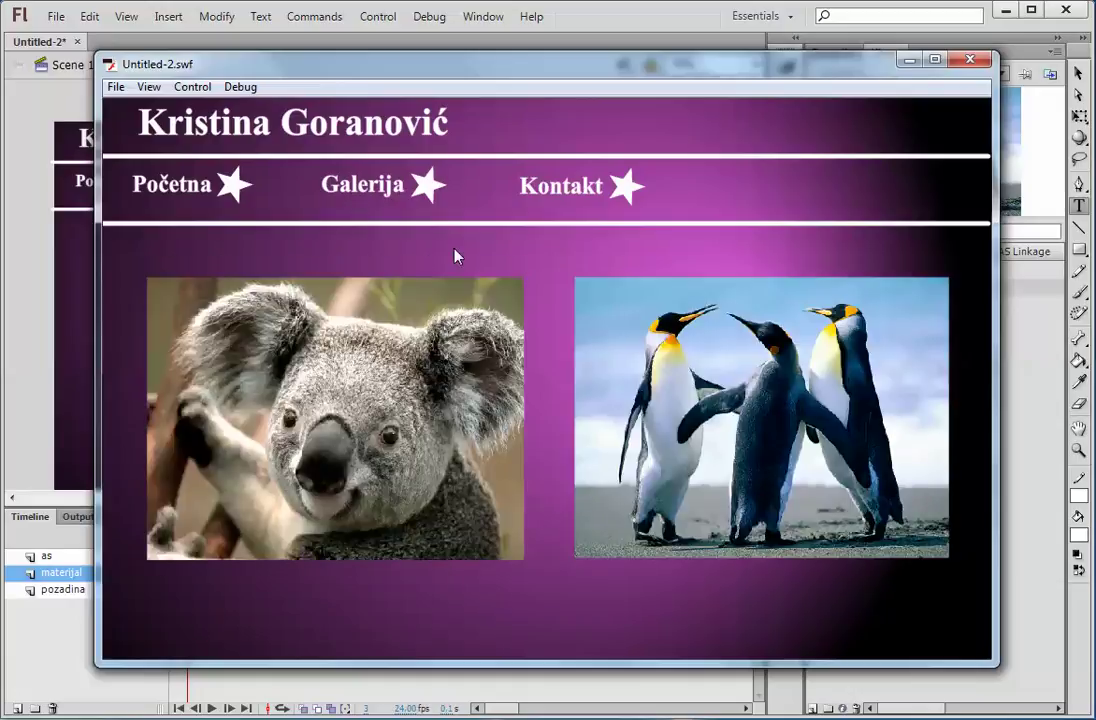
pyautogui.click(577, 201)
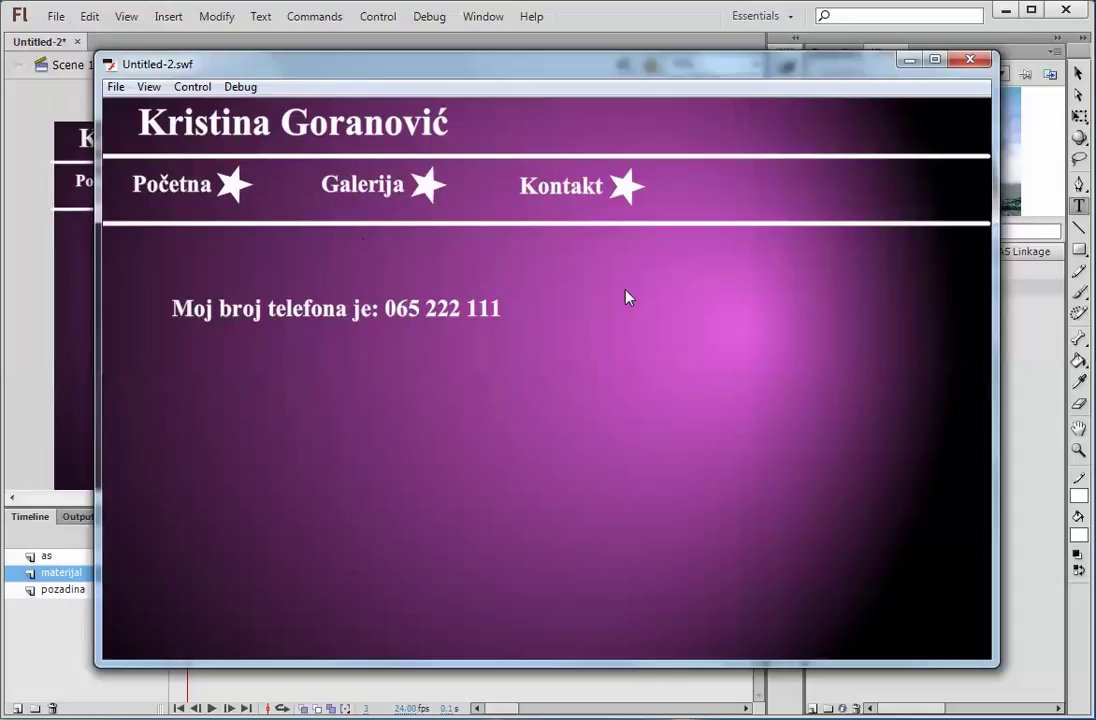
pyautogui.click(166, 193)
pyautogui.click(366, 192)
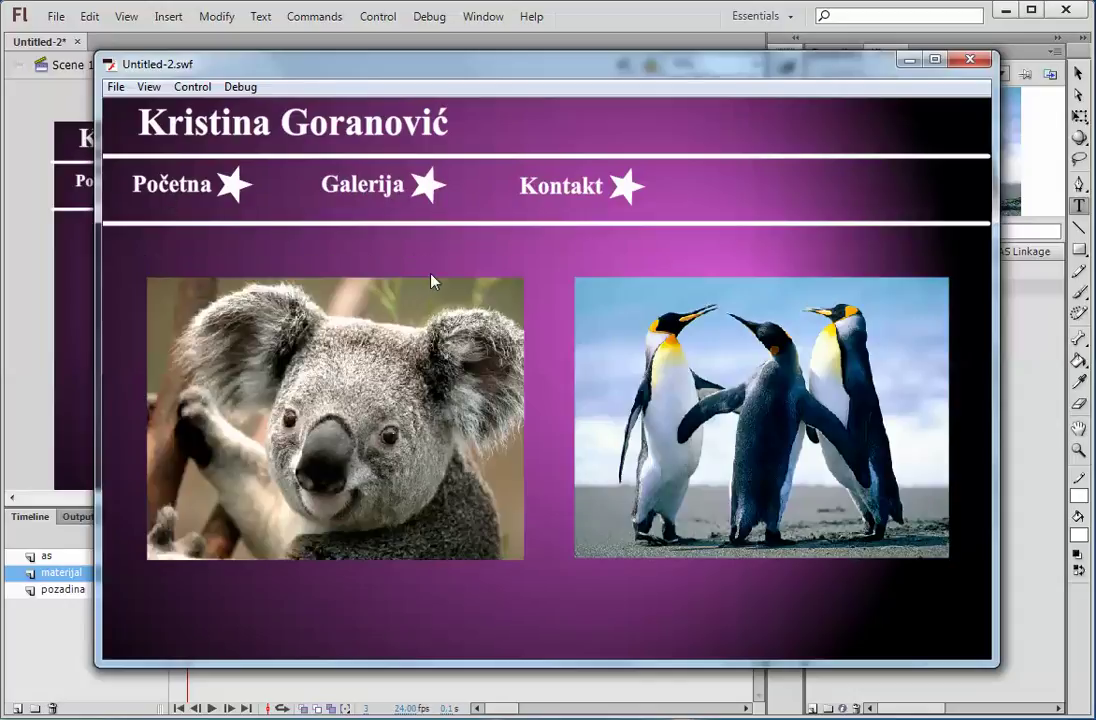
pyautogui.click(969, 59)
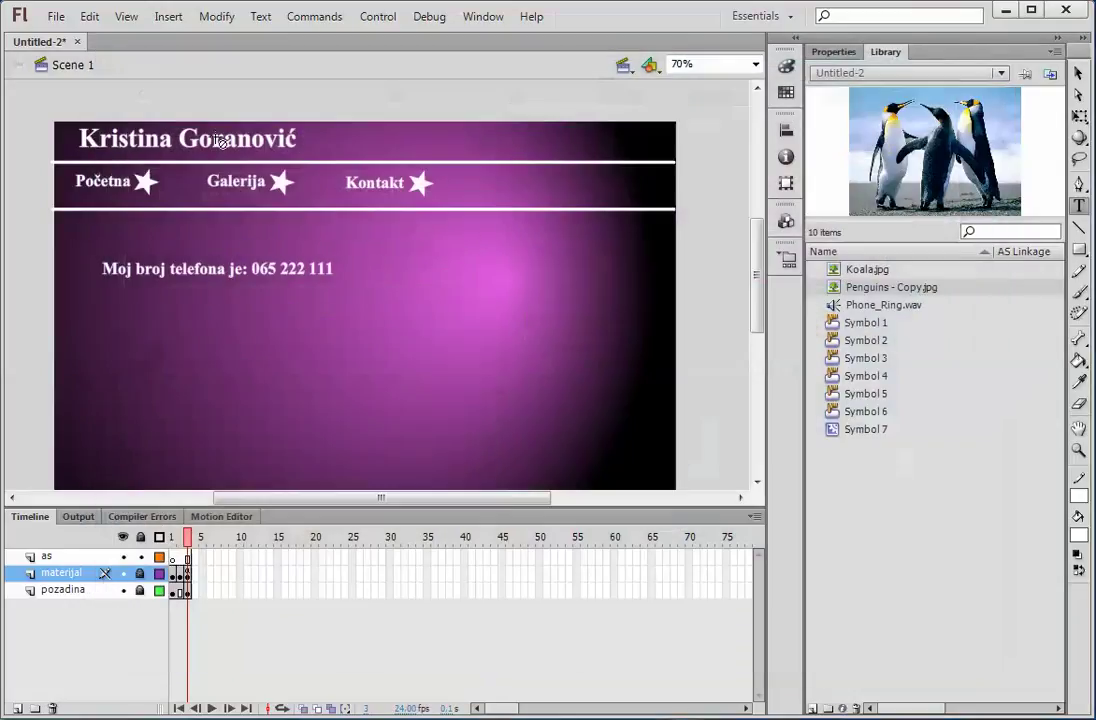
# Export the movie as an SWF named 'web sajt' to the Desktop.
pyautogui.click(56, 17)
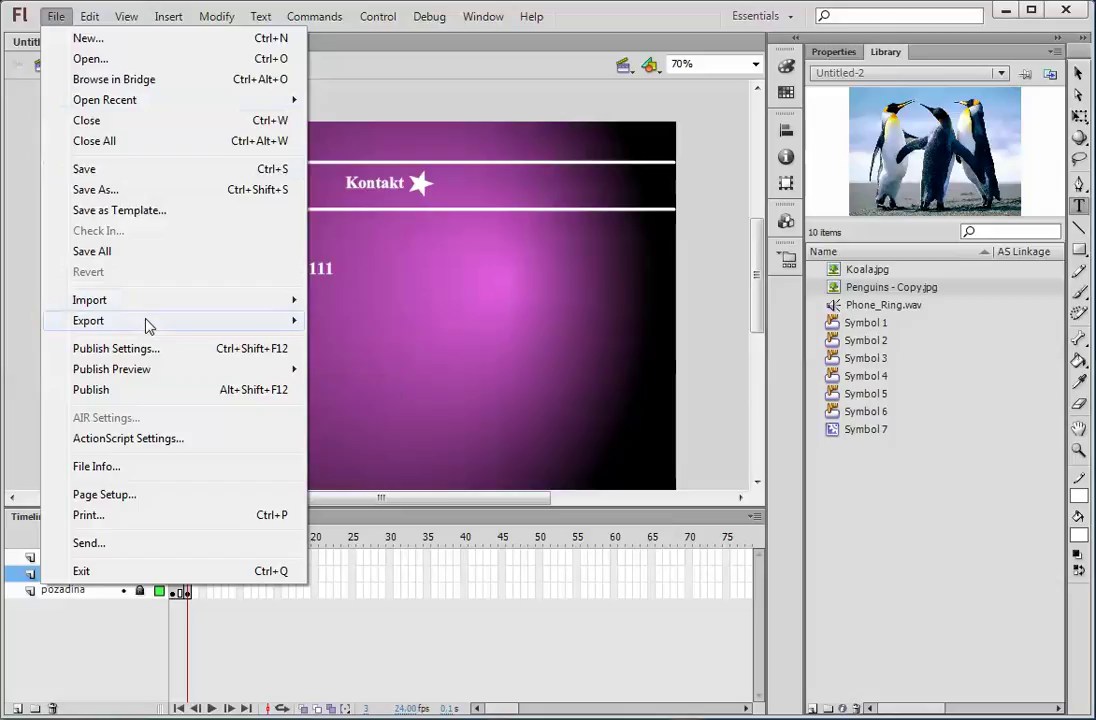
pyautogui.moveTo(257, 322)
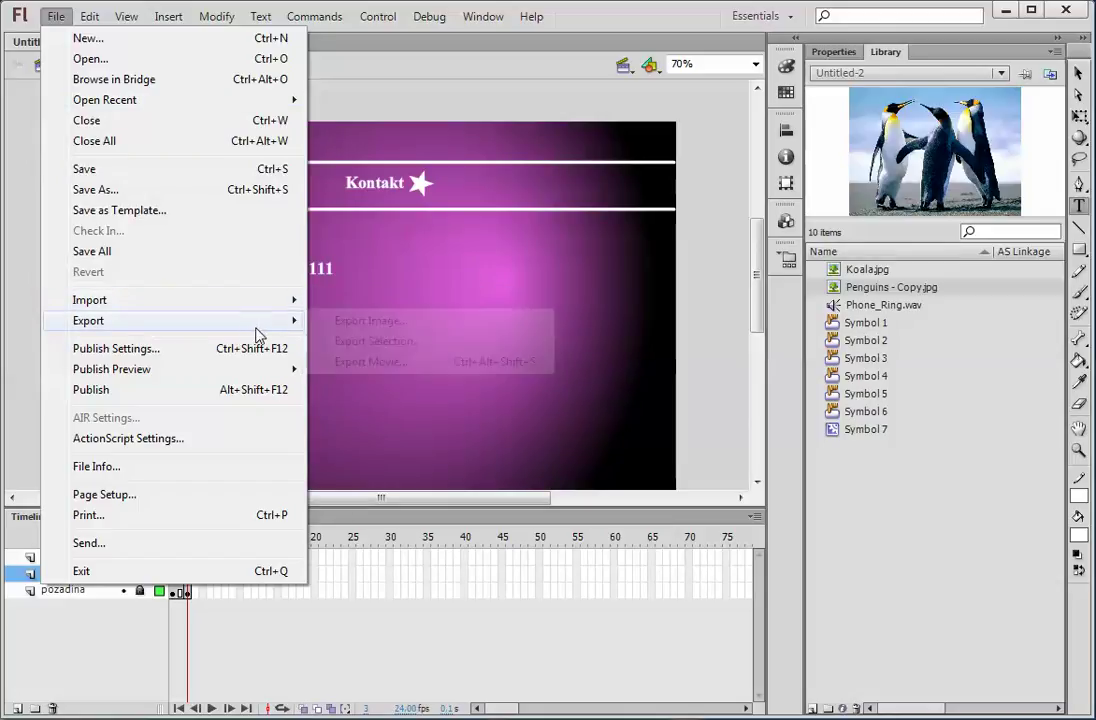
pyautogui.click(366, 362)
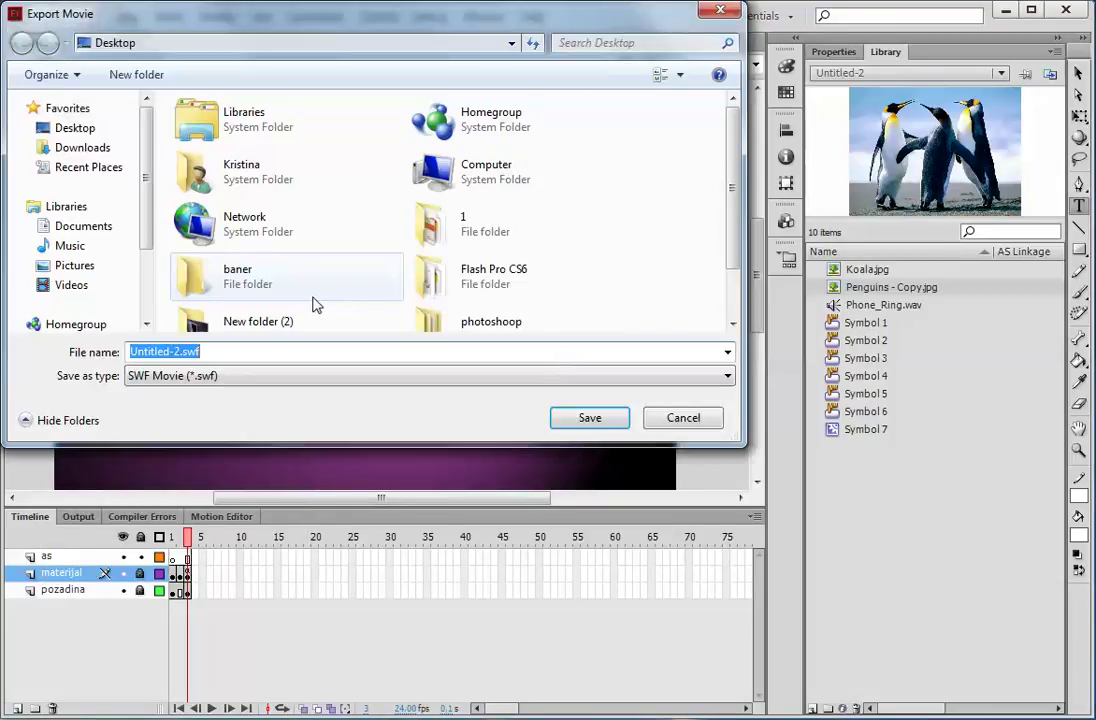
pyautogui.click(80, 125)
pyautogui.doubleClick(217, 351)
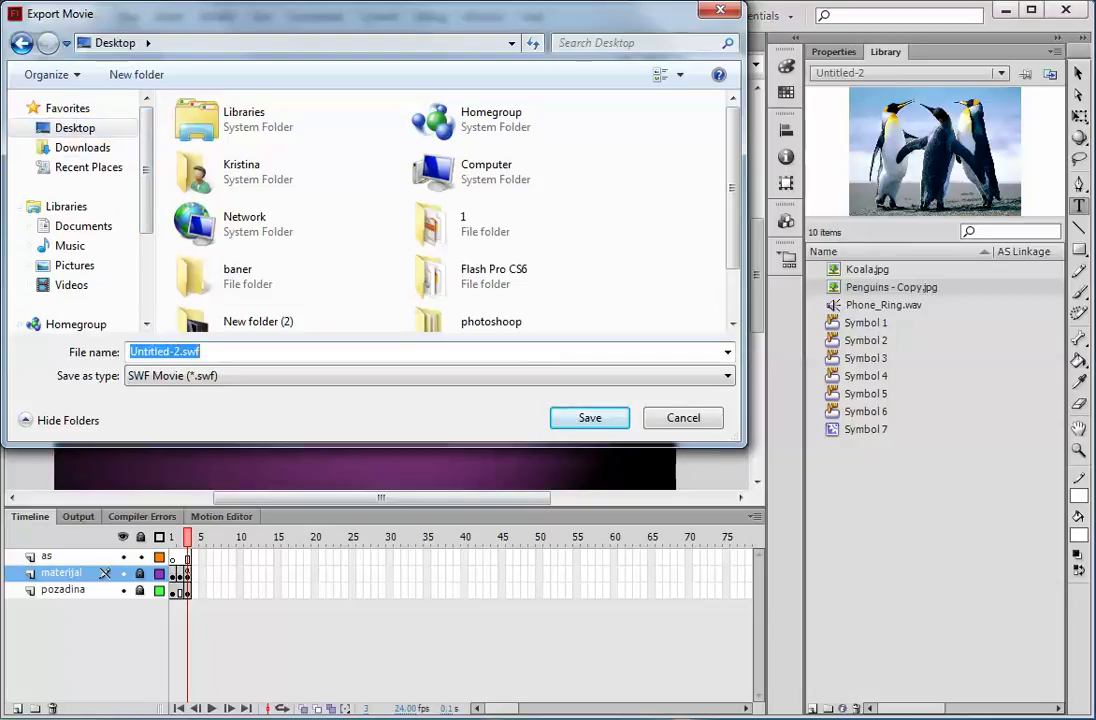
pyautogui.write('web')
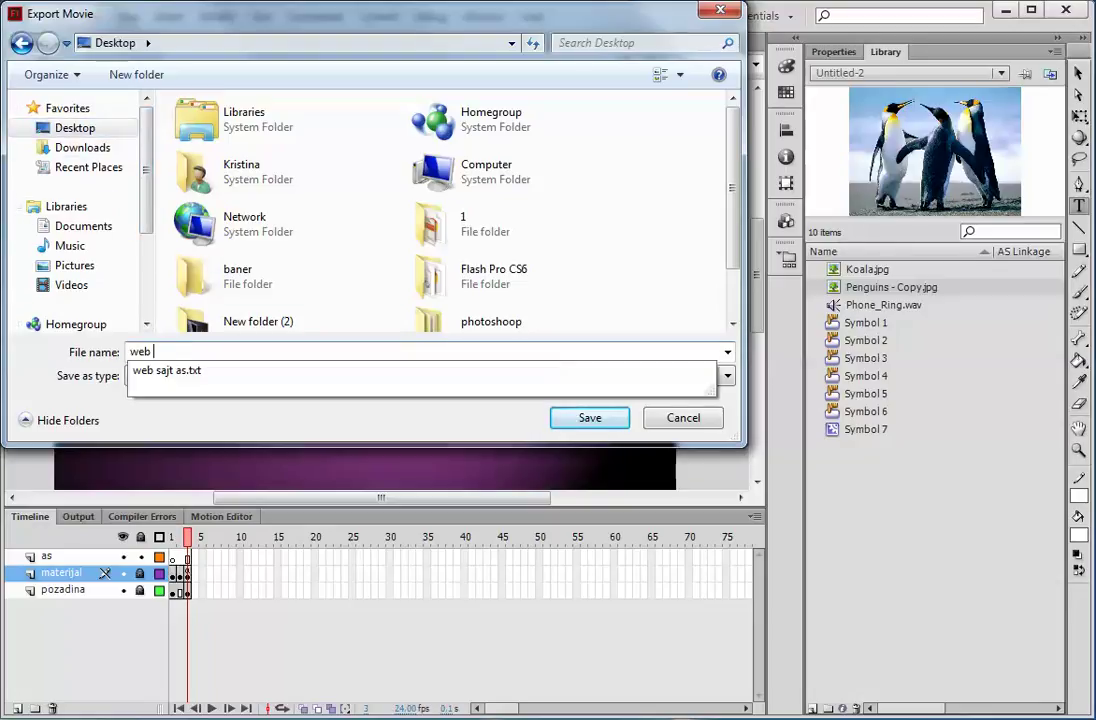
pyautogui.write(' sajt')
pyautogui.click(590, 418)
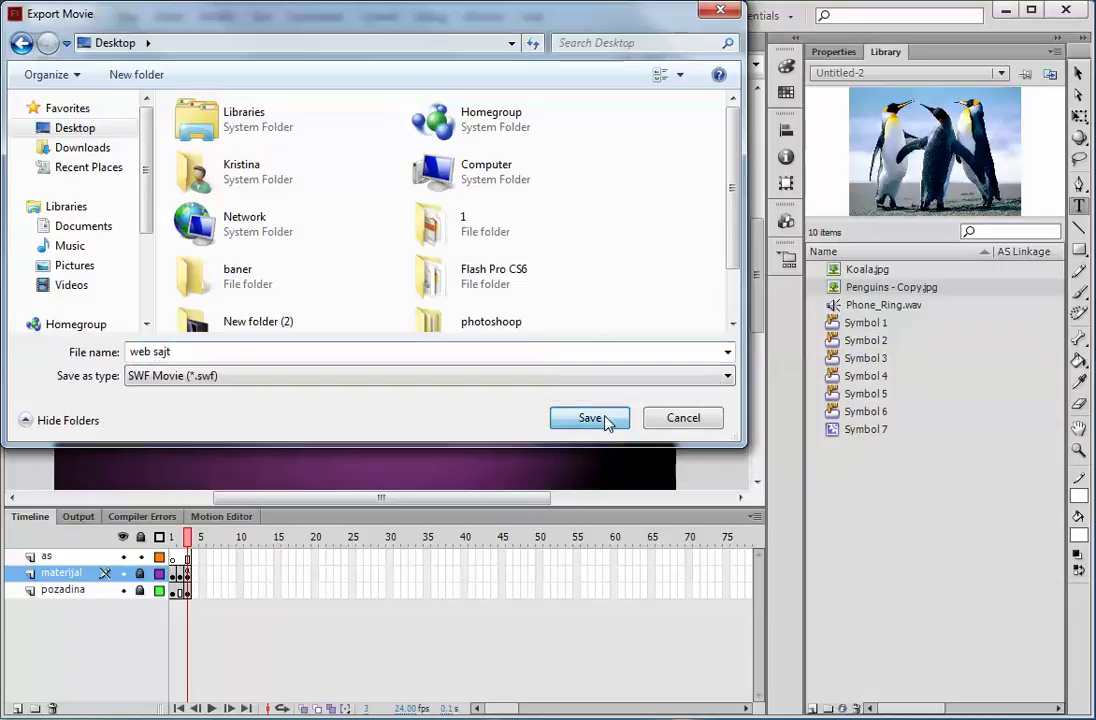